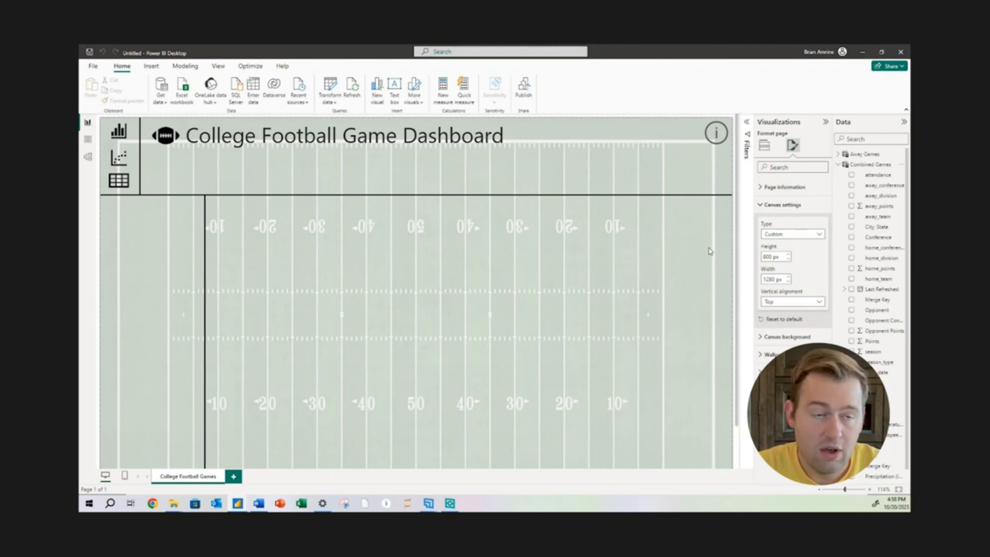
- Add a slicer to the report page and populate it with the Conference field from Combined Games
{"action": "left_click", "coordinate": [677, 259]}
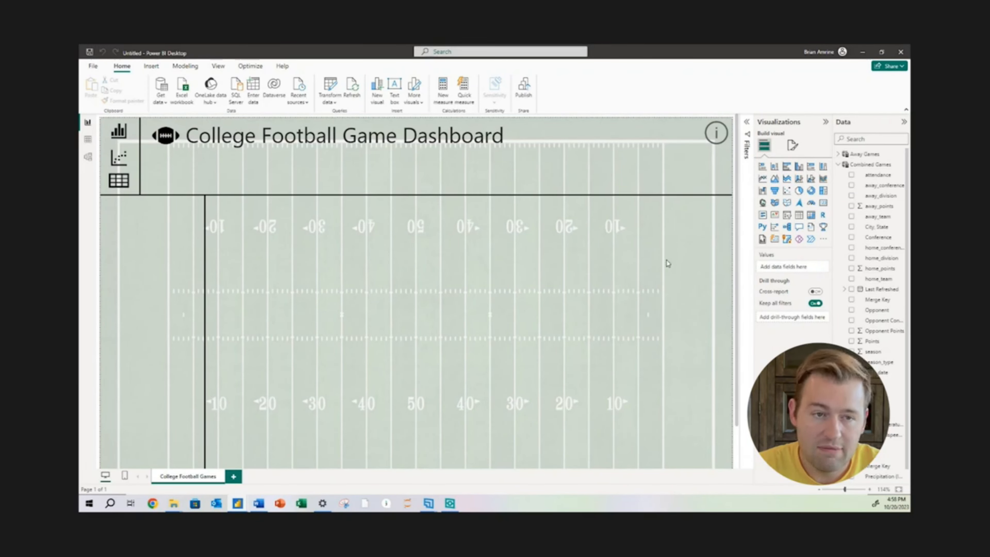
{"action": "left_click", "coordinate": [787, 219]}
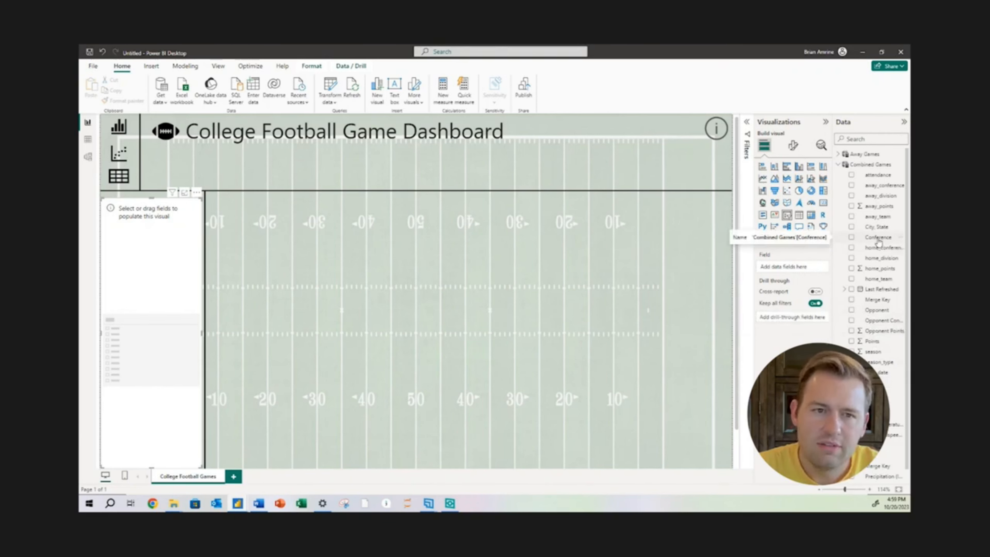
{"action": "left_click_drag", "start_coordinate": [879, 242], "coordinate": [806, 270]}
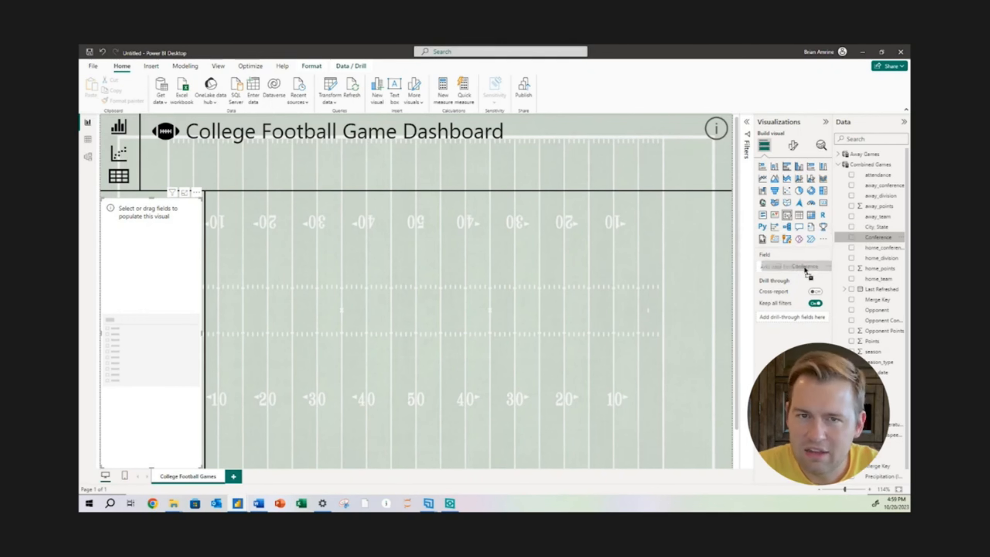
{"action": "left_click_drag", "start_coordinate": [805, 269], "coordinate": [800, 271]}
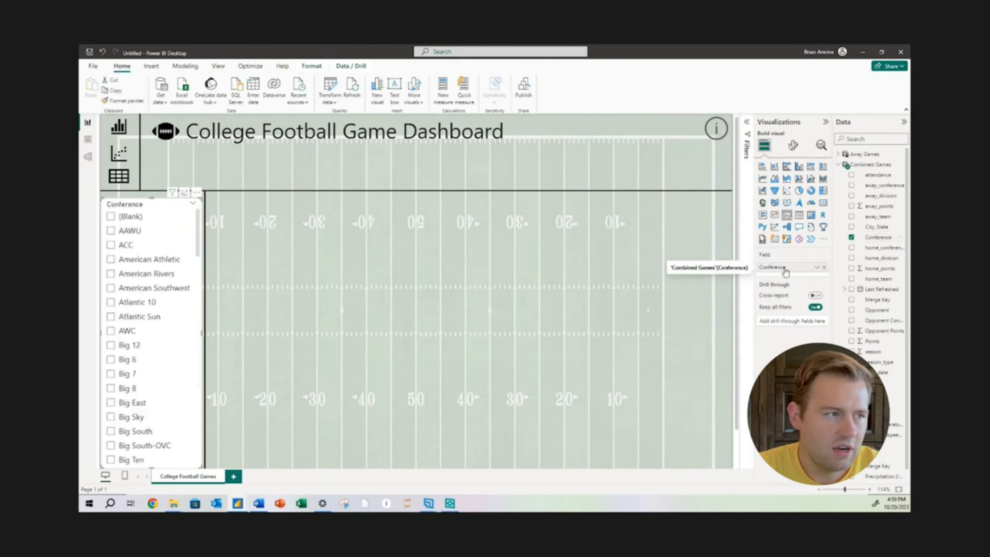
- Move the Conference slicer out of the narrow side column onto the football field area of the page
{"action": "mouse_move", "coordinate": [145, 207]}
{"action": "left_mouse_down"}
{"action": "mouse_move", "coordinate": [558, 221]}
{"action": "mouse_move", "coordinate": [570, 168]}
{"action": "mouse_move", "coordinate": [145, 208]}
{"action": "left_mouse_up"}
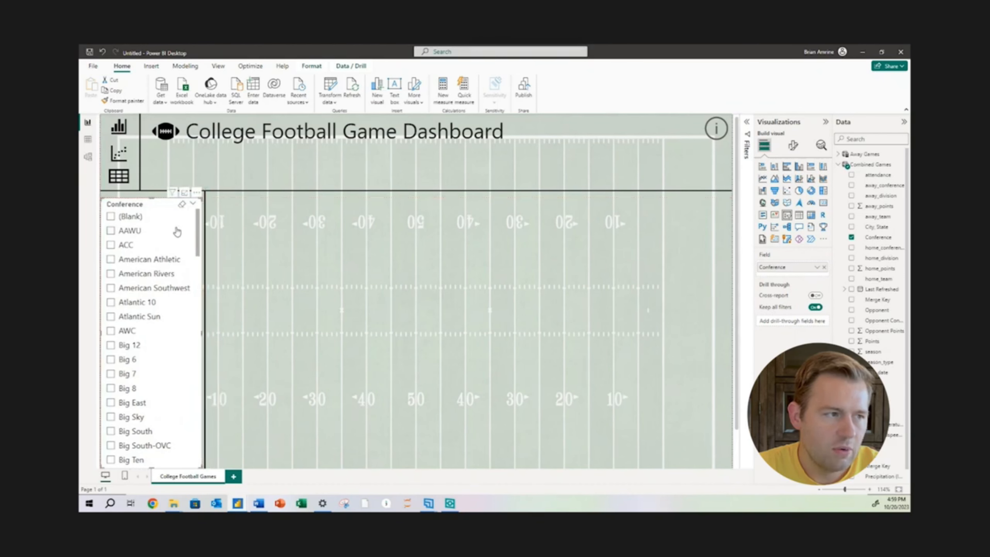
{"action": "left_click_drag", "start_coordinate": [198, 226], "coordinate": [199, 190]}
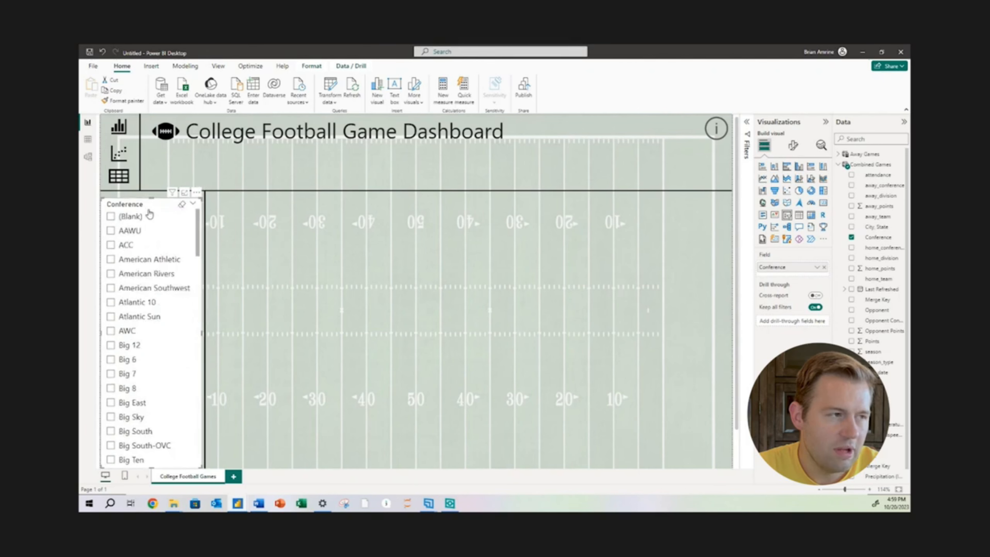
{"action": "left_click_drag", "start_coordinate": [149, 209], "coordinate": [592, 221]}
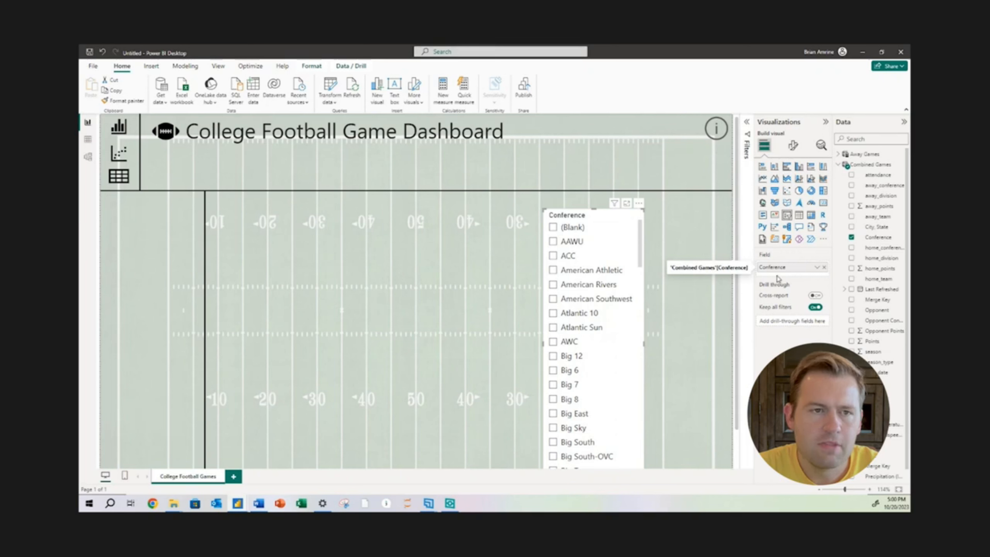
- Turn off the slicer header and give the slicer a centered title reading "Conference"
{"action": "left_click", "coordinate": [793, 147]}
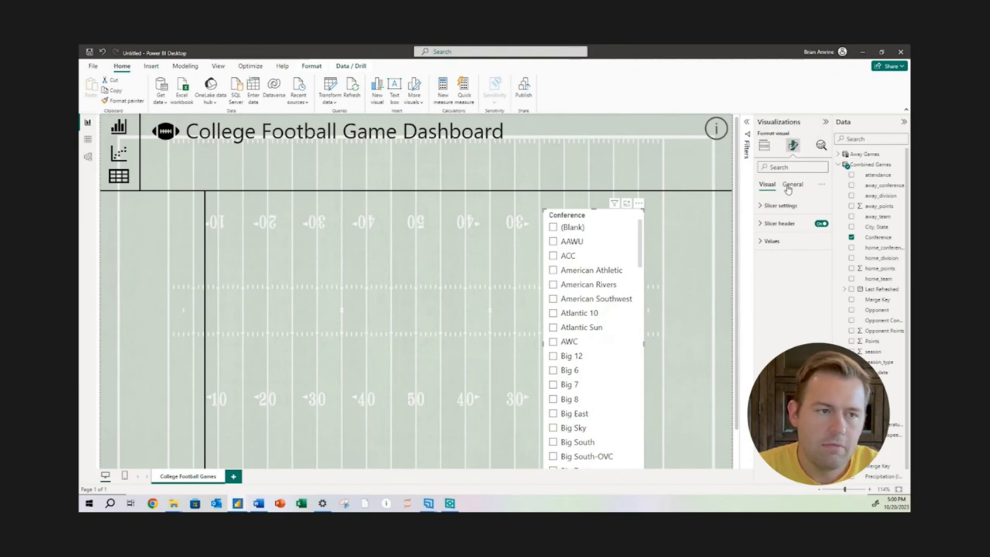
{"action": "left_click", "coordinate": [820, 224]}
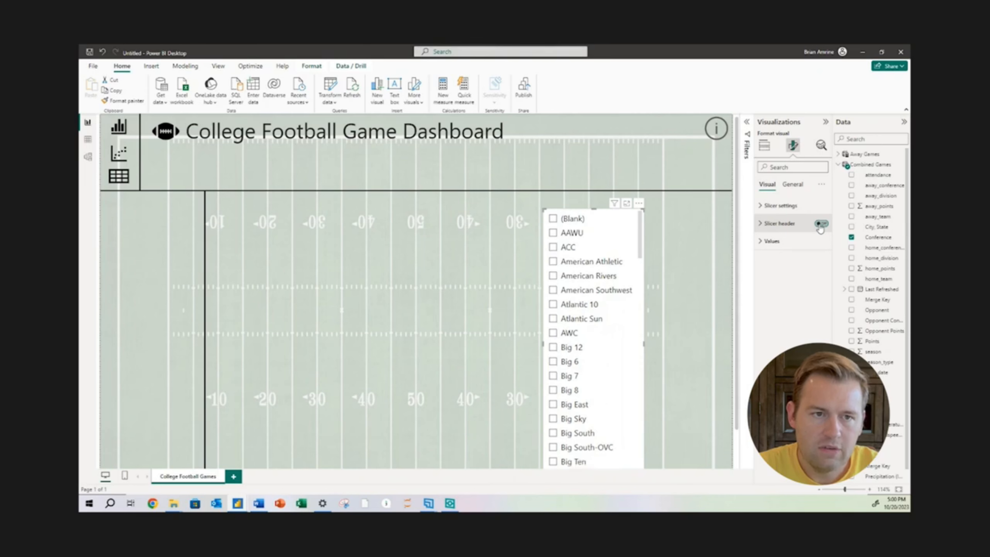
{"action": "left_click", "coordinate": [793, 184]}
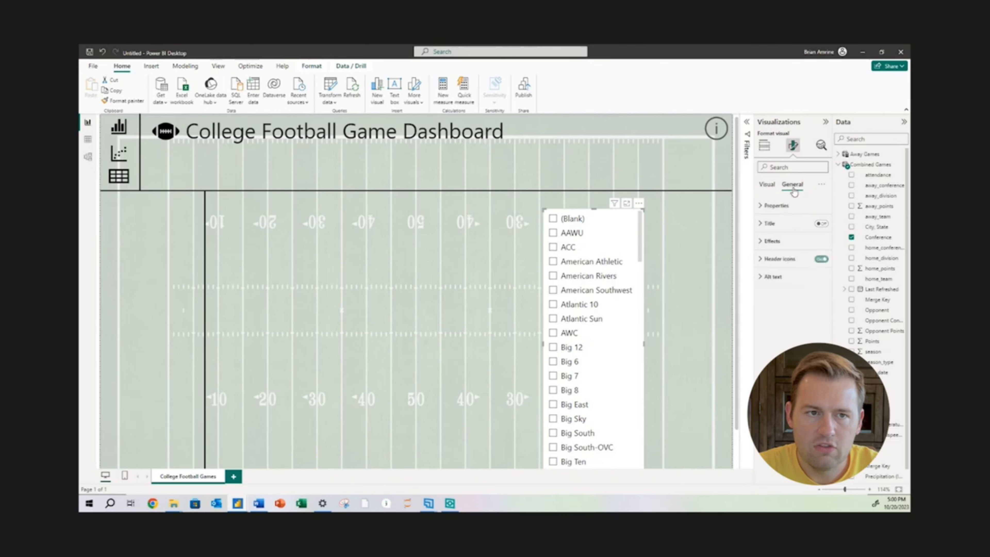
{"action": "left_click", "coordinate": [774, 226]}
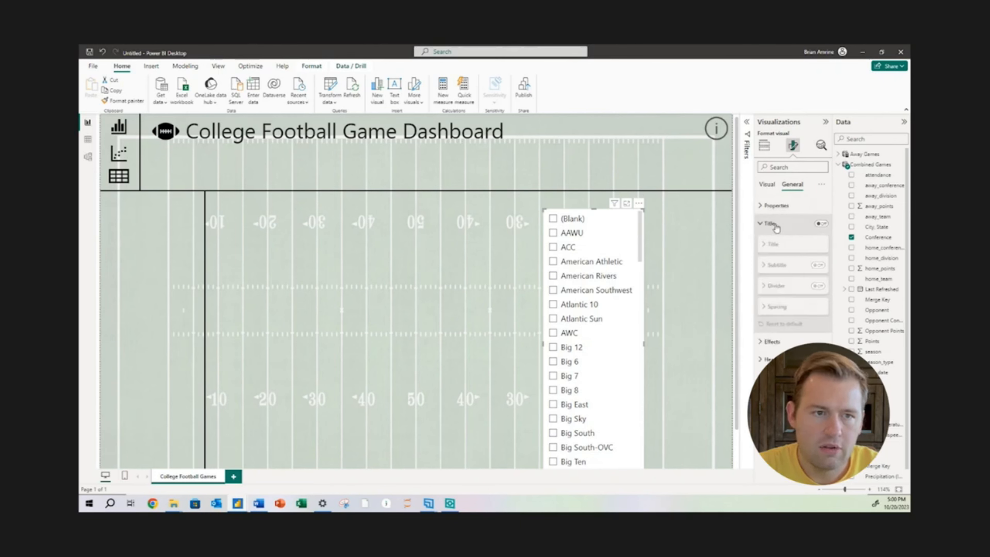
{"action": "left_click", "coordinate": [819, 224]}
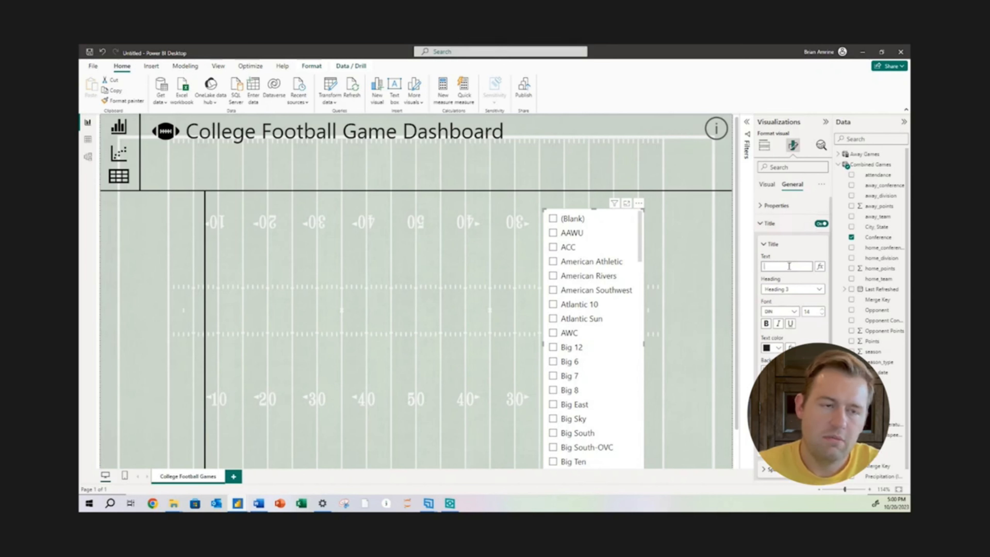
{"action": "left_click", "coordinate": [789, 266]}
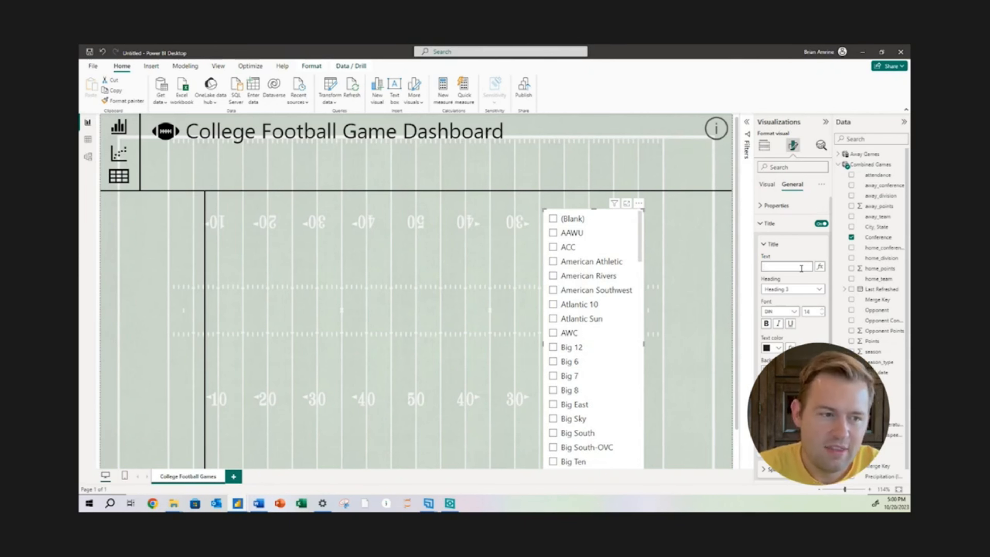
{"action": "type", "text": "Conference"}
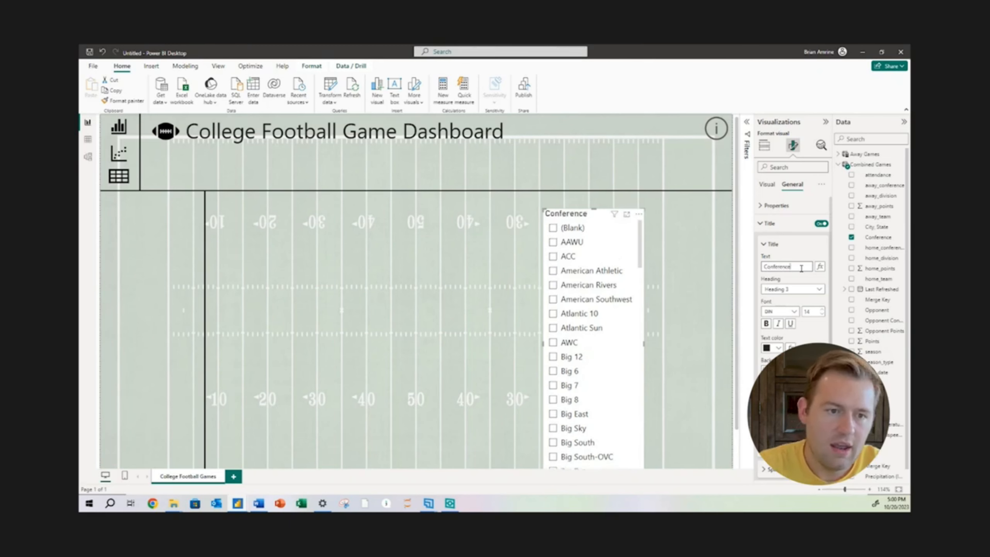
{"action": "left_click", "coordinate": [778, 393]}
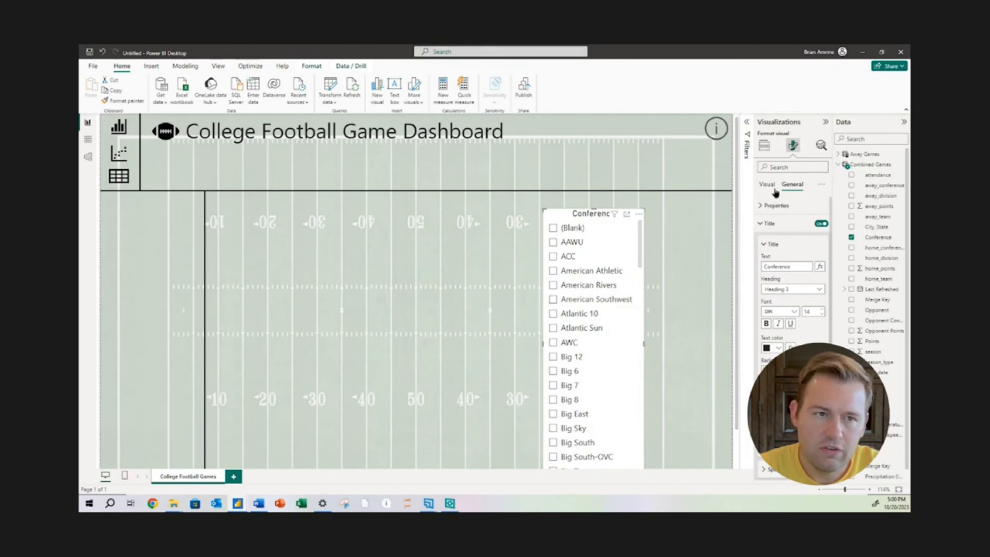
- Shorten the Conference slicer to about half its height and set its style to Tile
{"action": "left_click", "coordinate": [767, 184]}
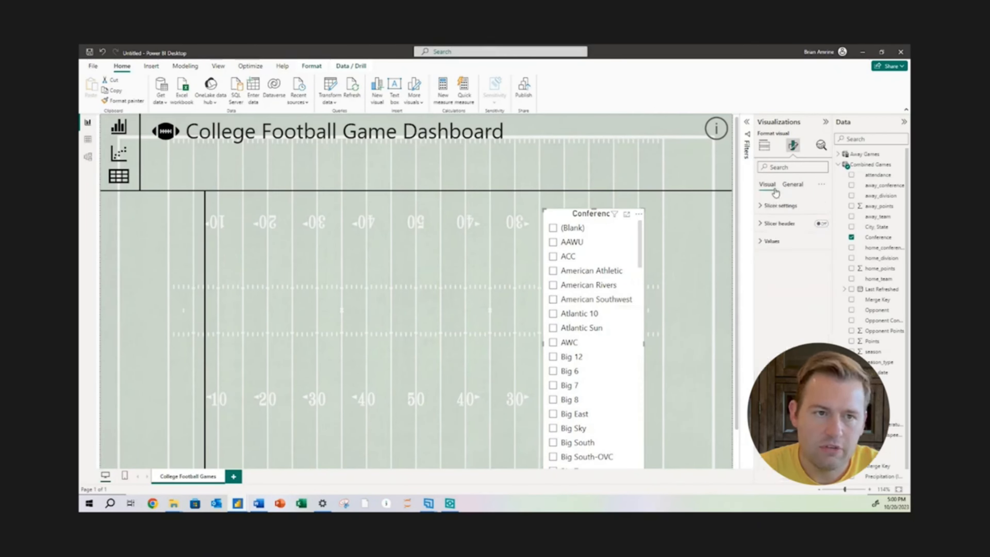
{"action": "left_click", "coordinate": [775, 210]}
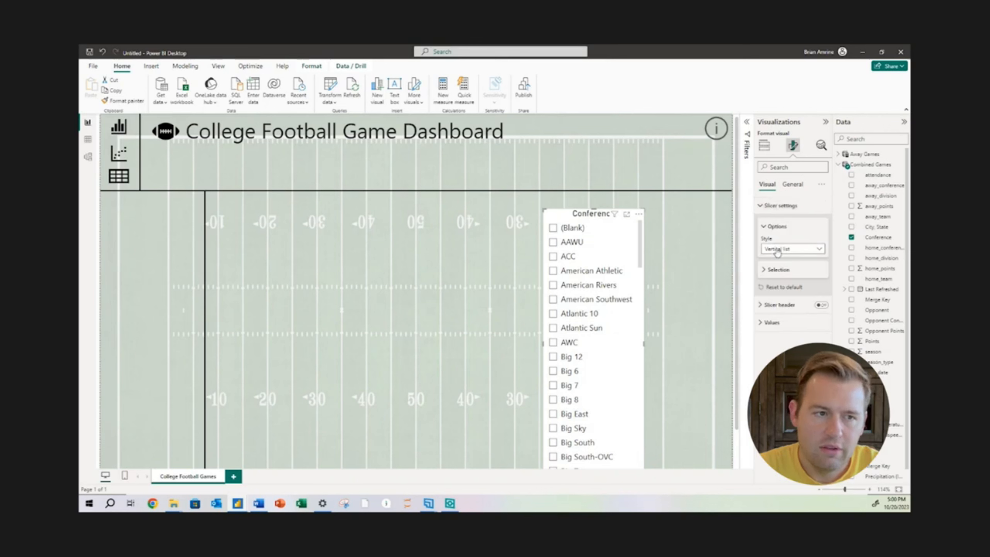
{"action": "left_click", "coordinate": [777, 252]}
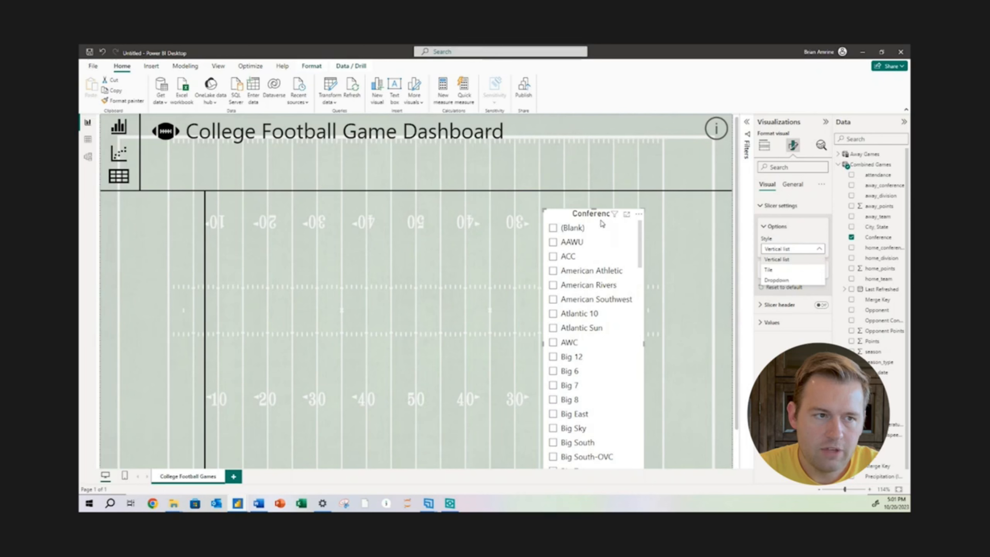
{"action": "left_click_drag", "start_coordinate": [593, 210], "coordinate": [654, 234]}
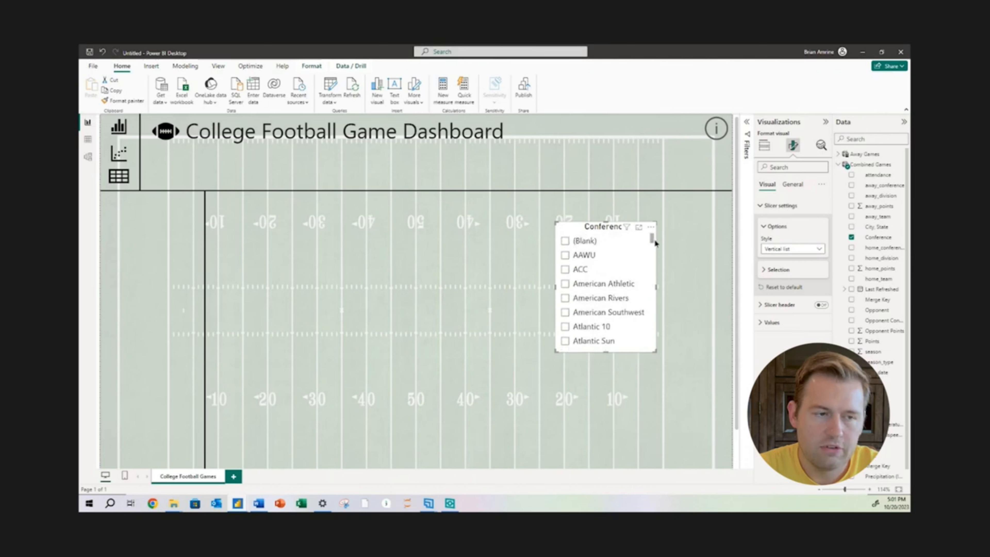
{"action": "left_click", "coordinate": [784, 253]}
{"action": "left_click", "coordinate": [777, 273]}
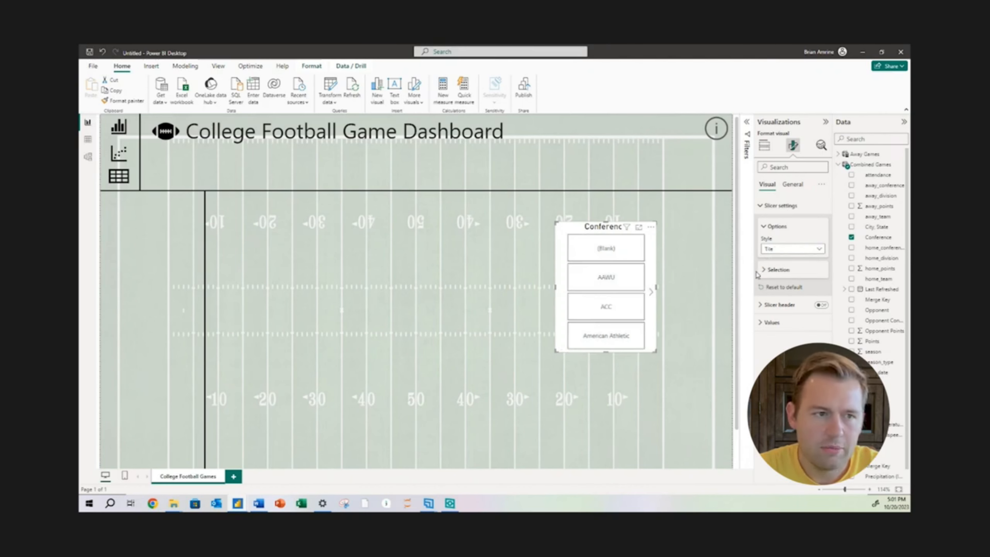
- Browse through the conference tiles and widen the slicer to fit four columns of tiles
{"action": "left_click", "coordinate": [651, 293]}
{"action": "left_click", "coordinate": [651, 294]}
{"action": "left_click", "coordinate": [651, 295]}
{"action": "left_click", "coordinate": [651, 293]}
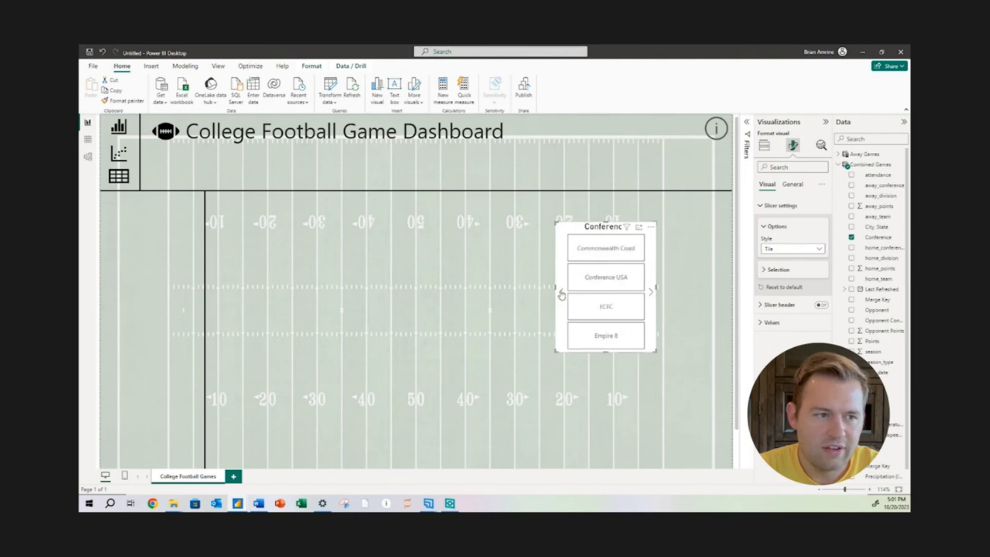
{"action": "left_click_drag", "start_coordinate": [555, 288], "coordinate": [357, 290]}
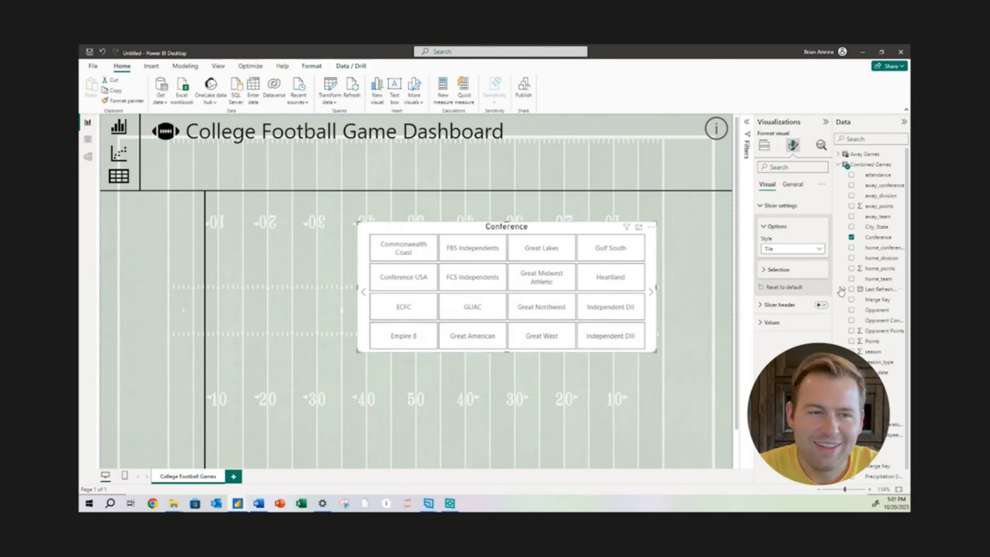
- Set the Conference slicer's style to Dropdown and shift the slicer closer to the page's outer edge
{"action": "left_click", "coordinate": [798, 250]}
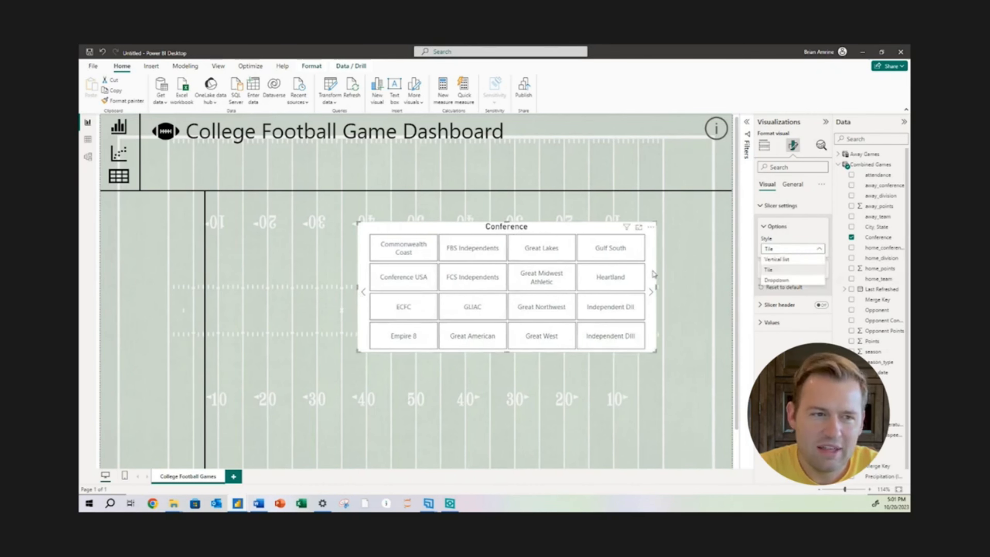
{"action": "left_click", "coordinate": [771, 282]}
{"action": "left_click_drag", "start_coordinate": [591, 225], "coordinate": [616, 225]}
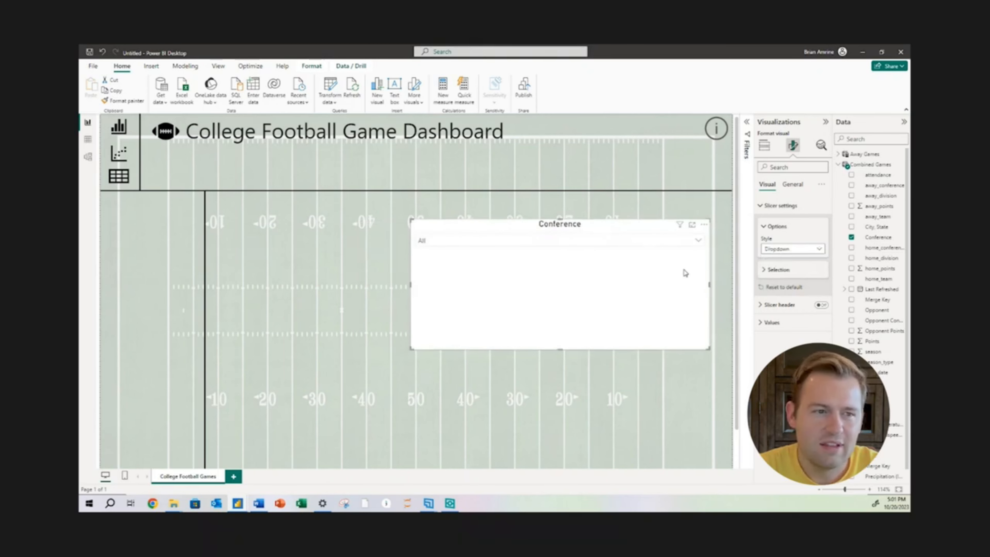
- Resize the dropdown slicer to a compact box that fits only its title and selection row, checking its list at different widths
{"action": "left_click_drag", "start_coordinate": [709, 283], "coordinate": [536, 287]}
{"action": "left_click", "coordinate": [509, 239]}
{"action": "left_click", "coordinate": [509, 238]}
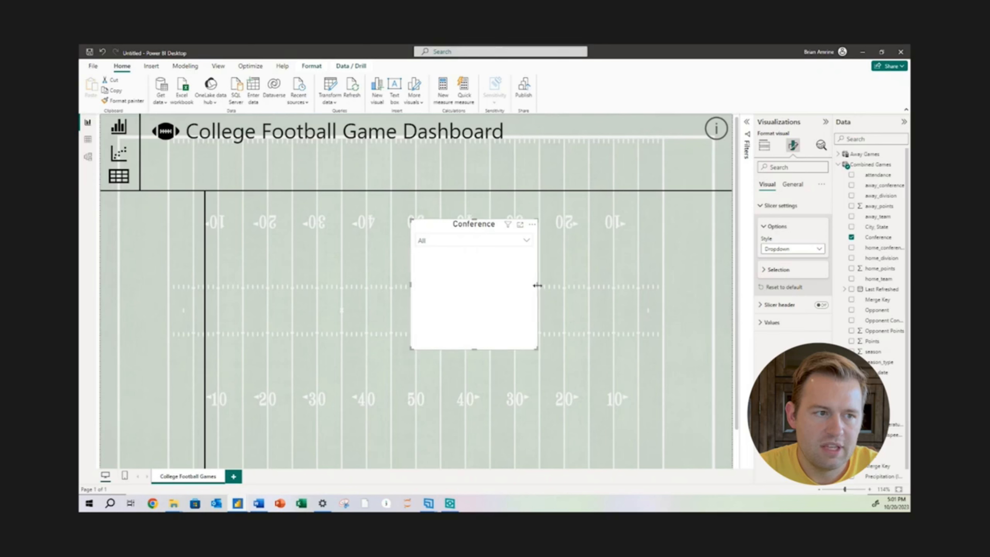
{"action": "left_click_drag", "start_coordinate": [537, 285], "coordinate": [471, 282]}
{"action": "left_click", "coordinate": [437, 242]}
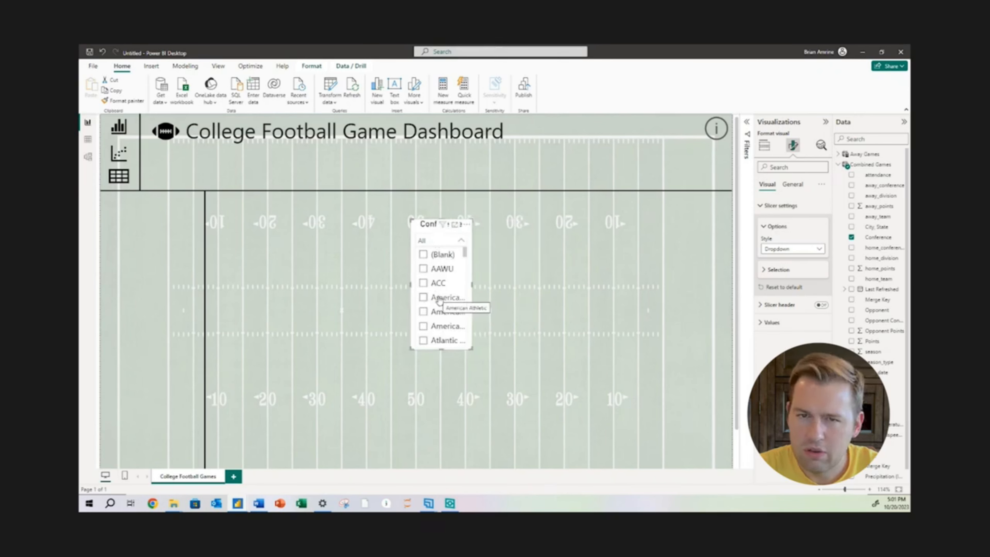
{"action": "left_click_drag", "start_coordinate": [472, 284], "coordinate": [521, 285]}
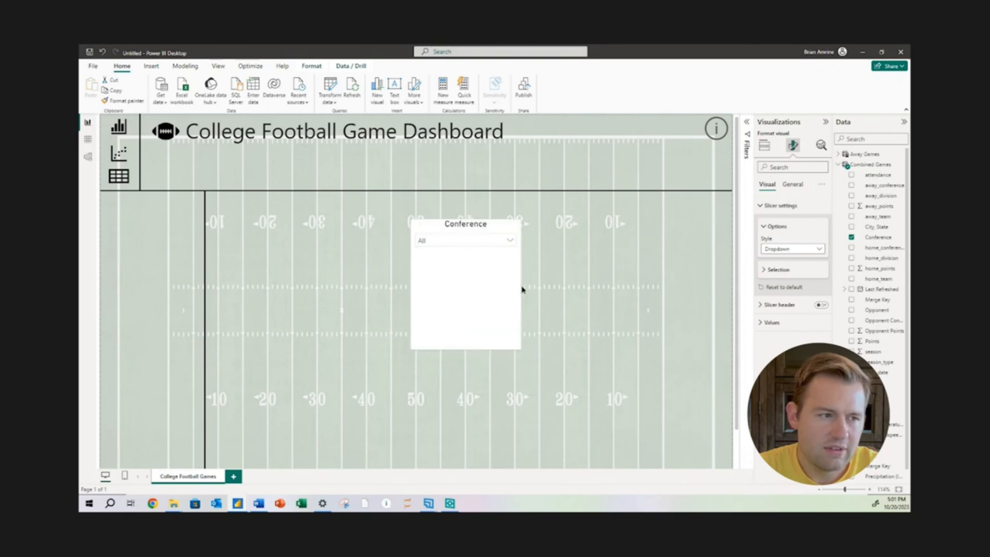
{"action": "left_click", "coordinate": [477, 244]}
{"action": "left_click_drag", "start_coordinate": [463, 346], "coordinate": [468, 251]}
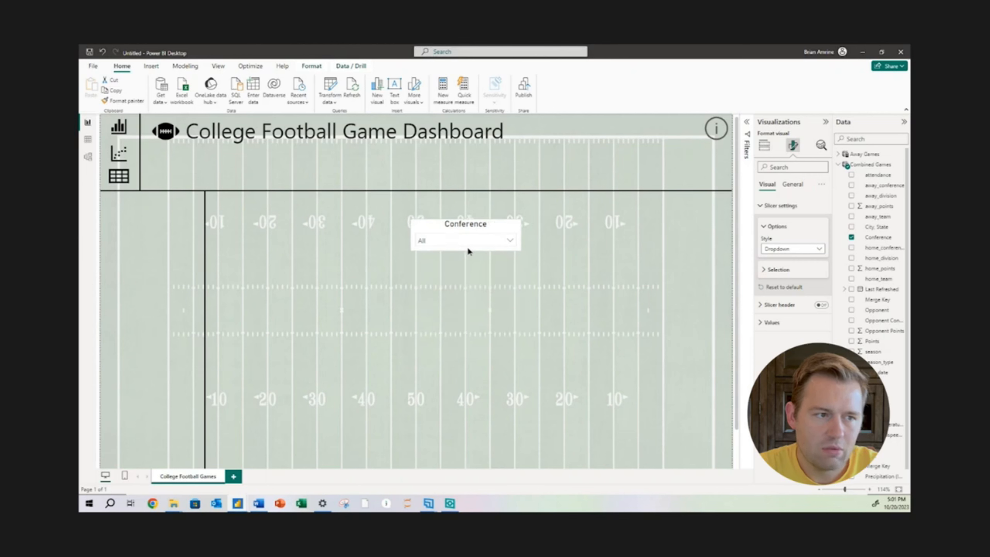
- Test the slicer's dropdown by choosing AAWU, ACC and American Rivers in turn, leaving American Athletic selected
{"action": "left_click", "coordinate": [492, 243]}
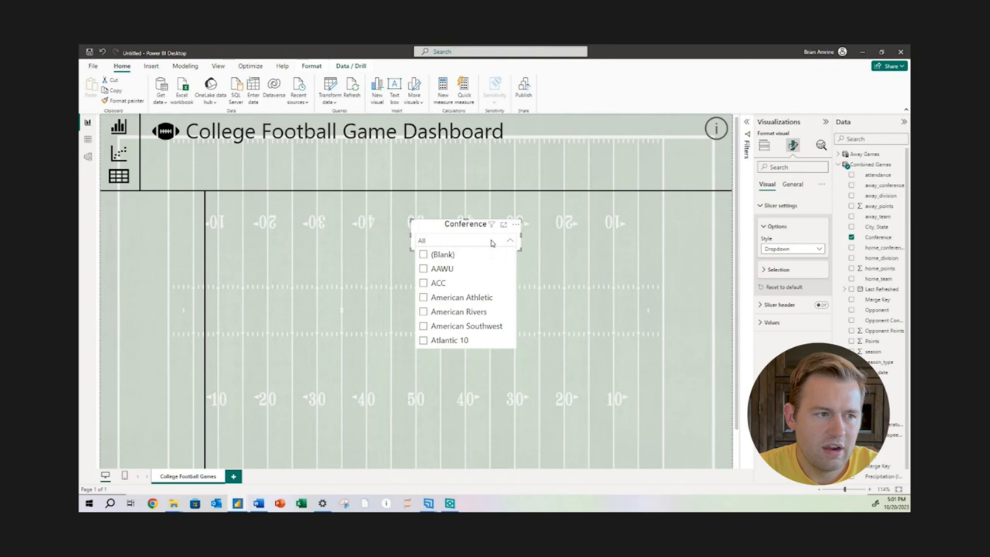
{"action": "left_click", "coordinate": [422, 271]}
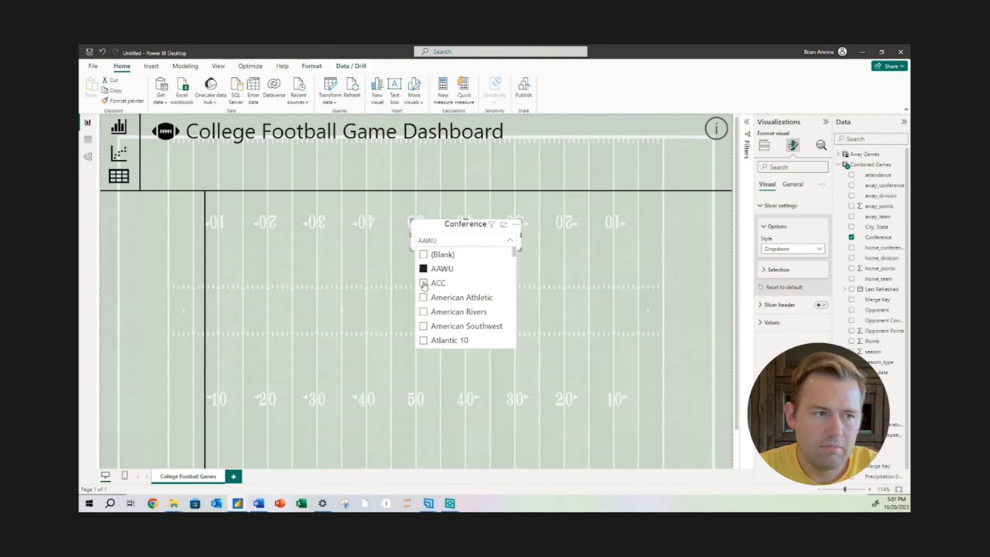
{"action": "left_click", "coordinate": [424, 284]}
{"action": "left_click", "coordinate": [424, 298]}
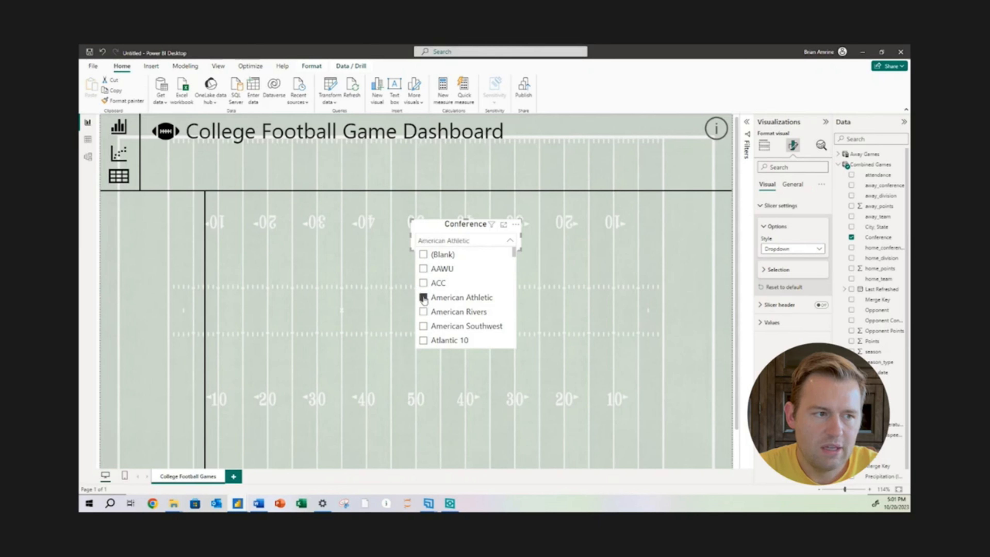
{"action": "left_click", "coordinate": [424, 312]}
{"action": "left_click", "coordinate": [423, 298]}
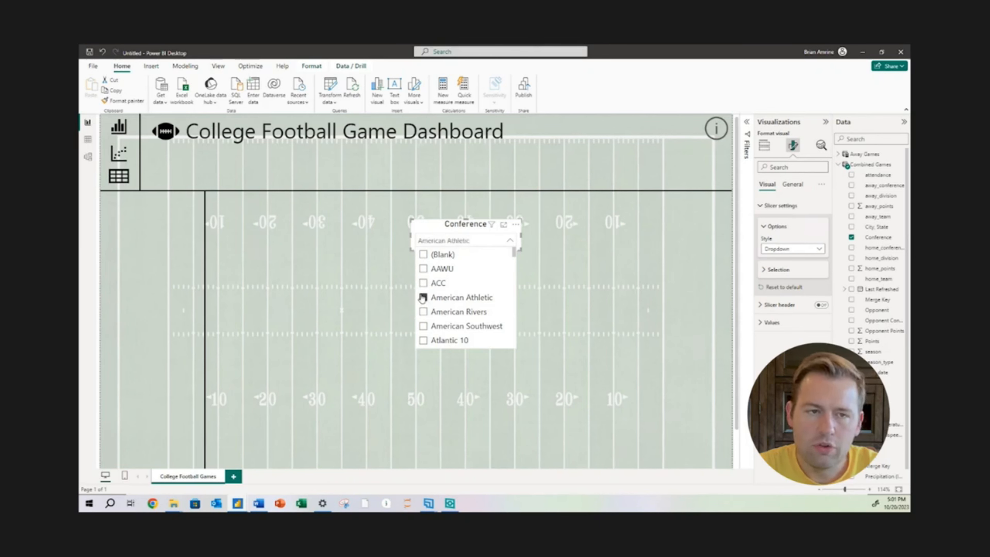
{"action": "left_click", "coordinate": [441, 243]}
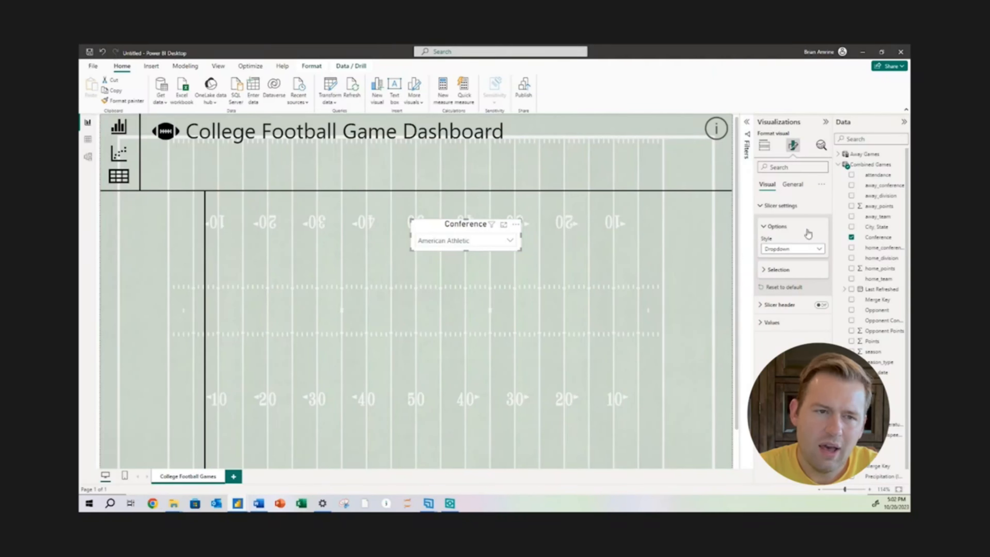
- Show the slicer's Selection settings and test multi-selection by adding ACC, American Rivers and American Southwest to American Athletic
{"action": "left_click", "coordinate": [775, 273]}
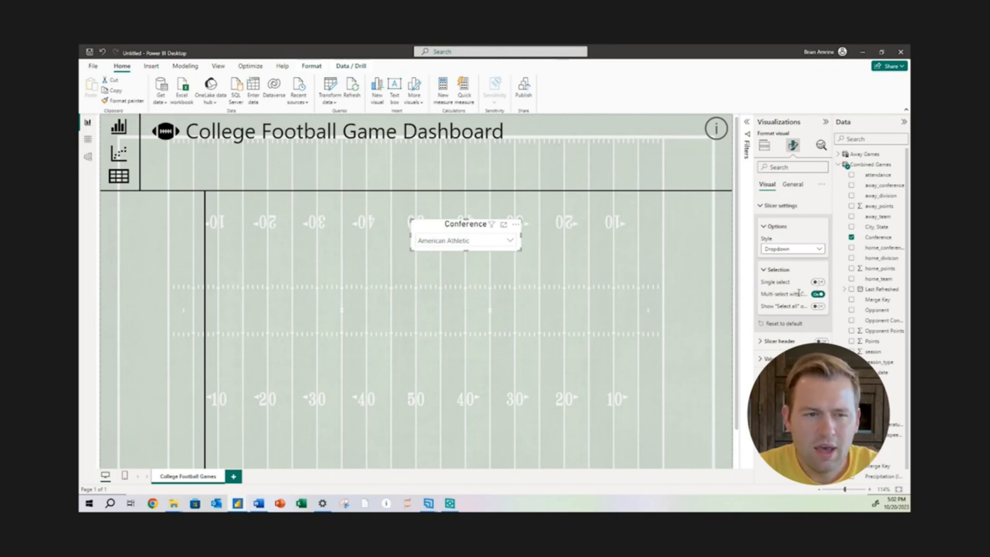
{"action": "left_click", "coordinate": [487, 242]}
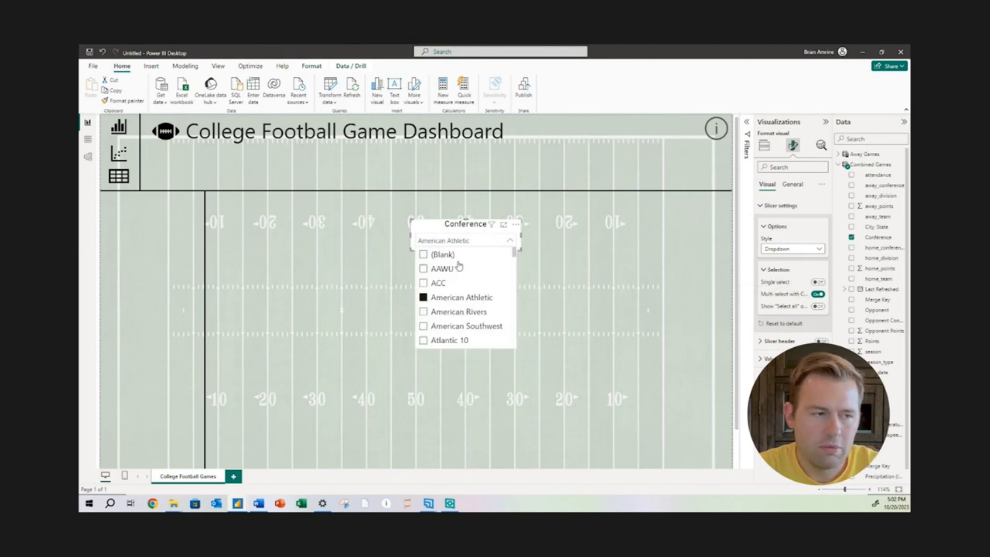
{"action": "left_click", "coordinate": [424, 283]}
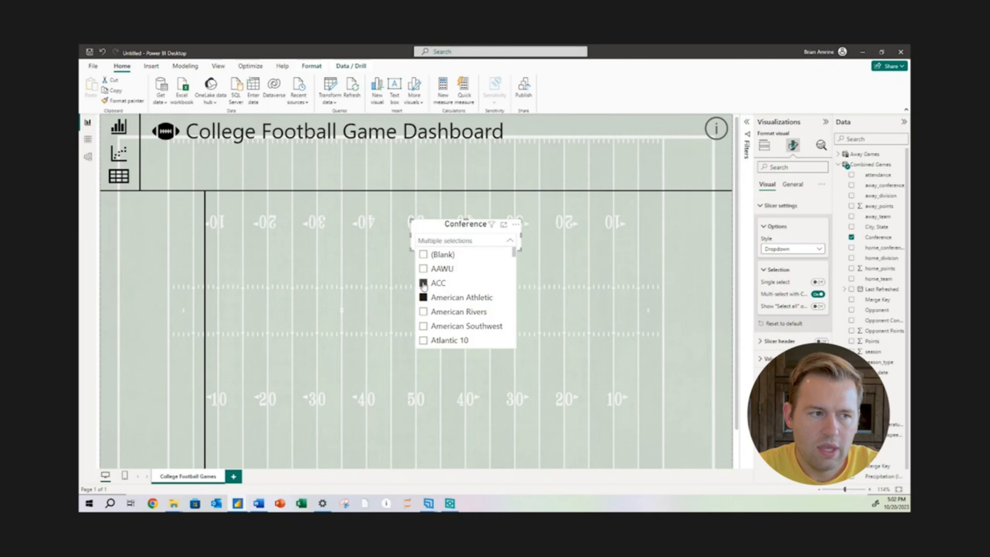
{"action": "left_click", "coordinate": [423, 312]}
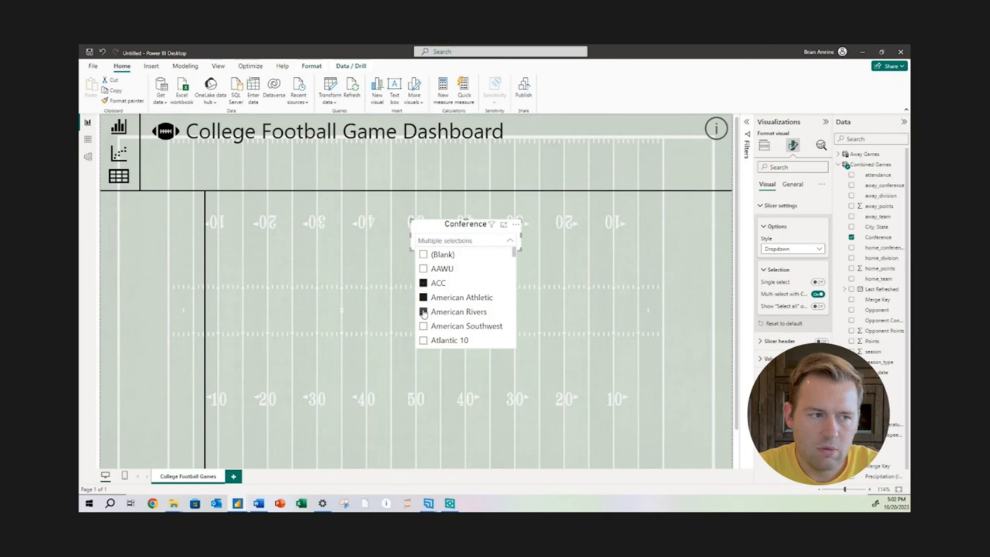
{"action": "left_click", "coordinate": [423, 326]}
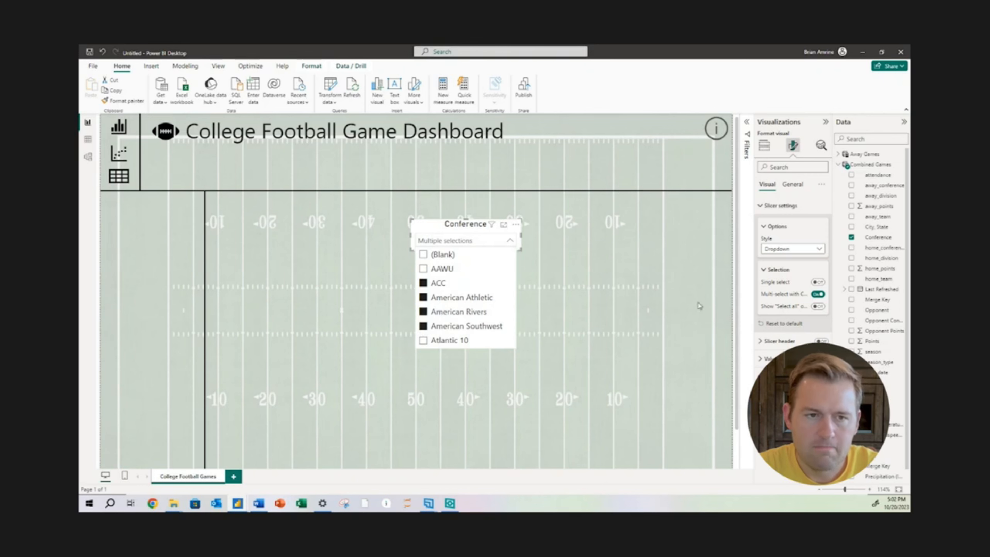
- Turn off the slicer's Multi-select with CTRL option and clear ACC, American Athletic, American Rivers and American Southwest from its selection
{"action": "left_click", "coordinate": [817, 294]}
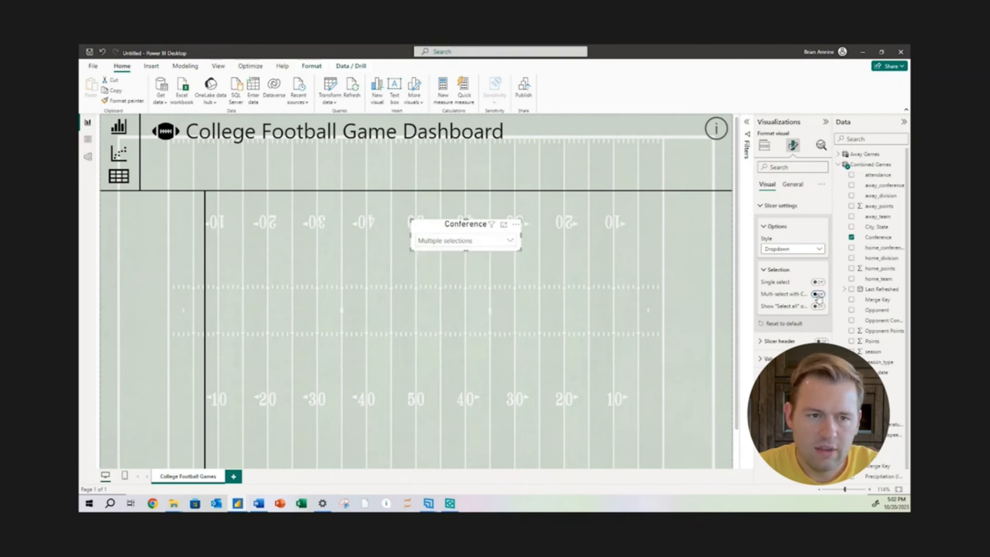
{"action": "left_click", "coordinate": [474, 243]}
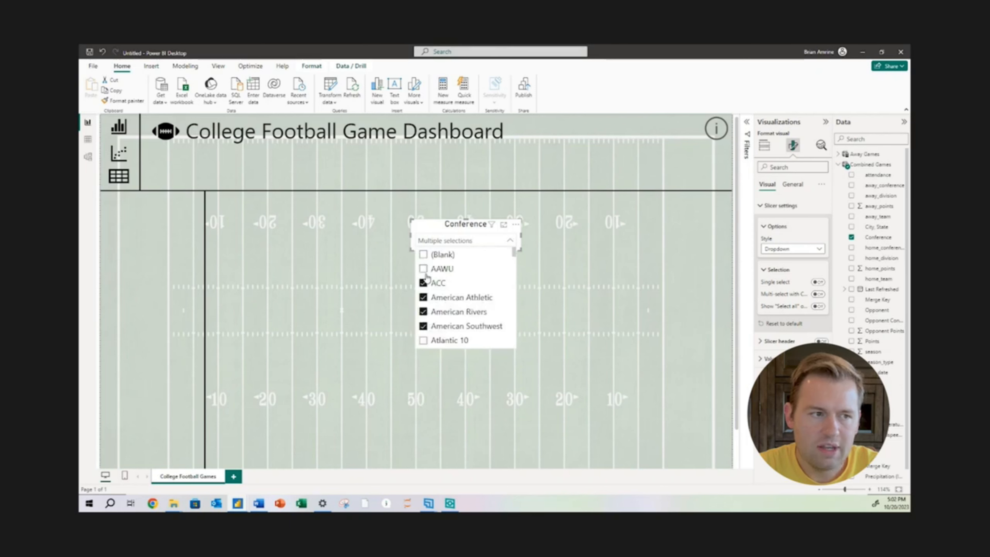
{"action": "left_click", "coordinate": [424, 282]}
{"action": "left_click", "coordinate": [425, 297]}
{"action": "left_click", "coordinate": [424, 312]}
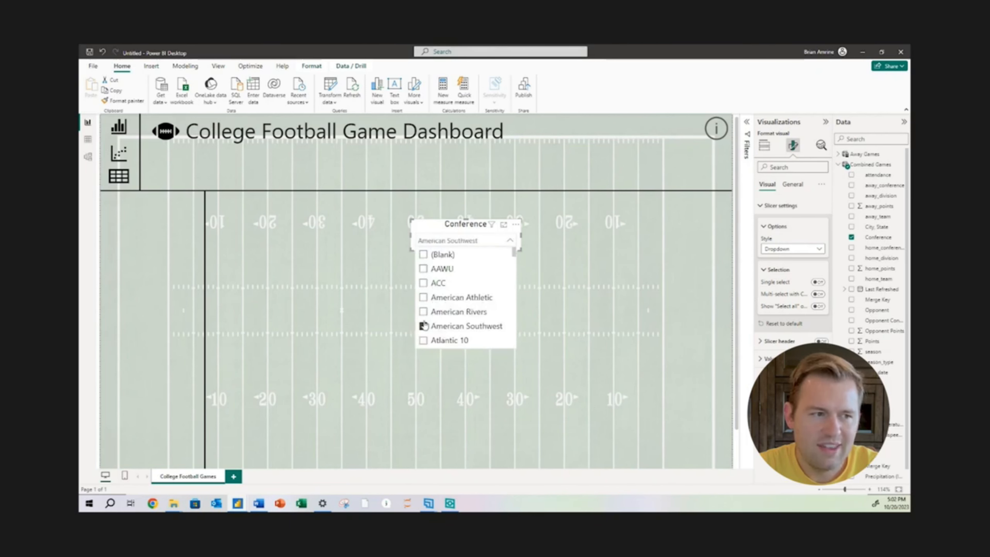
{"action": "left_click", "coordinate": [424, 326]}
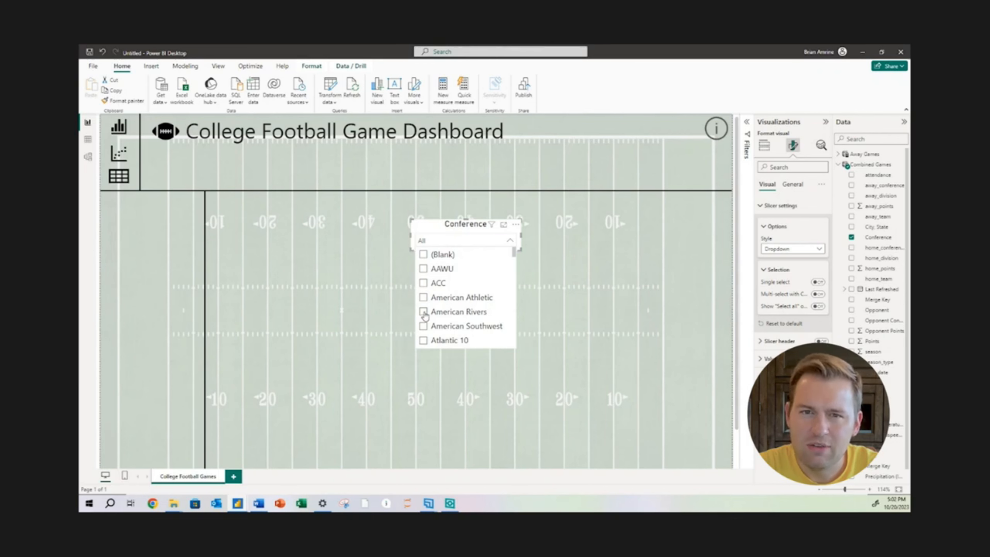
- Test plain multi-selection by choosing American Rivers, American Athletic and ACC, and toggling American Southwest and Atlantic 10
{"action": "left_click", "coordinate": [424, 313]}
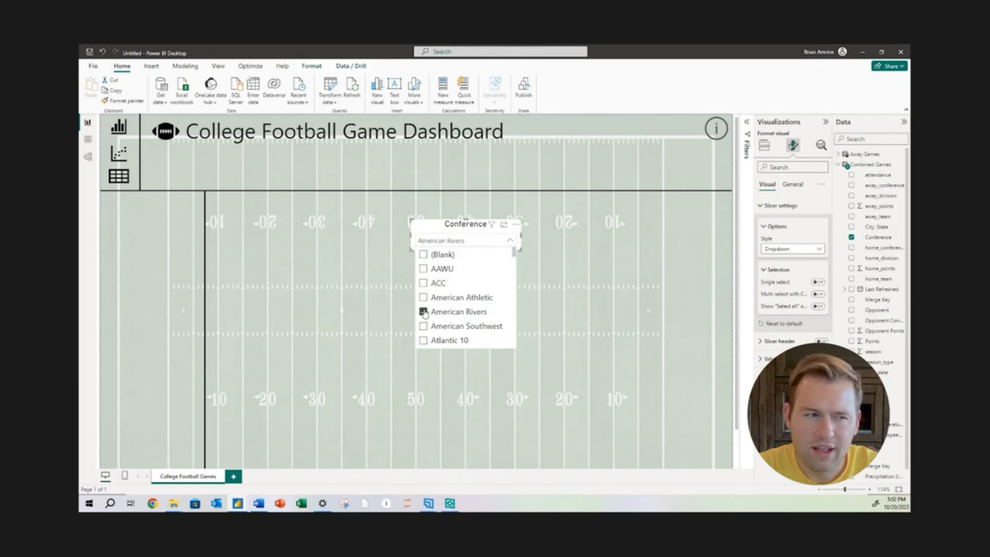
{"action": "left_click", "coordinate": [425, 298]}
{"action": "left_click", "coordinate": [423, 283]}
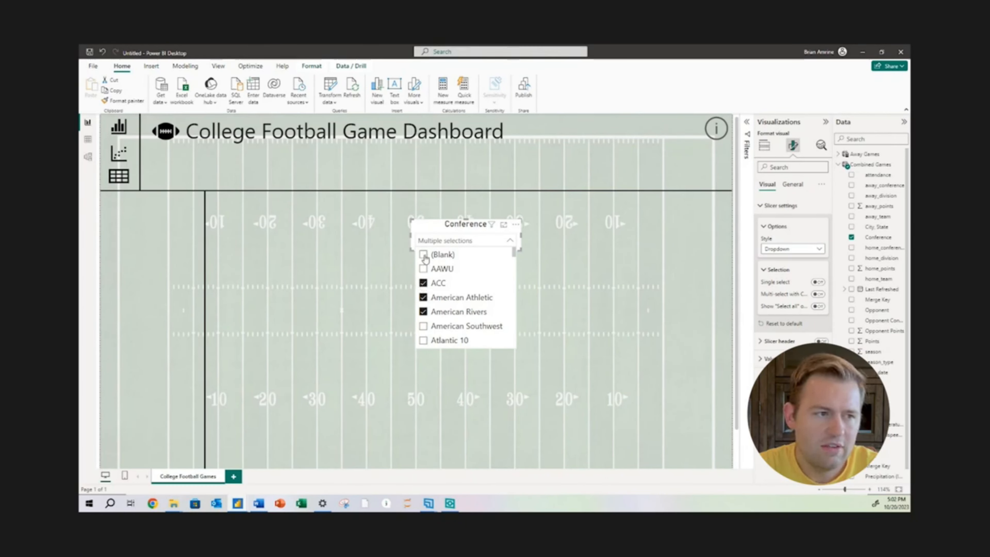
{"action": "left_click", "coordinate": [423, 328]}
{"action": "left_click", "coordinate": [423, 340]}
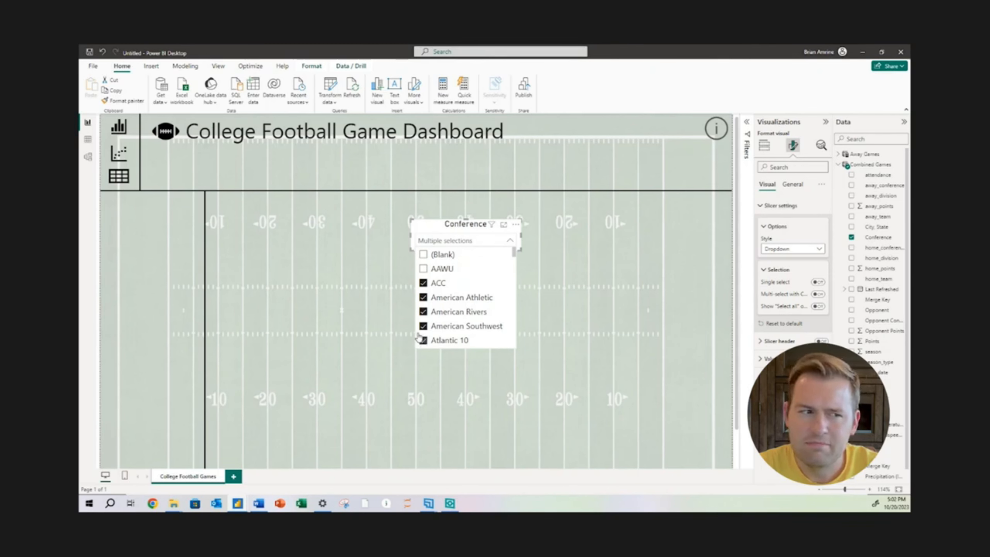
{"action": "left_click", "coordinate": [423, 340]}
{"action": "left_click", "coordinate": [423, 327]}
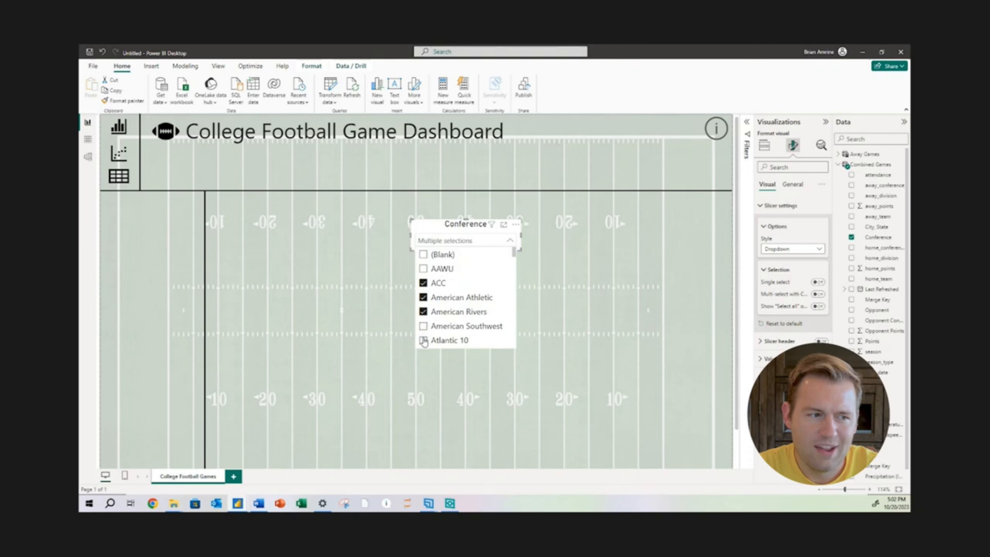
{"action": "left_click", "coordinate": [423, 327]}
{"action": "left_click", "coordinate": [423, 341]}
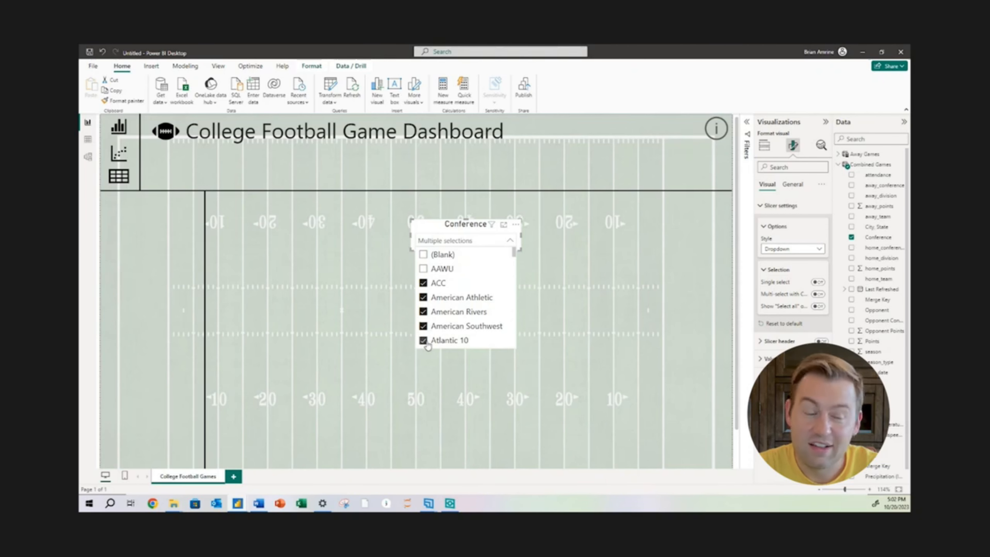
- Turn on the slicer's "Select all" option and test it by selecting and clearing every conference in the list
{"action": "left_click", "coordinate": [817, 307]}
{"action": "left_click", "coordinate": [817, 307]}
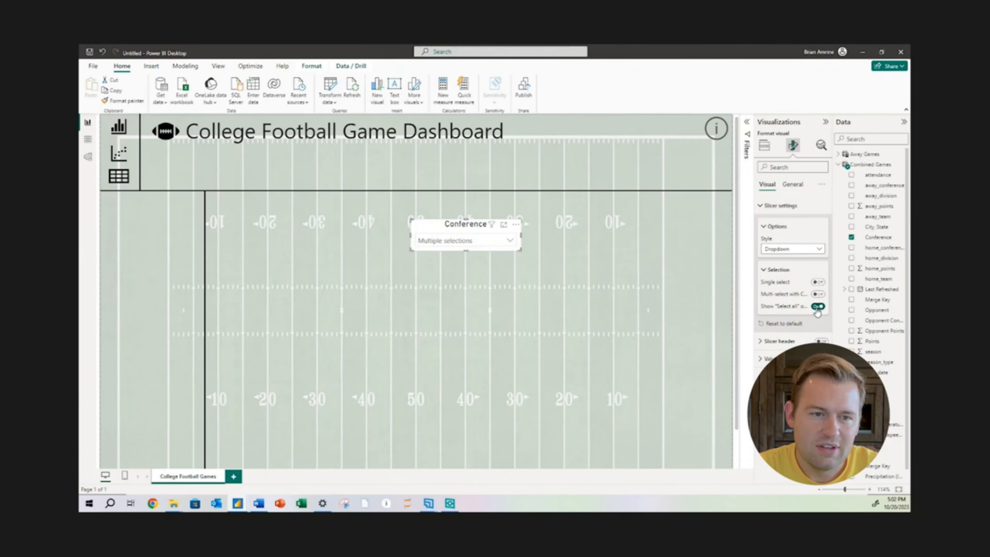
{"action": "left_click", "coordinate": [480, 239]}
{"action": "left_click", "coordinate": [424, 259]}
{"action": "left_click", "coordinate": [424, 259]}
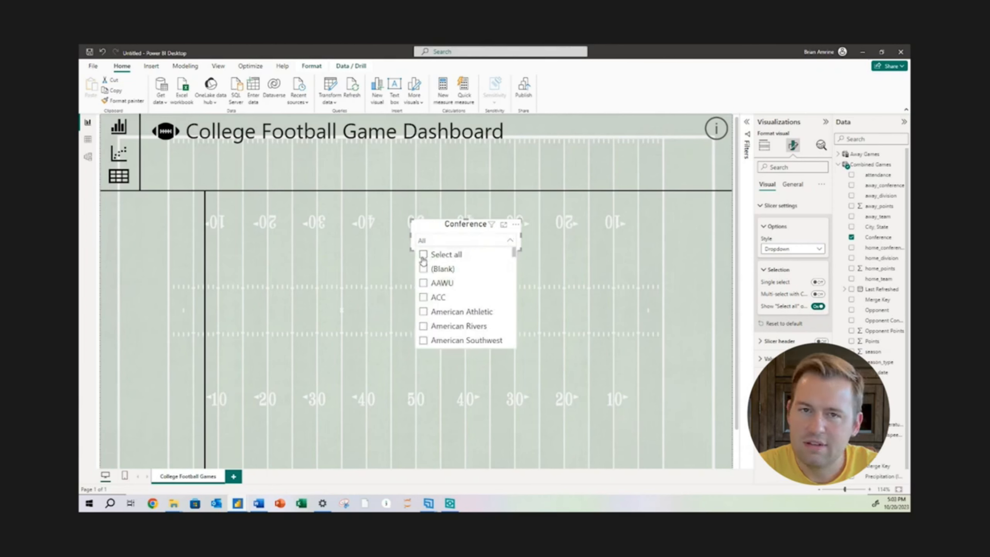
{"action": "left_click", "coordinate": [424, 258]}
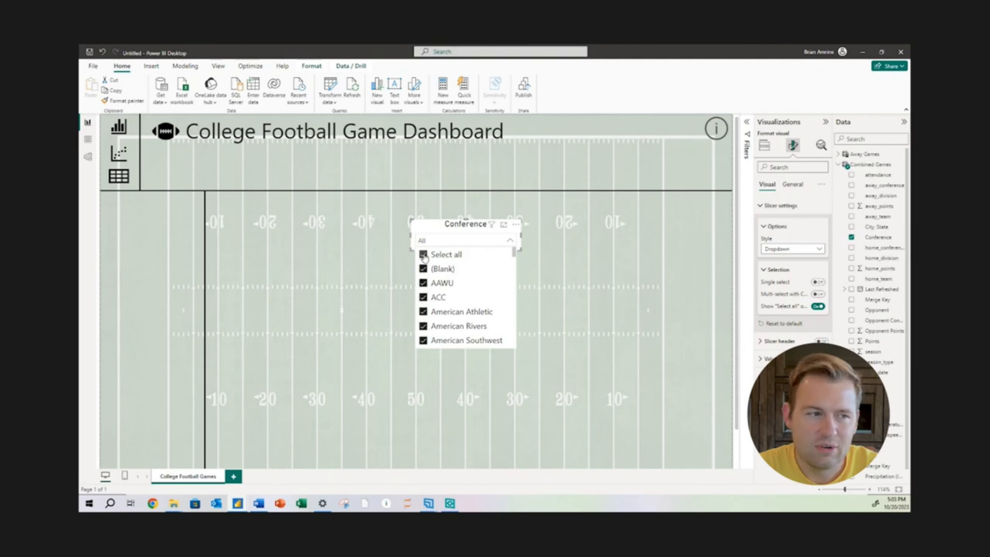
{"action": "left_click", "coordinate": [424, 256]}
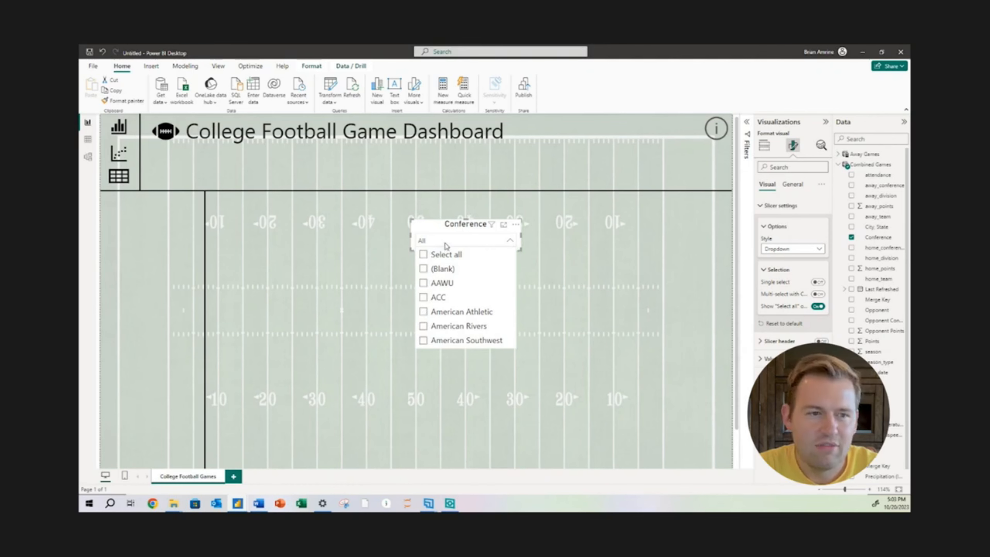
{"action": "left_click", "coordinate": [445, 242]}
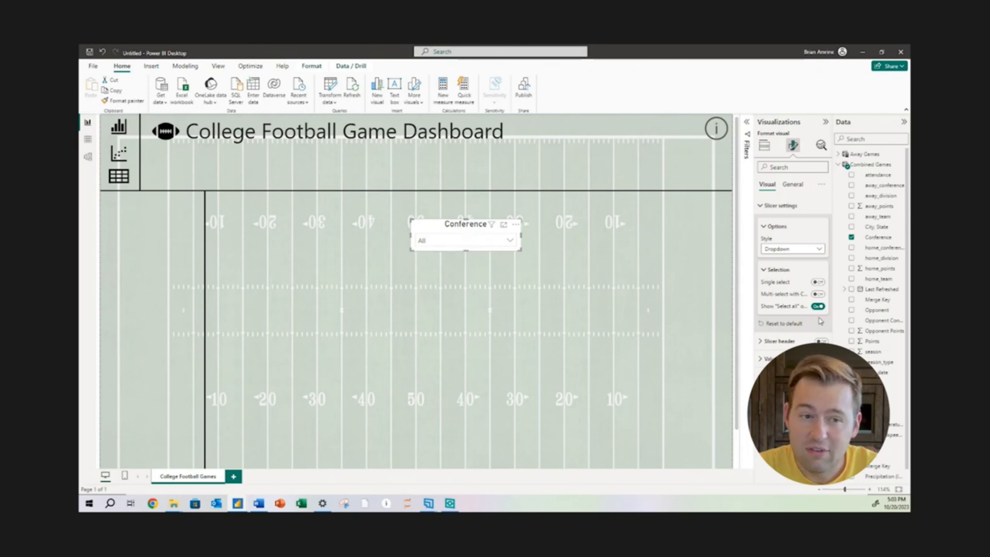
- Move the Conference slicer to the top of the side column, just beneath the header line, and turn on its visual border
{"action": "mouse_move", "coordinate": [802, 305]}
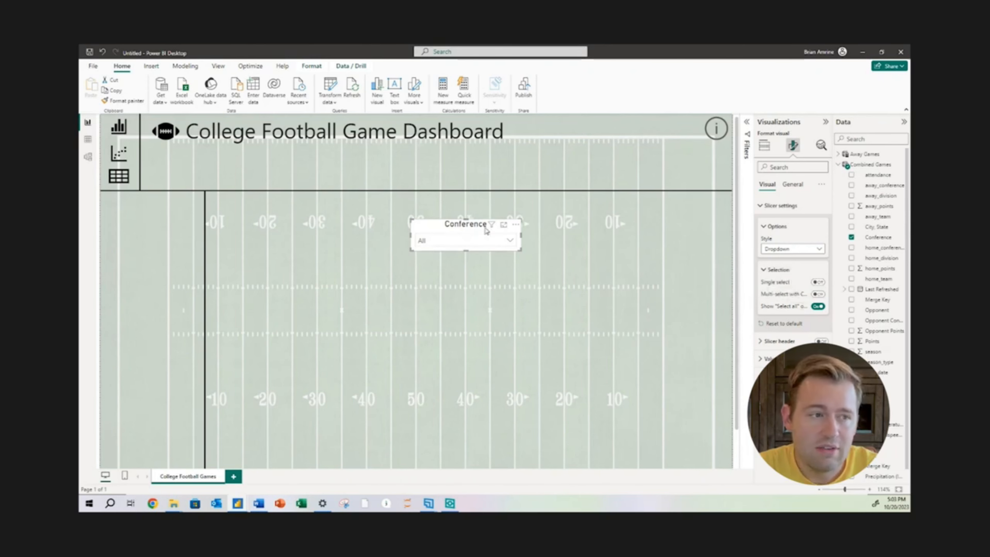
{"action": "left_click_drag", "start_coordinate": [476, 231], "coordinate": [174, 208]}
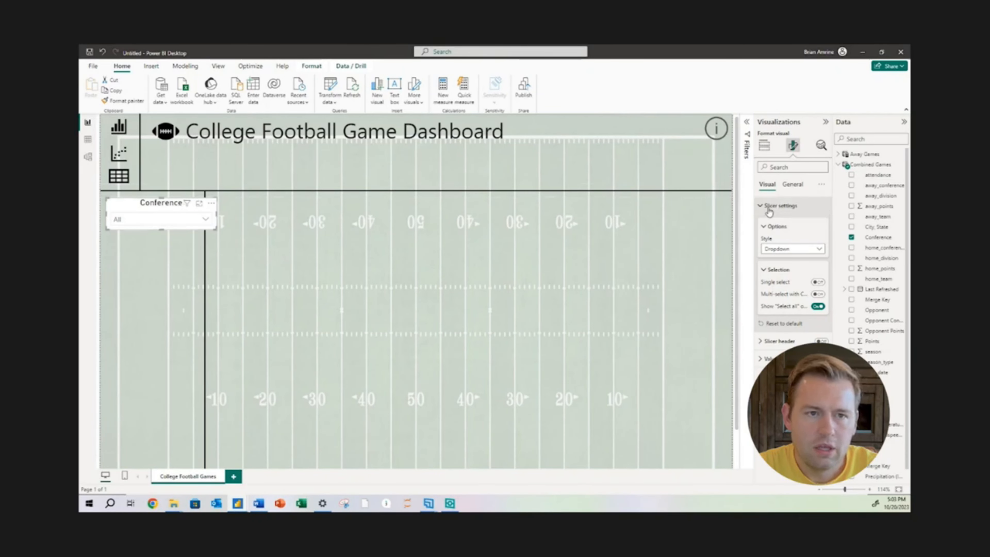
{"action": "left_click", "coordinate": [795, 189]}
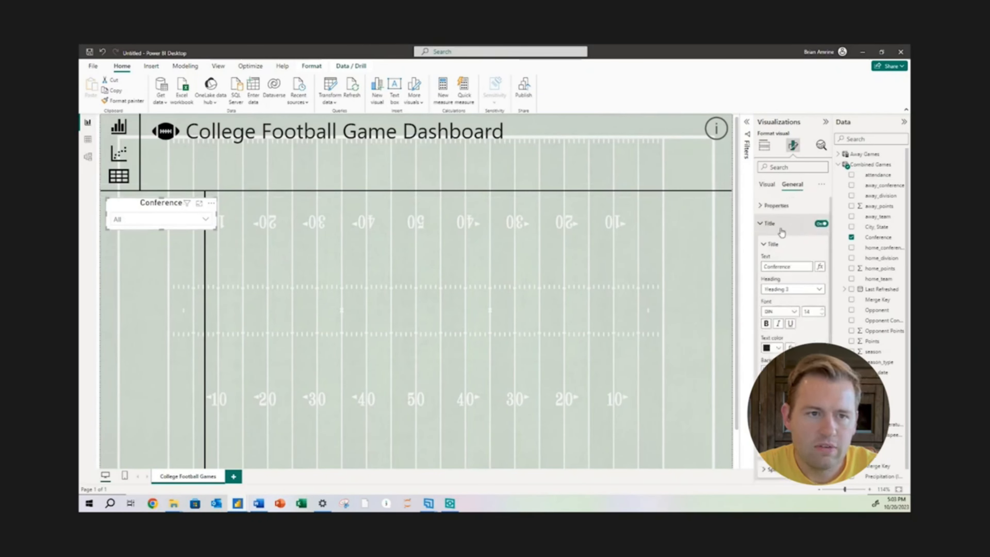
{"action": "left_click", "coordinate": [762, 223]}
{"action": "left_click", "coordinate": [766, 242]}
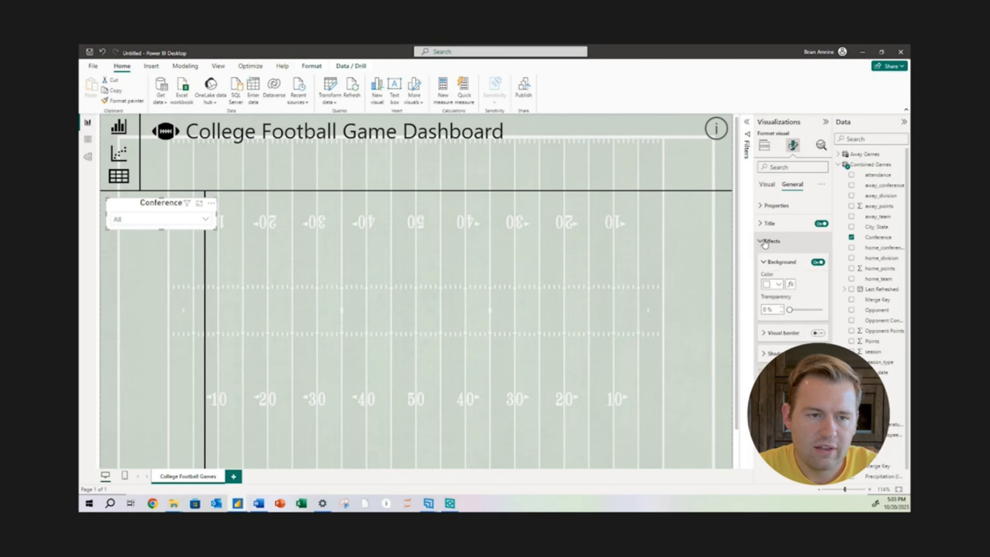
{"action": "left_click", "coordinate": [818, 333]}
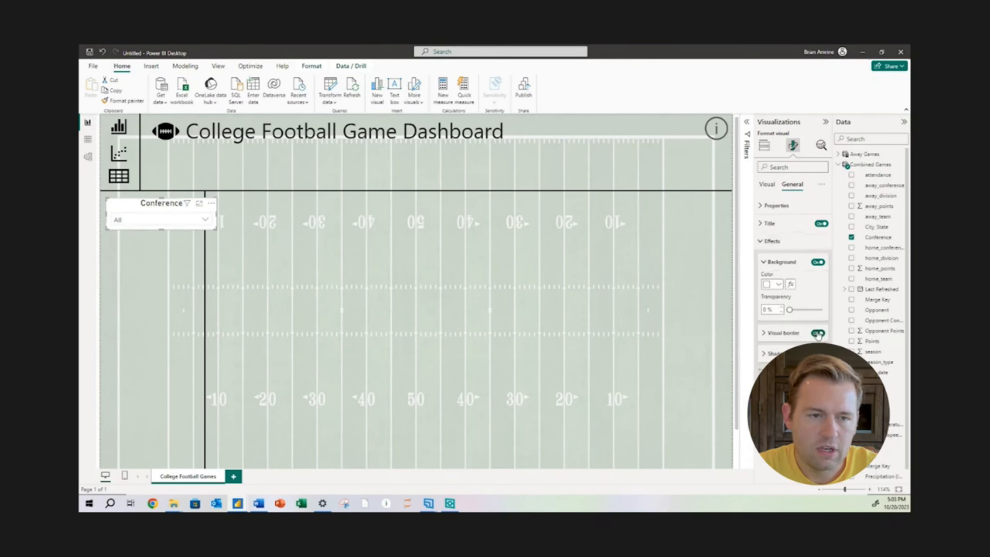
{"action": "left_click", "coordinate": [362, 263]}
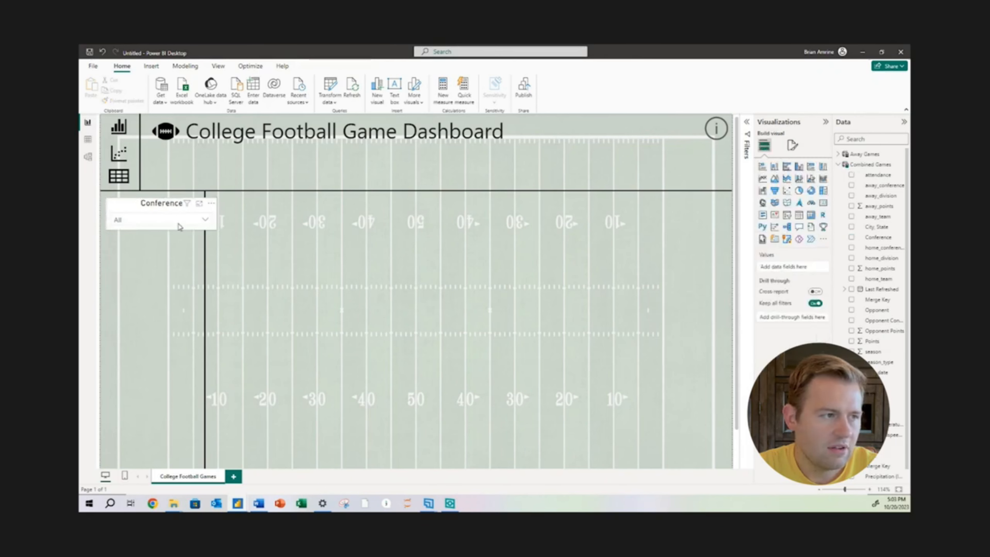
- Fine-tune the slicer's position below the header line and shift the vertical divider line outward so the slicer fits inside the side column
{"action": "left_click", "coordinate": [164, 203]}
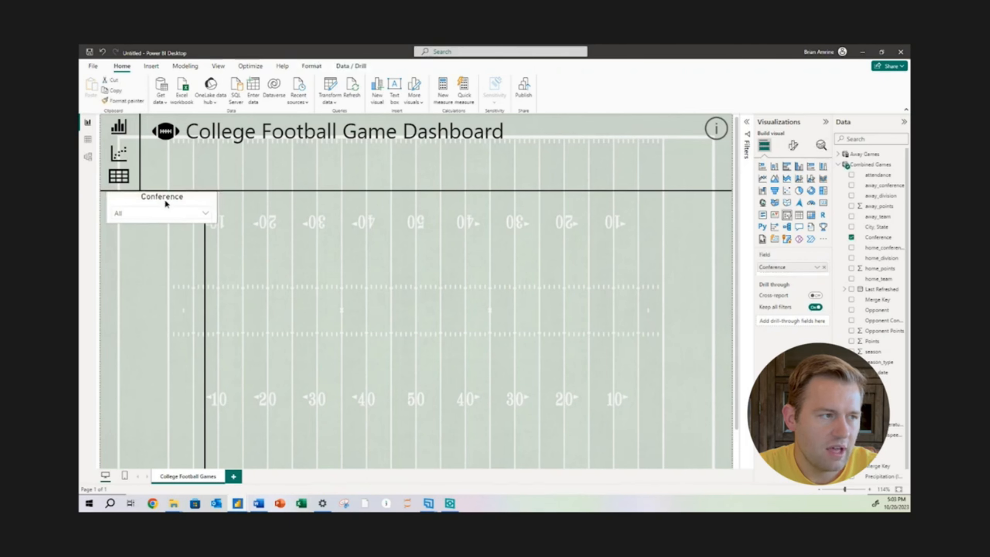
{"action": "left_click", "coordinate": [163, 218]}
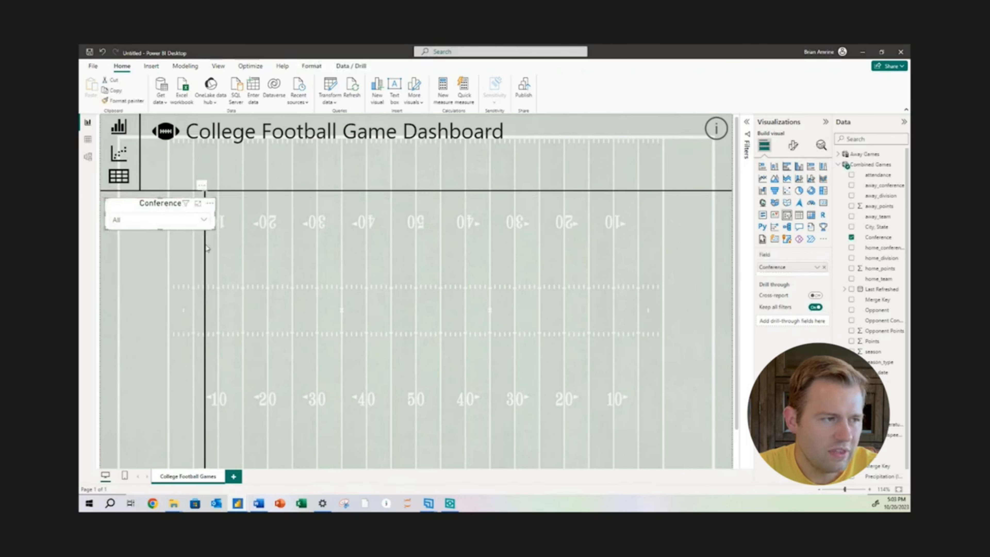
{"action": "left_click", "coordinate": [204, 244]}
{"action": "left_click_drag", "start_coordinate": [204, 242], "coordinate": [223, 244]}
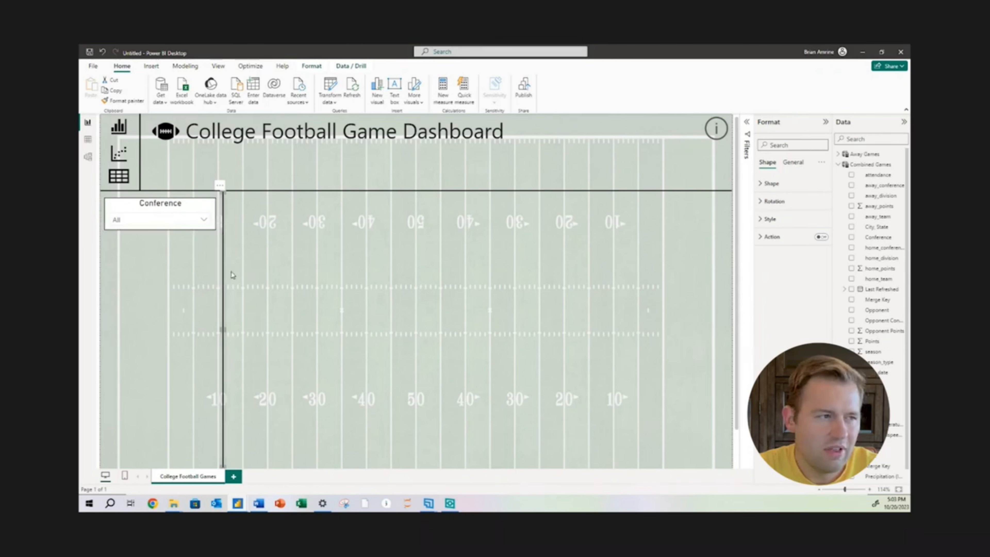
{"action": "left_click", "coordinate": [257, 277]}
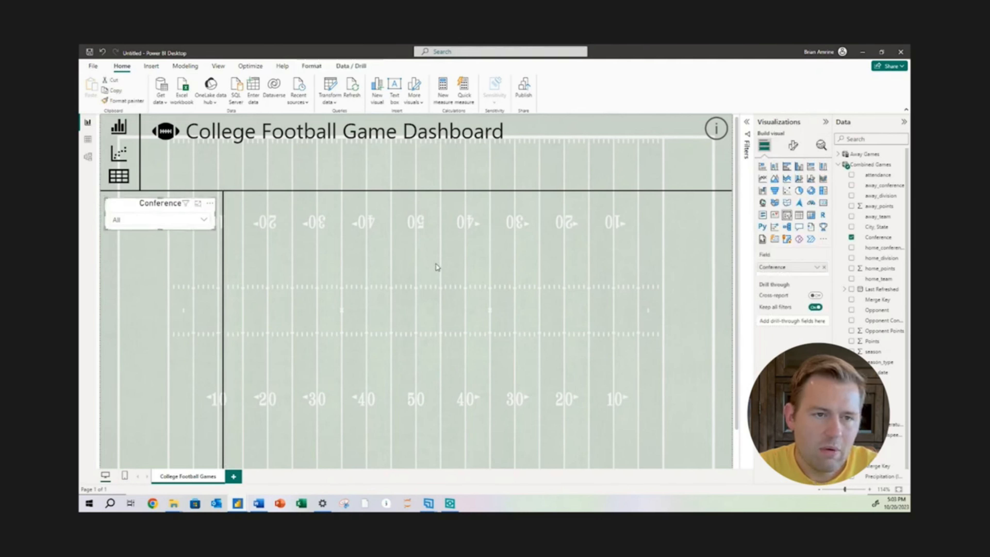
{"action": "left_click", "coordinate": [788, 217]}
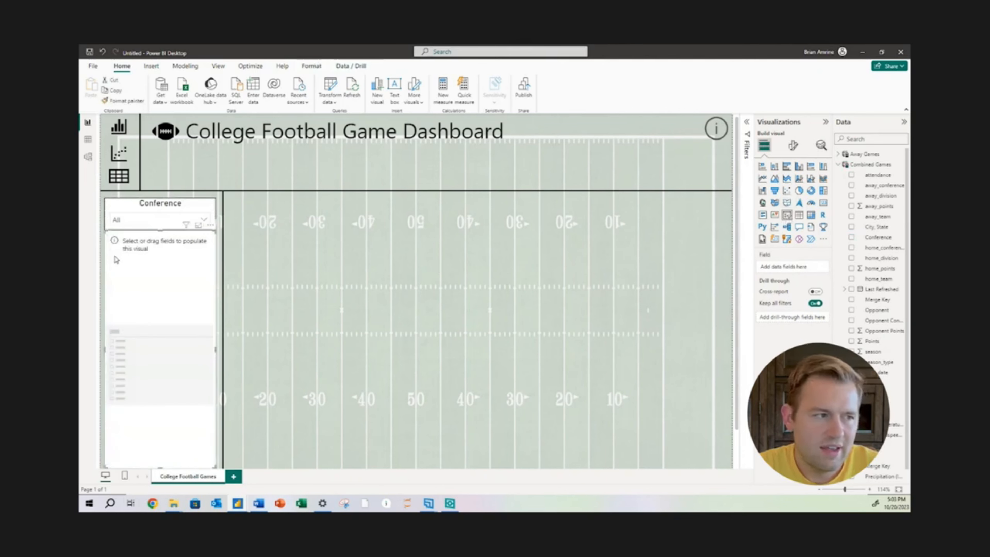
{"action": "left_click_drag", "start_coordinate": [132, 243], "coordinate": [540, 220]}
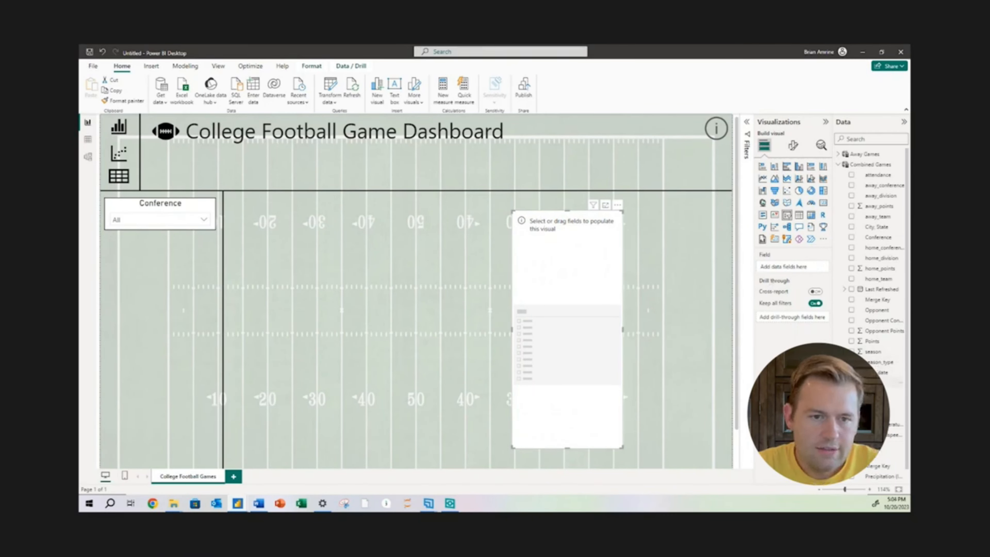
{"action": "left_click_drag", "start_coordinate": [871, 382], "coordinate": [804, 269]}
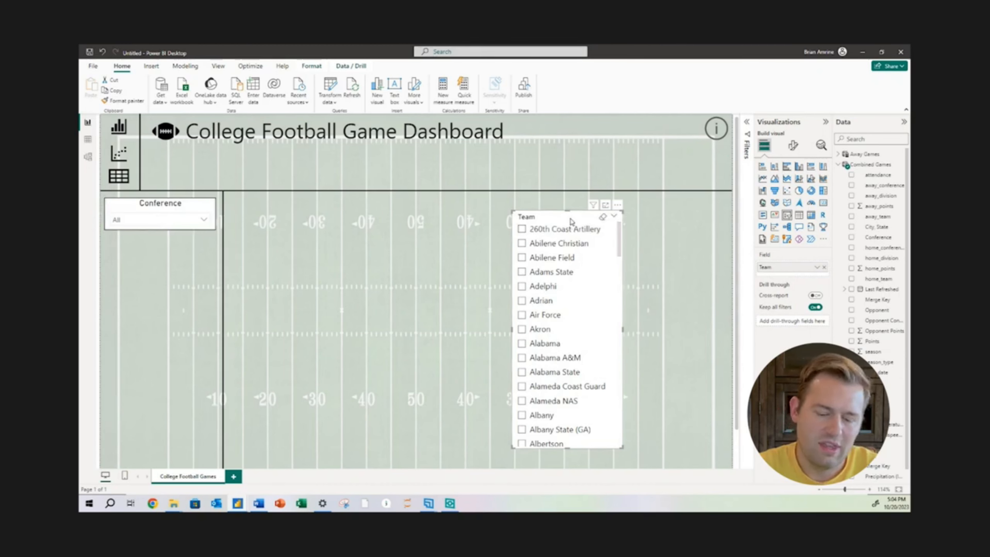
{"action": "key", "text": "Delete"}
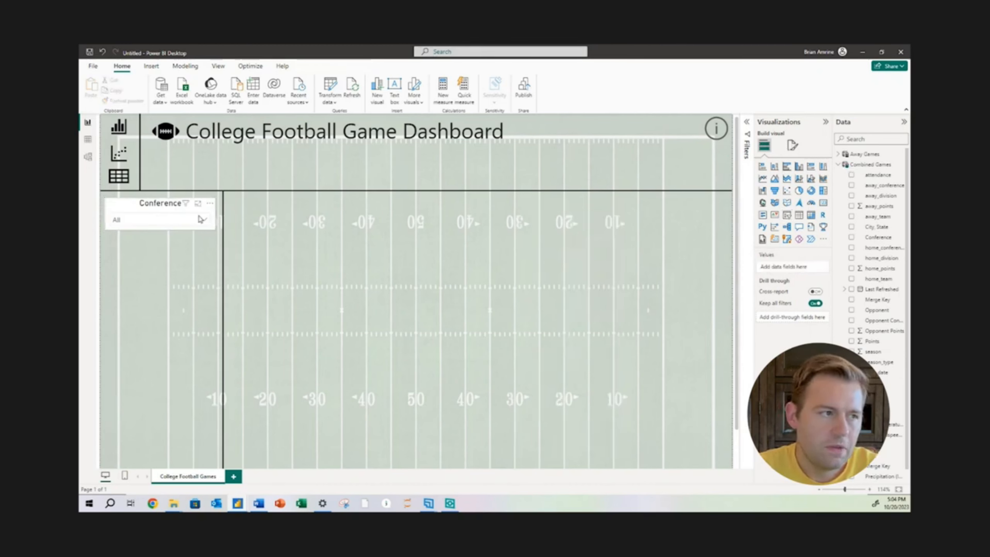
- Duplicate the formatted Conference slicer and place the copy directly beneath the original in the side column
{"action": "left_click", "coordinate": [155, 210]}
{"action": "key", "text": "ctrl+c"}
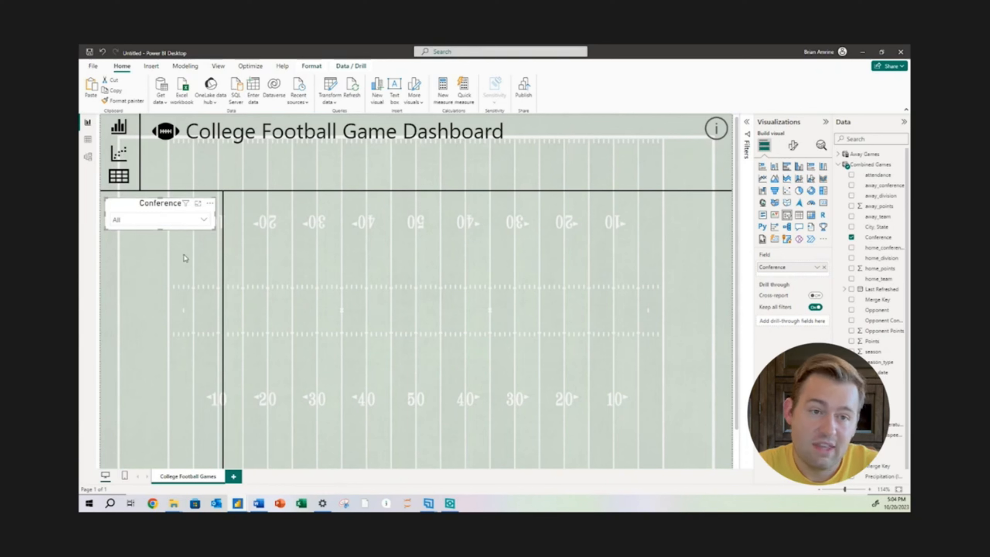
{"action": "key", "text": "ctrl+v"}
{"action": "left_click_drag", "start_coordinate": [167, 209], "coordinate": [161, 238]}
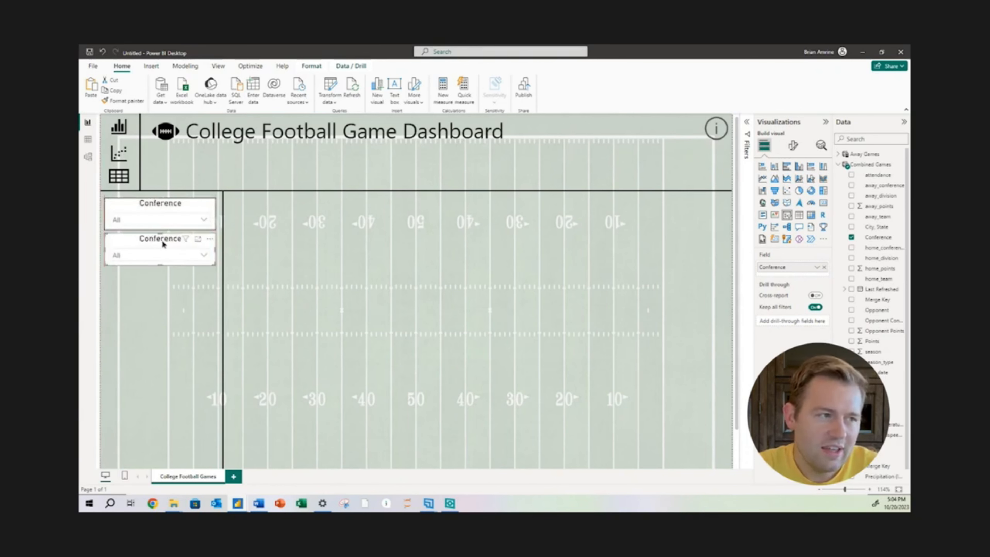
- Replace the Conference field with the Team field in the duplicated slicer below the original
{"action": "left_click", "coordinate": [276, 272]}
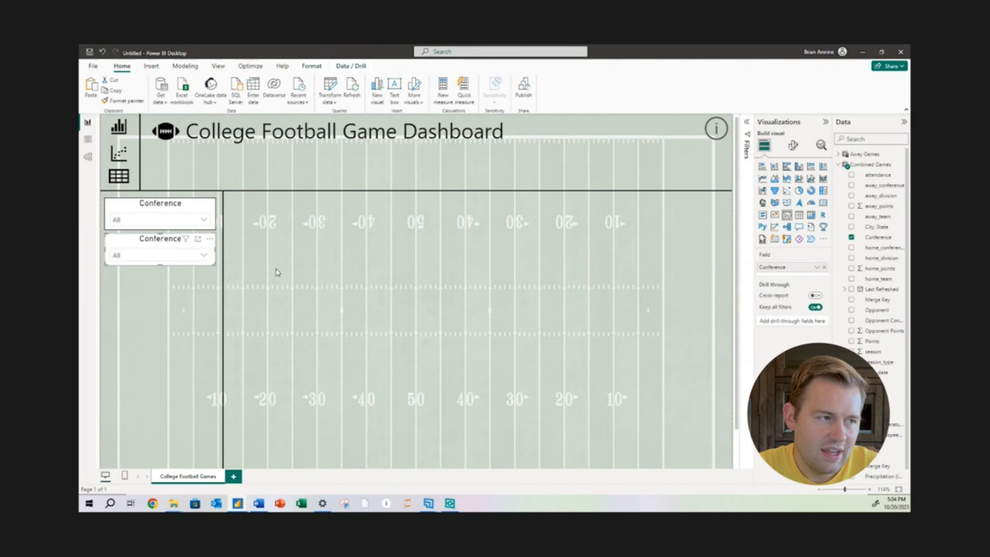
{"action": "left_click", "coordinate": [174, 246]}
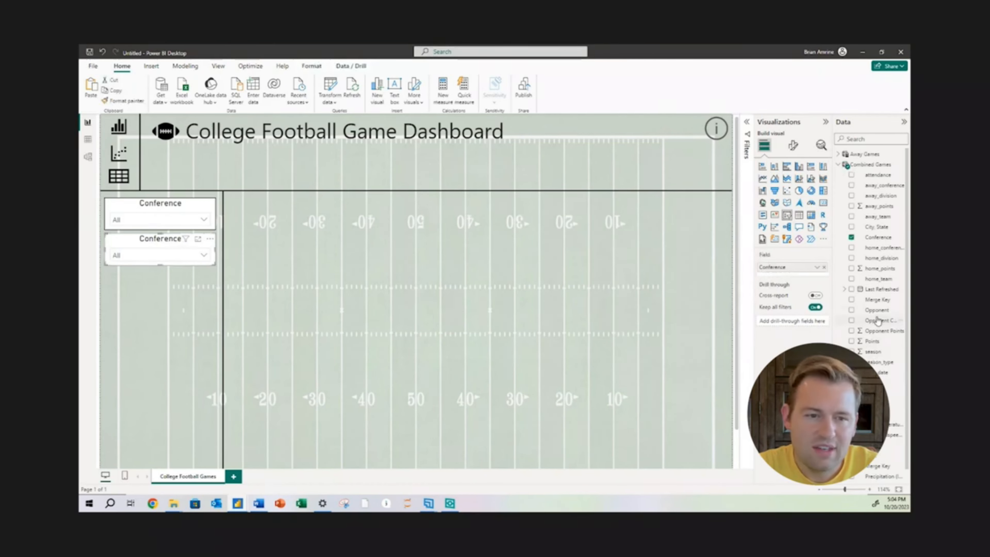
{"action": "left_click_drag", "start_coordinate": [877, 413], "coordinate": [805, 277]}
{"action": "left_click", "coordinate": [824, 278]}
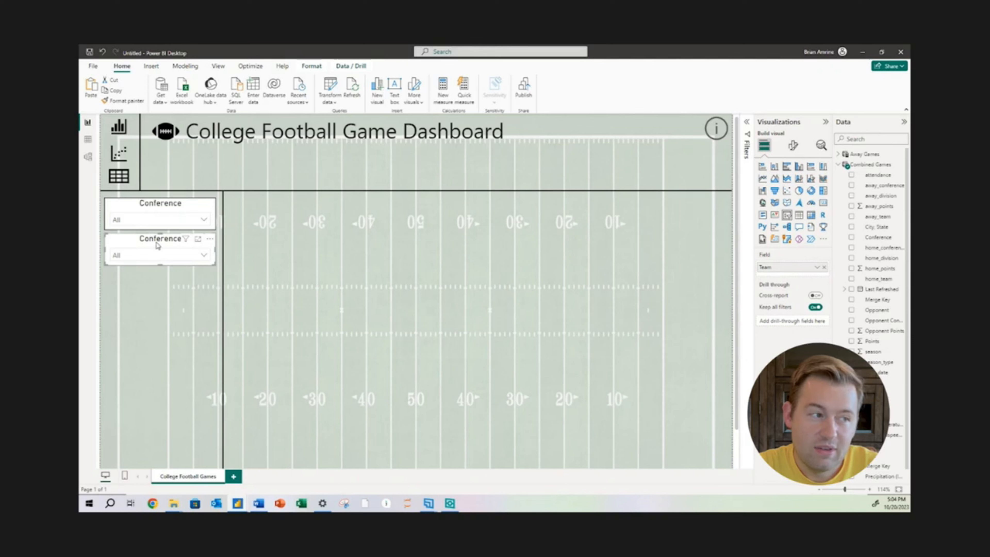
- Change the lower slicer's title text to "Team", keeping its built-in slicer header turned off
{"action": "left_click", "coordinate": [795, 150]}
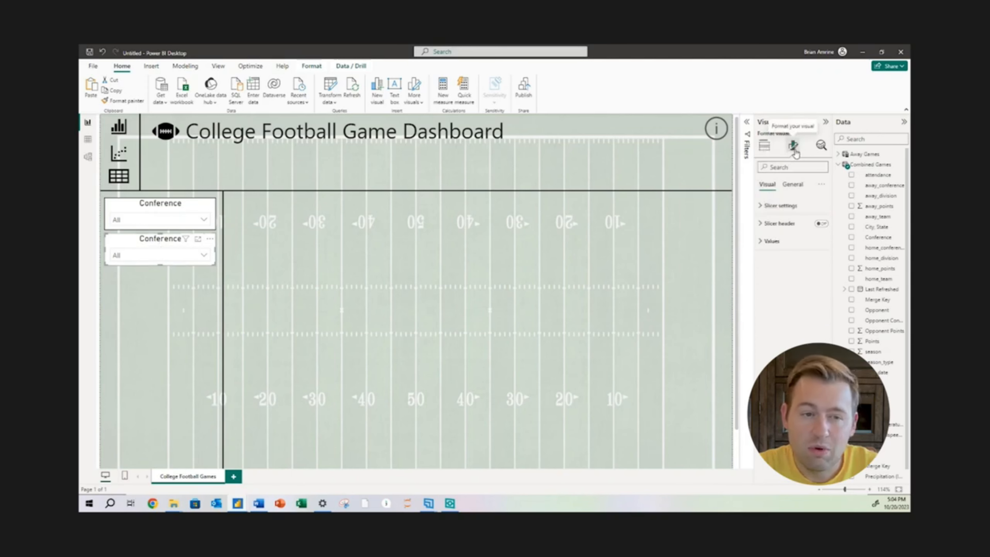
{"action": "left_click", "coordinate": [820, 223]}
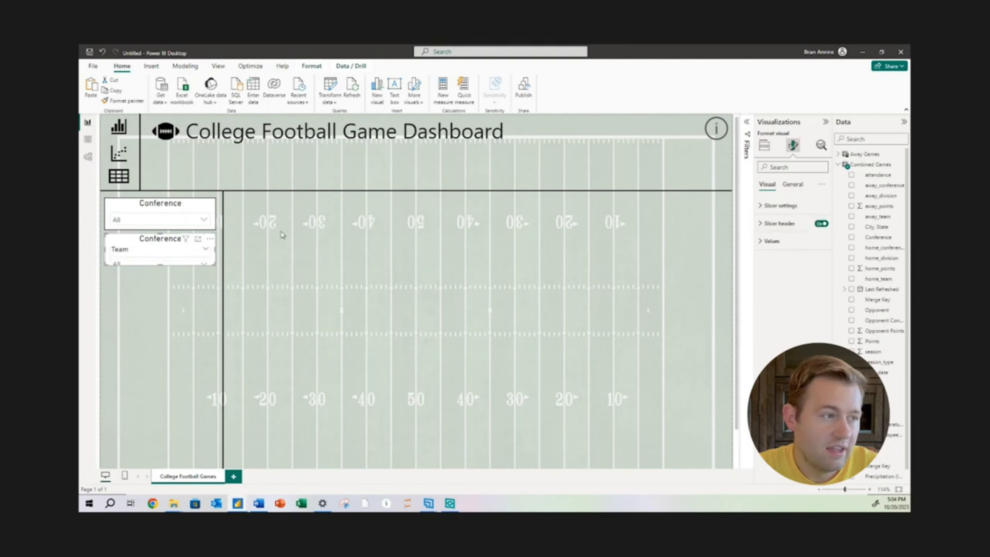
{"action": "left_click", "coordinate": [820, 223]}
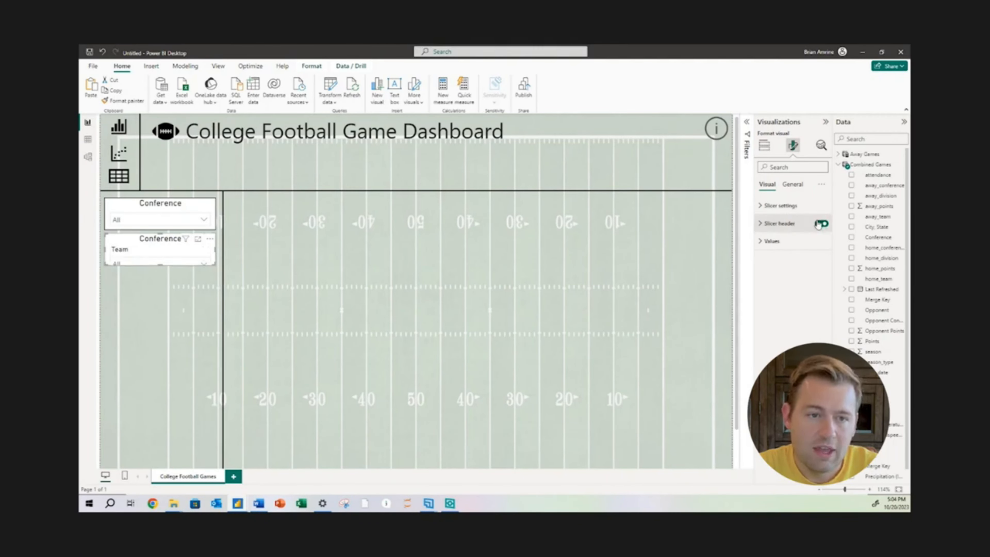
{"action": "left_click", "coordinate": [793, 185]}
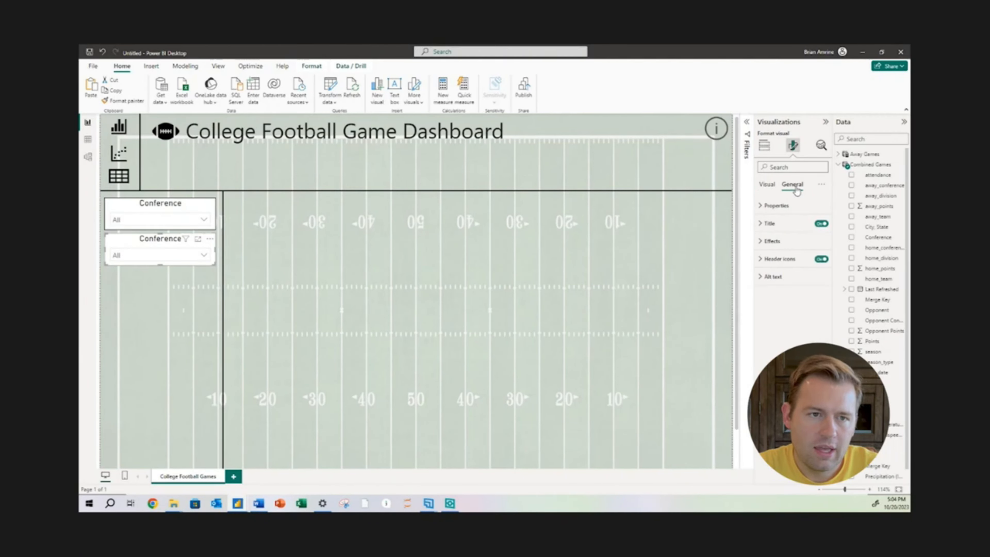
{"action": "left_click", "coordinate": [777, 224]}
{"action": "left_click_drag", "start_coordinate": [793, 266], "coordinate": [737, 268]}
{"action": "type", "text": "Team"}
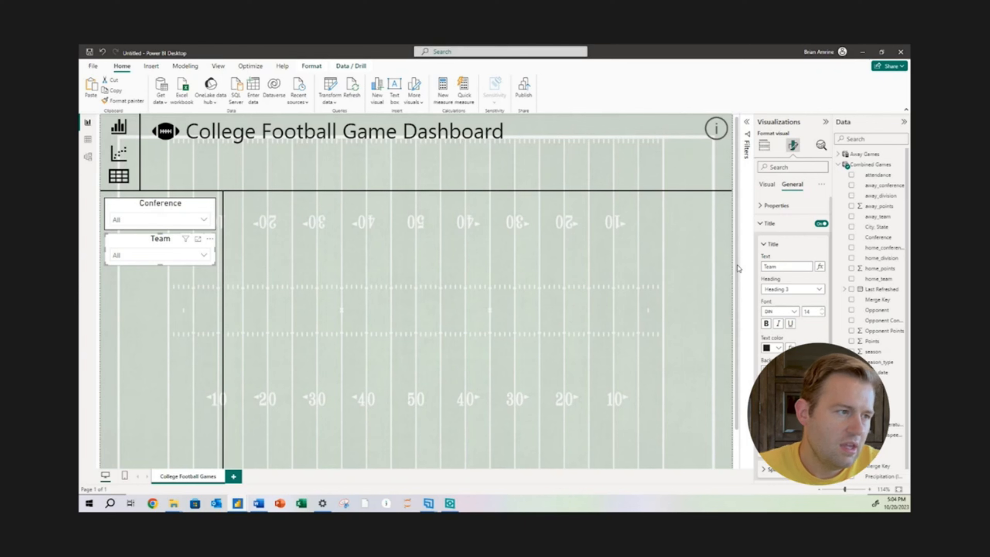
- Filter the Conference slicer to ACC, check which teams the Team slicer lists, and reset Conference to all
{"action": "left_click", "coordinate": [156, 221]}
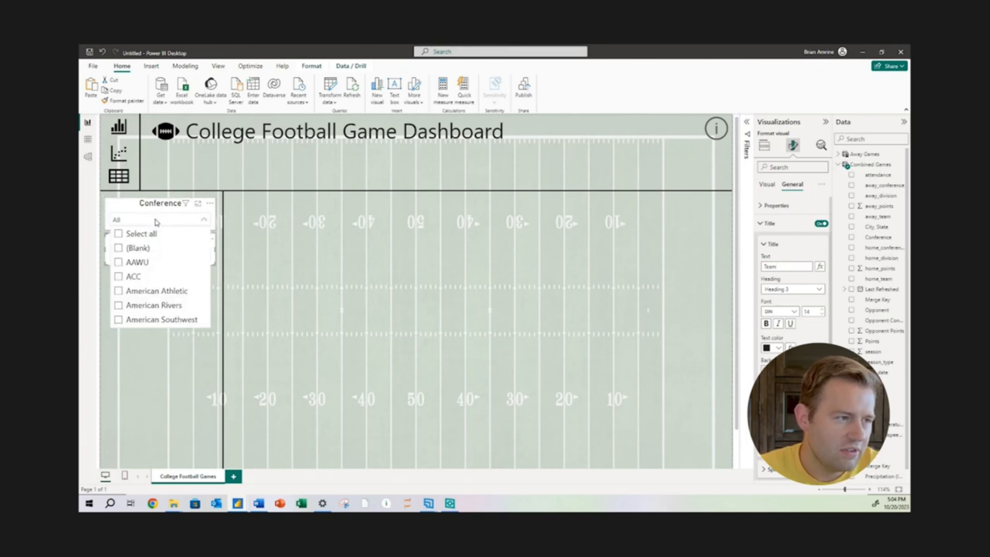
{"action": "left_click", "coordinate": [149, 256]}
{"action": "left_click", "coordinate": [149, 256]}
{"action": "left_click", "coordinate": [150, 221]}
{"action": "left_click", "coordinate": [132, 277]}
{"action": "left_click", "coordinate": [144, 221]}
{"action": "left_click", "coordinate": [142, 254]}
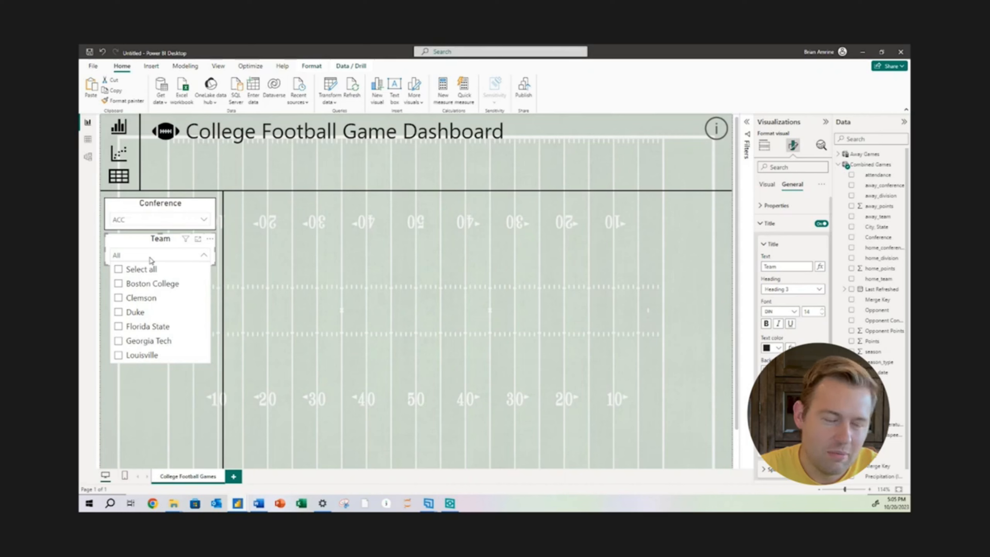
{"action": "left_click", "coordinate": [150, 258]}
{"action": "left_click", "coordinate": [134, 222]}
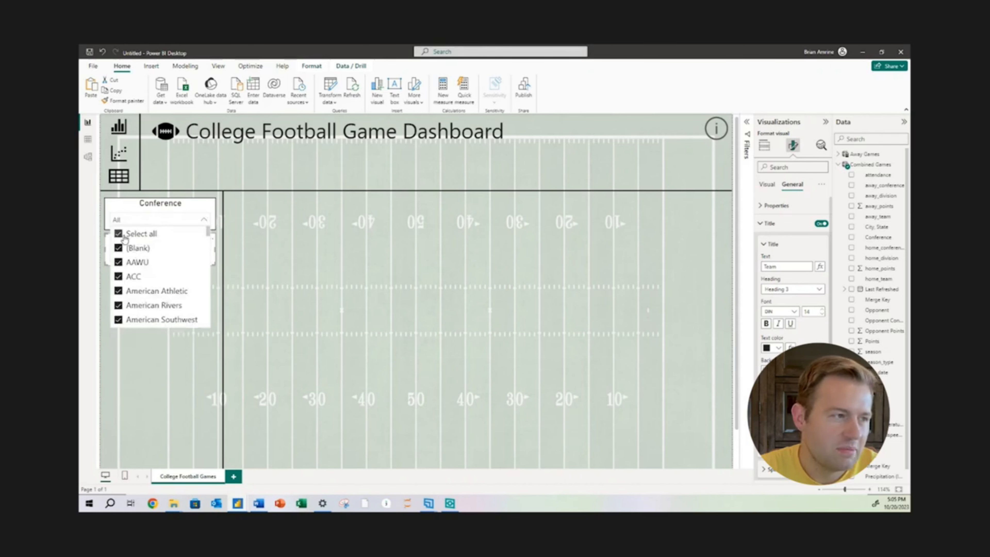
{"action": "left_click", "coordinate": [134, 220]}
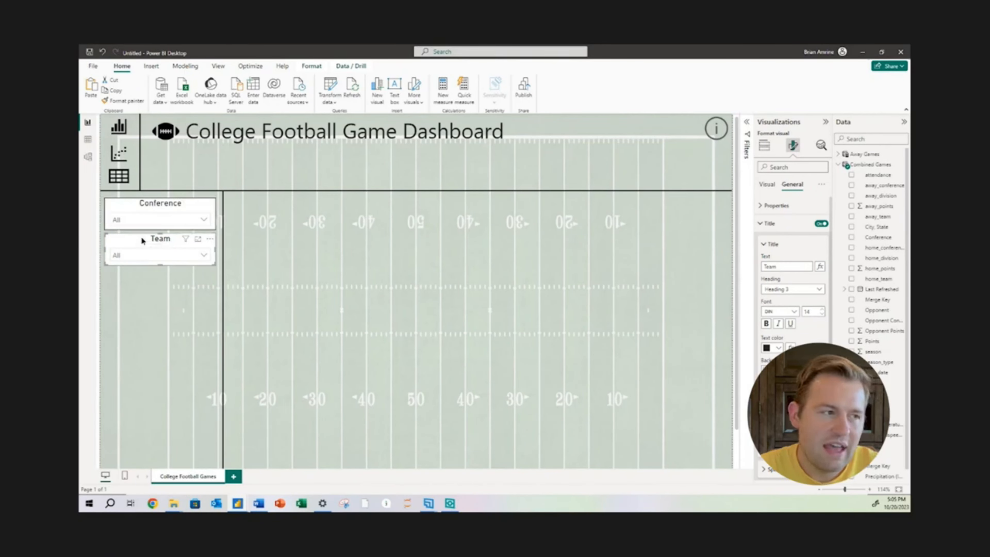
- Move the Conference and Team slicers down together, leaving room for a heading between them and the header line
{"action": "left_click", "coordinate": [146, 210], "text": "ctrl"}
{"action": "left_click_drag", "start_coordinate": [144, 210], "coordinate": [143, 236]}
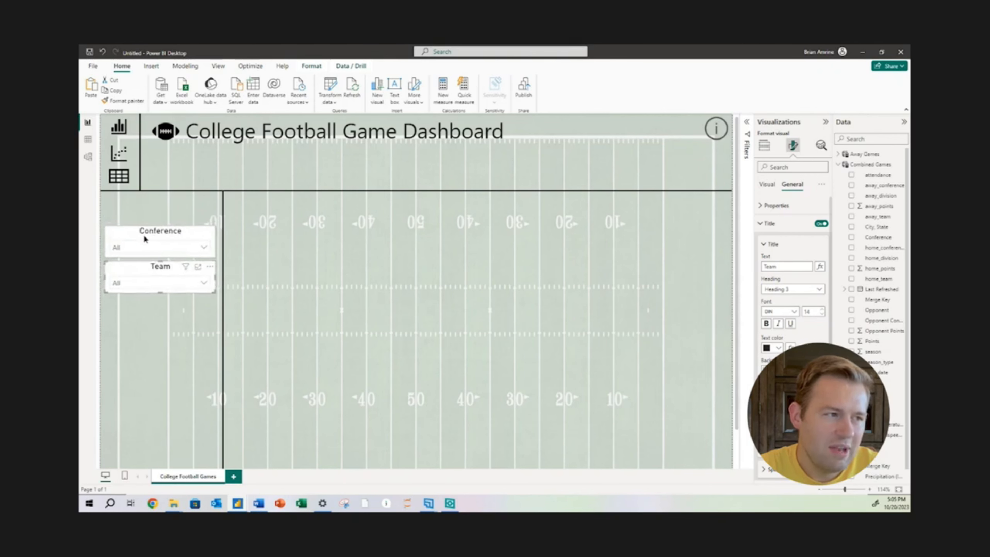
{"action": "left_click", "coordinate": [182, 213]}
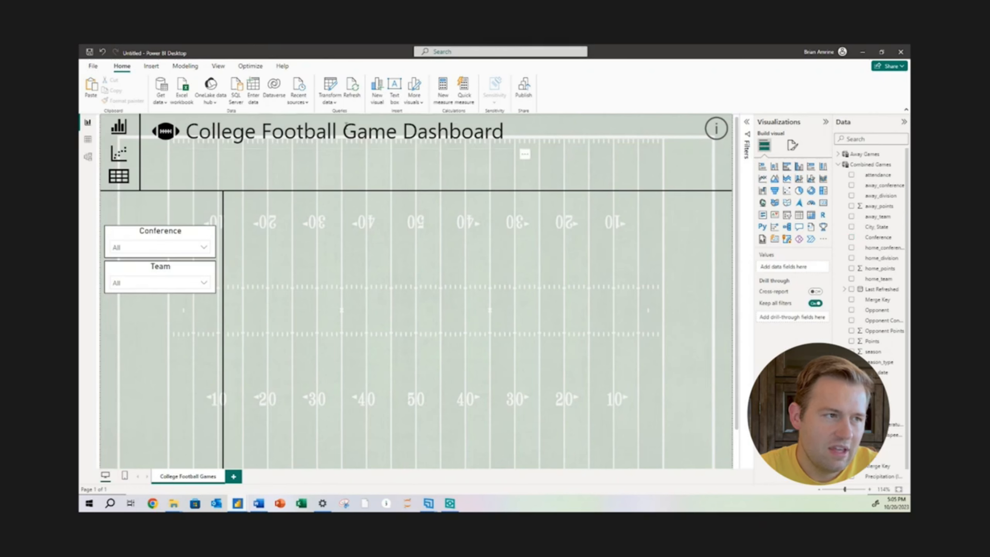
- Duplicate the "College Football Game Dashboard" title text box and place the copy in the open canvas area beside the side column
{"action": "left_click", "coordinate": [152, 67]}
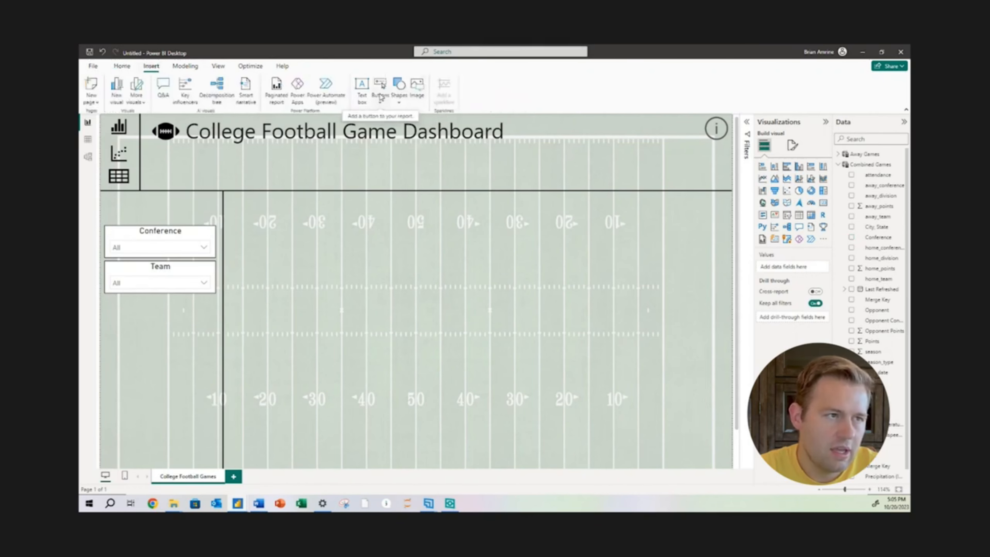
{"action": "left_click", "coordinate": [358, 149]}
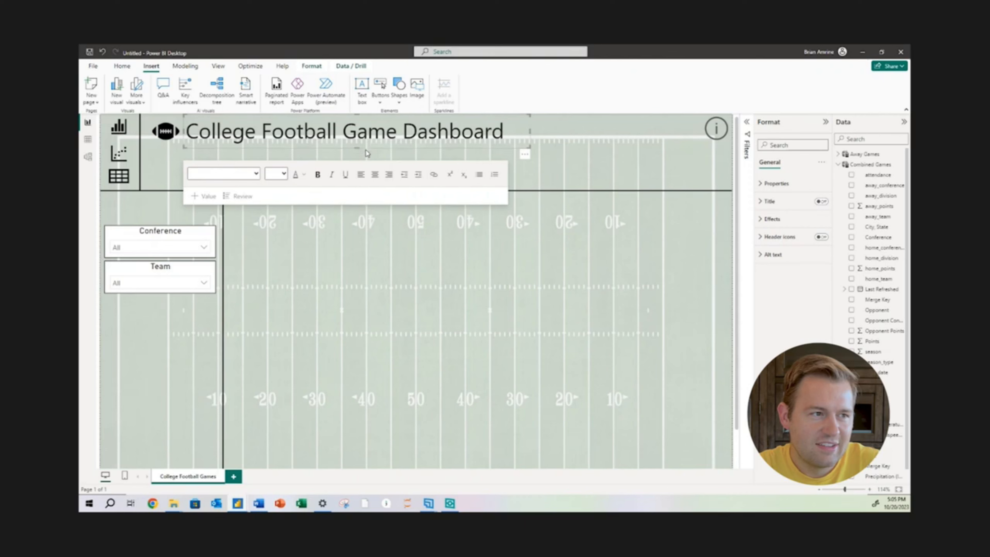
{"action": "left_click", "coordinate": [366, 160]}
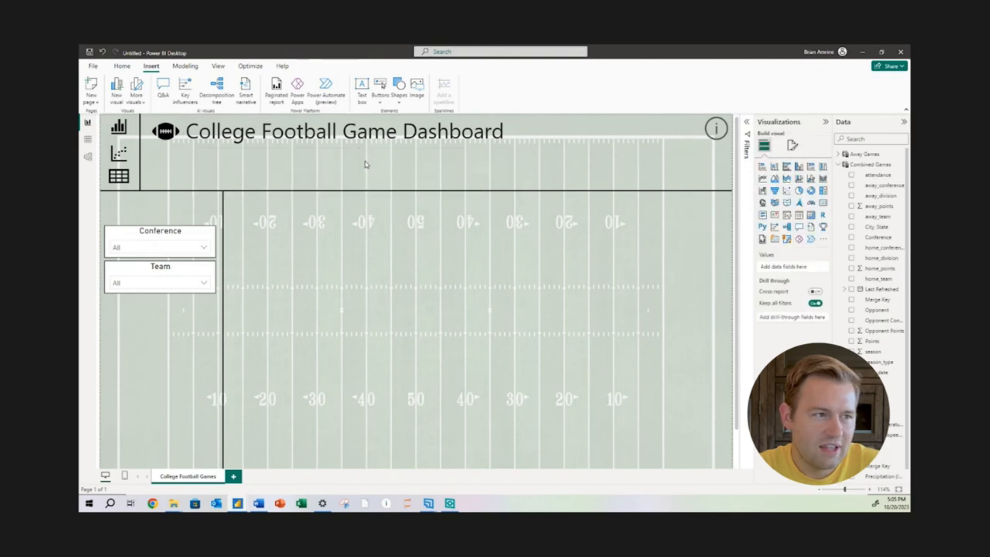
{"action": "key", "text": "ctrl+v"}
{"action": "left_click_drag", "start_coordinate": [393, 157], "coordinate": [502, 277]}
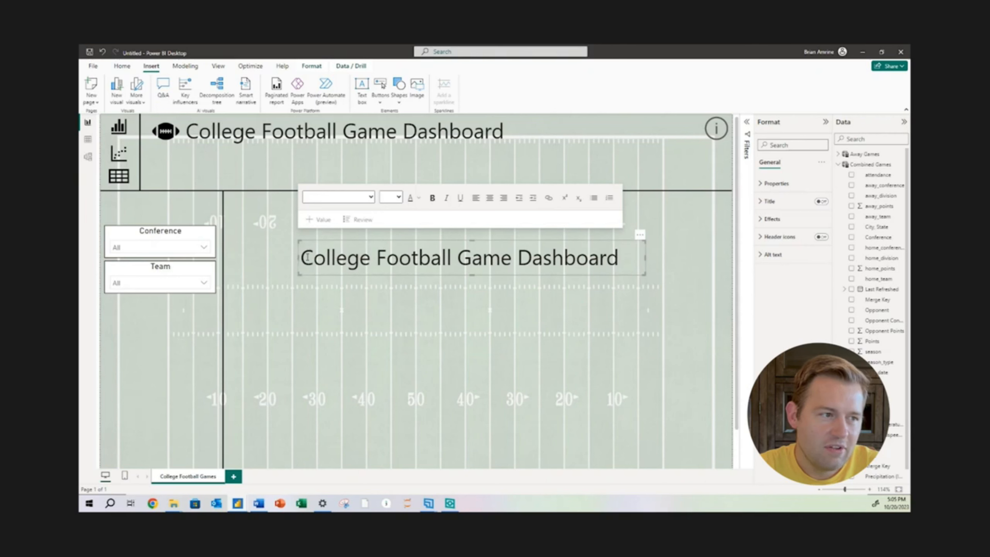
- Set the copied text box's font size to 14 and replace its text with "Select a conference or team"
{"action": "left_click_drag", "start_coordinate": [301, 258], "coordinate": [620, 259]}
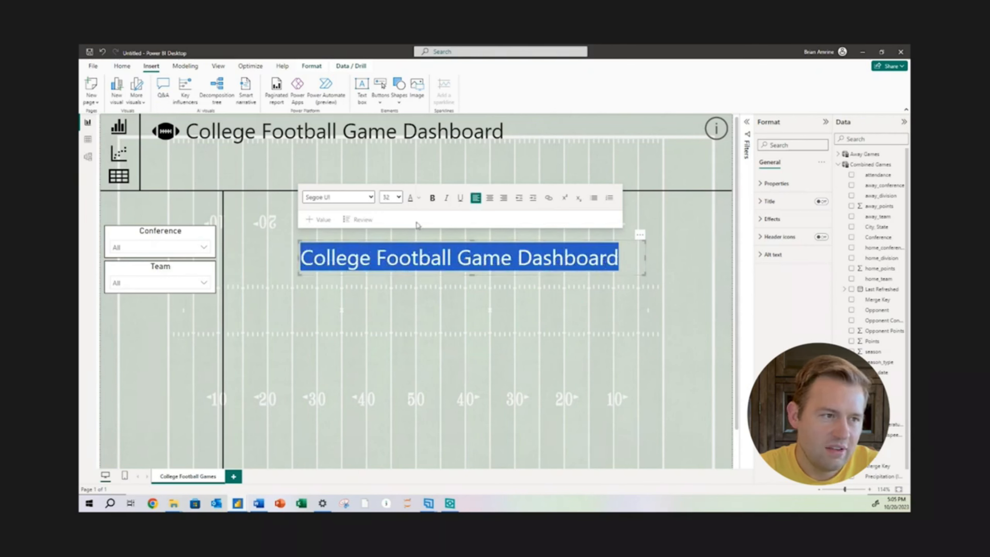
{"action": "left_click", "coordinate": [390, 197]}
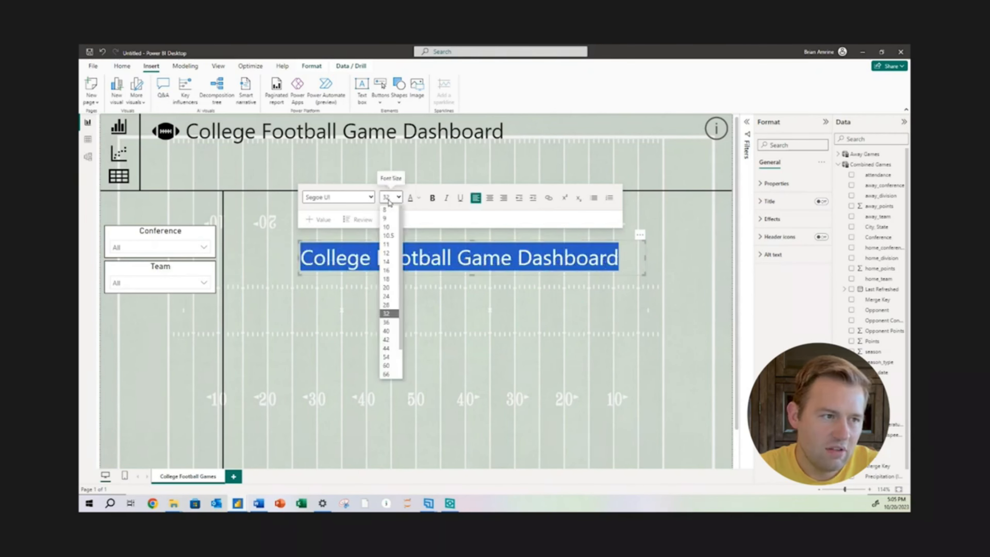
{"action": "left_click", "coordinate": [390, 262]}
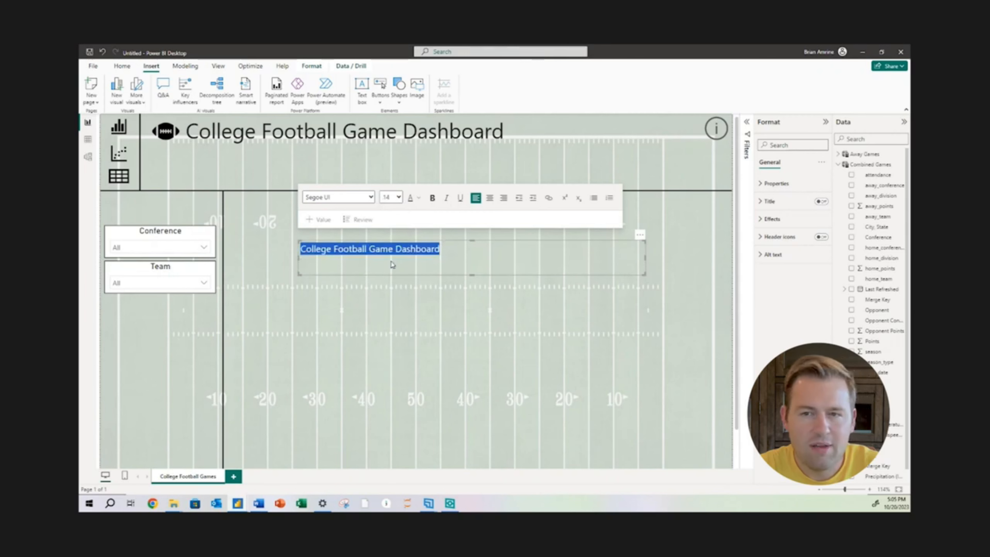
{"action": "type", "text": "Select a conference or team"}
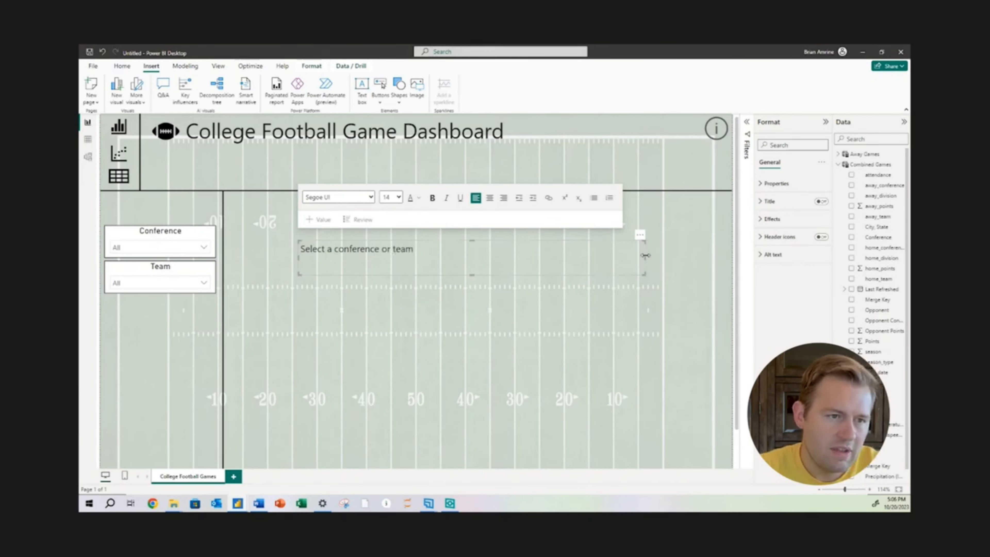
- Narrow the "Select a conference or team" text box to about the width of its text and centre the text
{"action": "left_click_drag", "start_coordinate": [646, 254], "coordinate": [575, 257]}
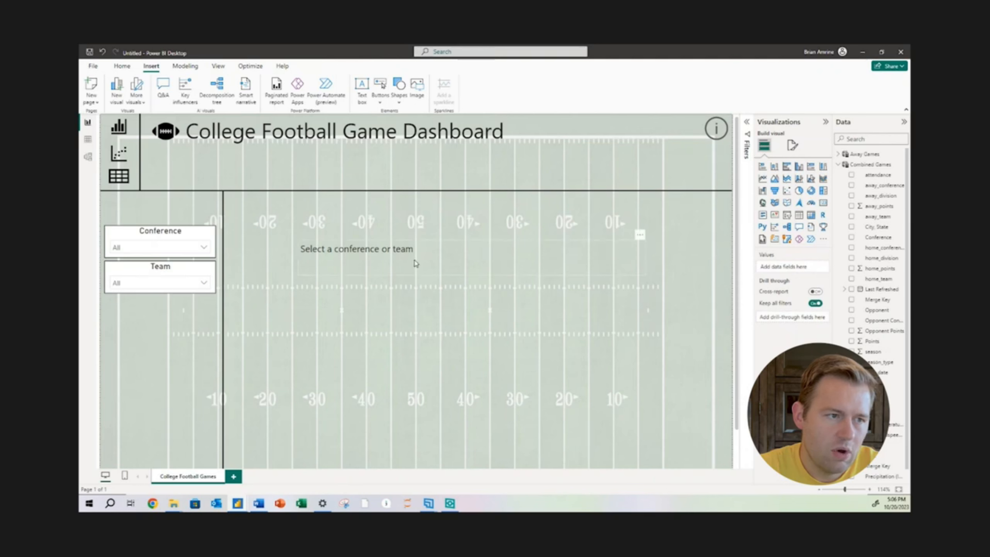
{"action": "left_click", "coordinate": [431, 244]}
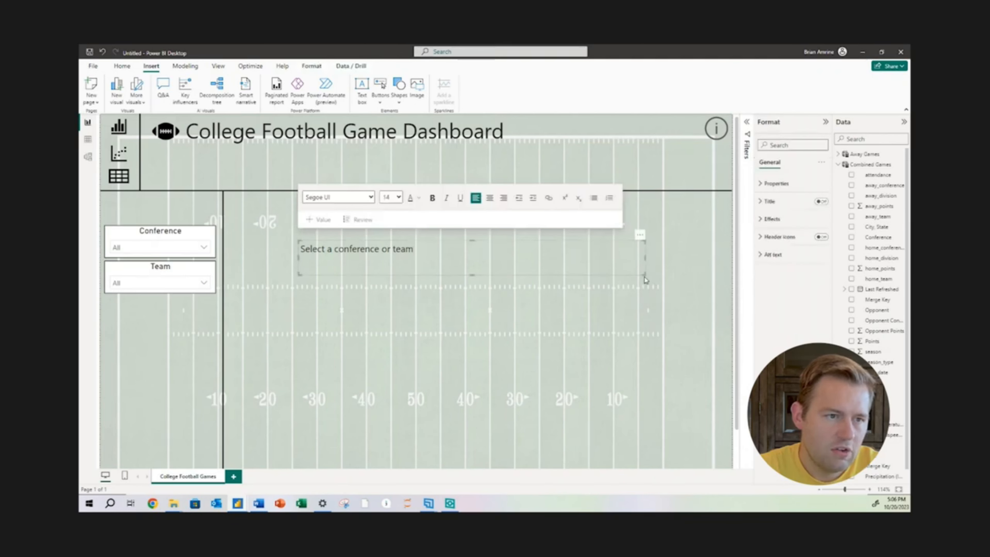
{"action": "left_click_drag", "start_coordinate": [645, 257], "coordinate": [421, 257]}
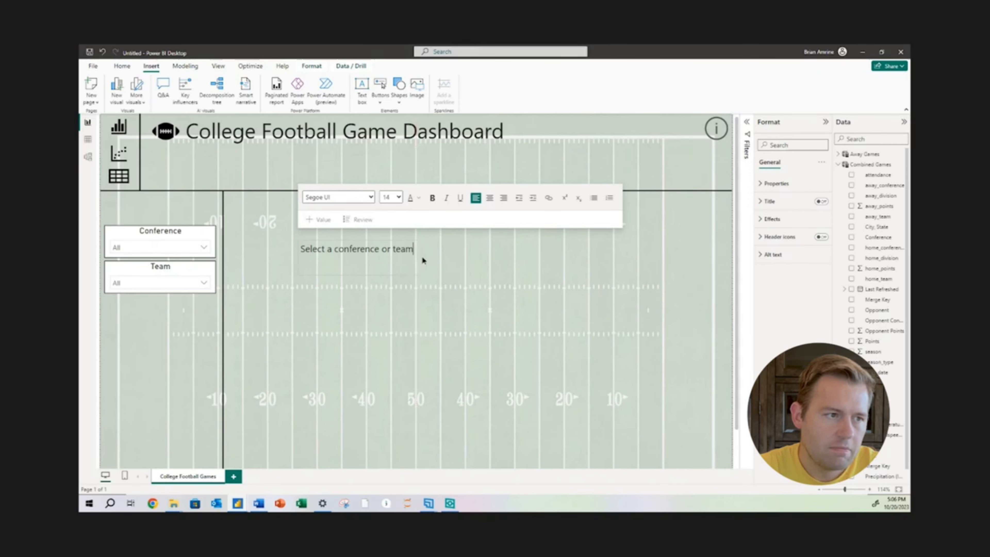
{"action": "left_click", "coordinate": [489, 206]}
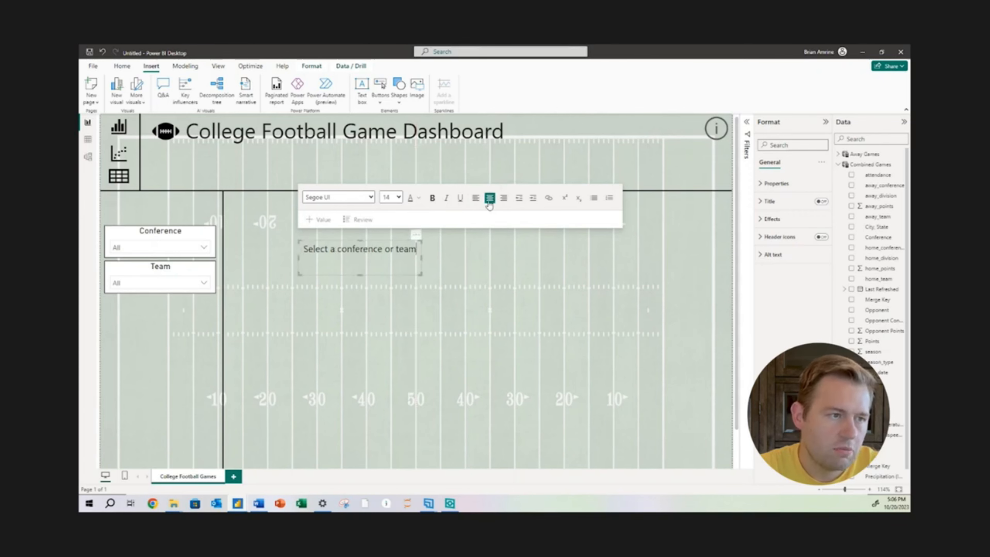
- Make the "Select a conference or team" text bold and set its font size to 12
{"action": "left_click", "coordinate": [433, 199]}
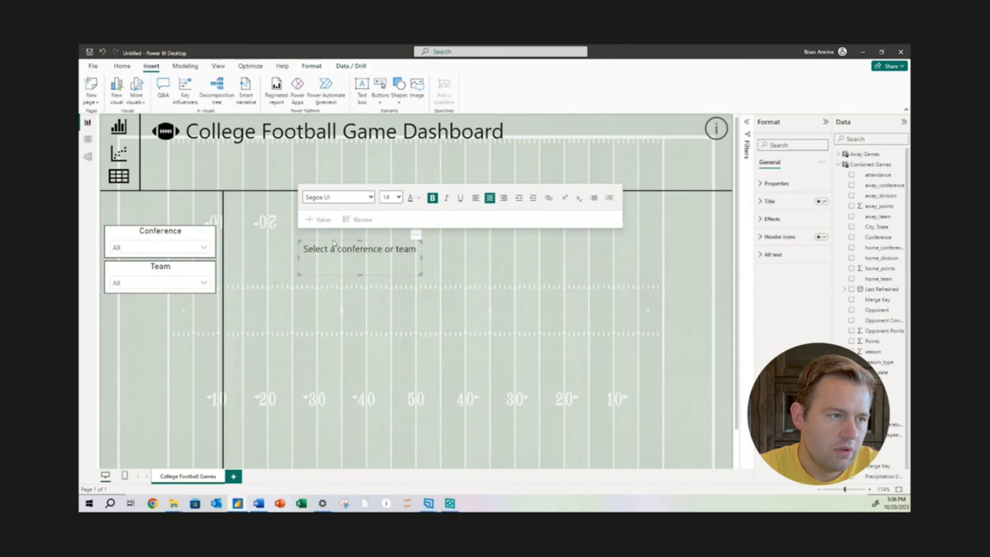
{"action": "left_click_drag", "start_coordinate": [303, 250], "coordinate": [417, 250]}
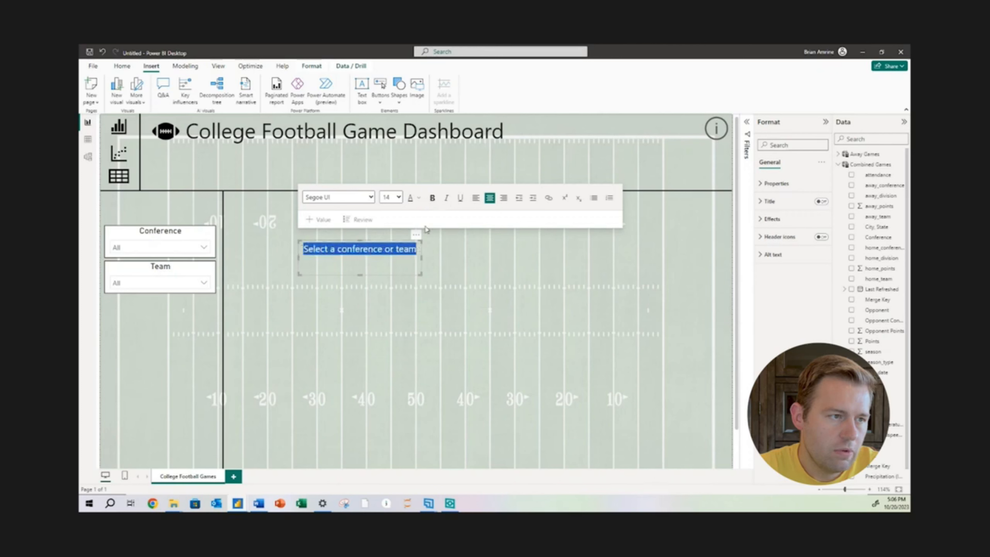
{"action": "left_click", "coordinate": [432, 198]}
{"action": "left_click", "coordinate": [392, 201]}
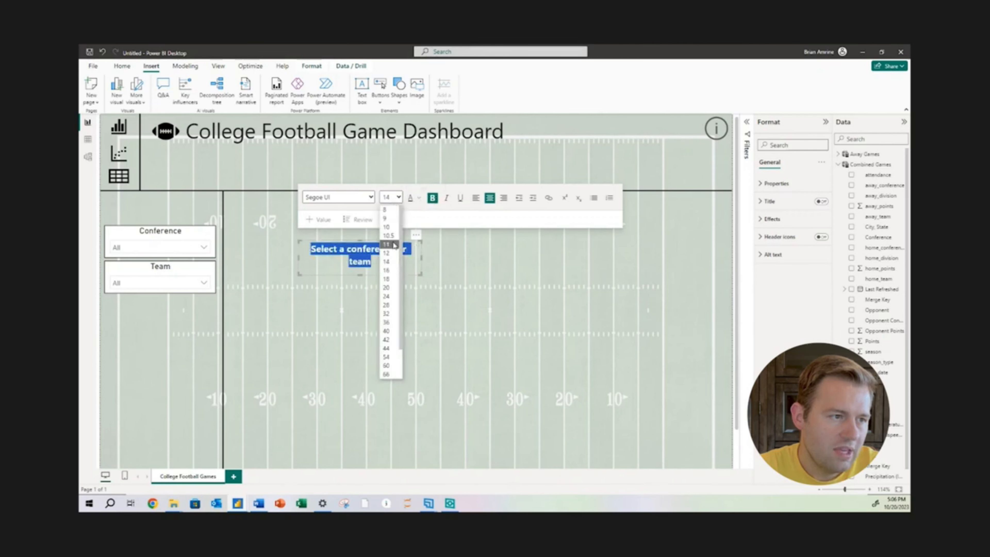
{"action": "left_click", "coordinate": [395, 250]}
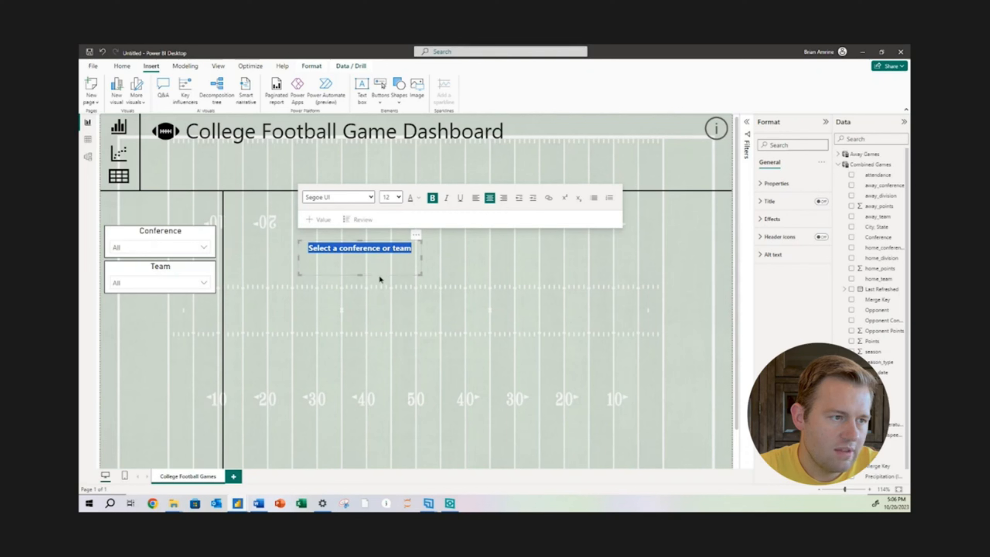
- Place the shortened heading text box at the top of the side column and move the Conference and Team slicers up close beneath it
{"action": "left_click", "coordinate": [379, 276]}
{"action": "left_click", "coordinate": [380, 273]}
{"action": "left_click_drag", "start_coordinate": [381, 277], "coordinate": [180, 230]}
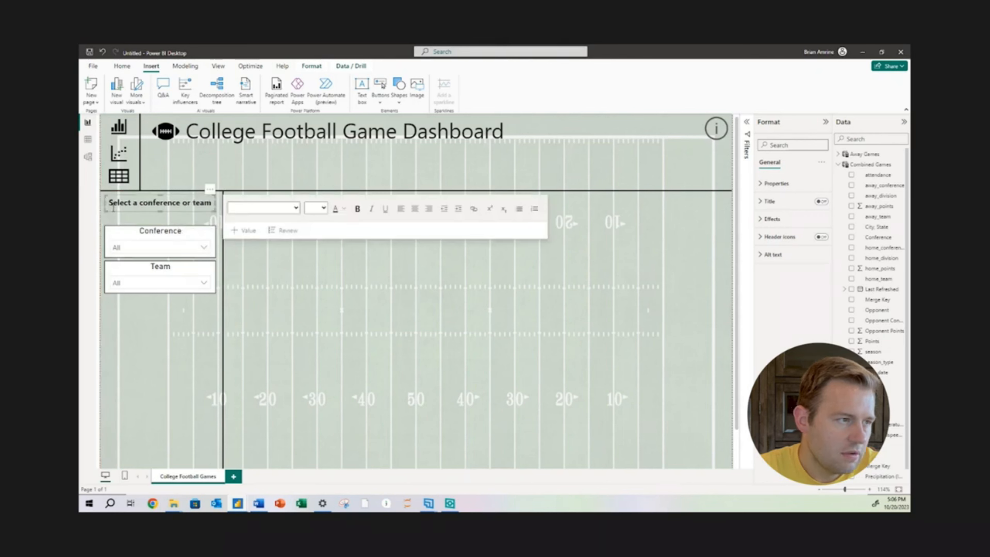
{"action": "left_click", "coordinate": [140, 226]}
{"action": "left_click_drag", "start_coordinate": [142, 231], "coordinate": [146, 217]}
{"action": "left_click_drag", "start_coordinate": [160, 266], "coordinate": [160, 253]}
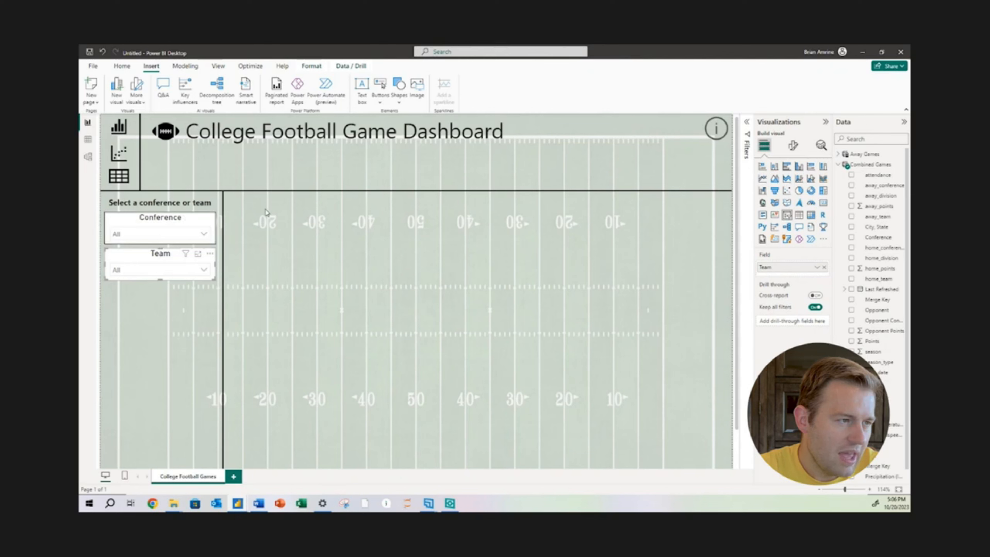
- Duplicate the horizontal header line, place the copy just below the Team slicer, and shorten it to end at the vertical divider
{"action": "left_click", "coordinate": [278, 194]}
{"action": "key", "text": "ctrl+c"}
{"action": "key", "text": "ctrl+v"}
{"action": "left_click_drag", "start_coordinate": [284, 201], "coordinate": [258, 290]}
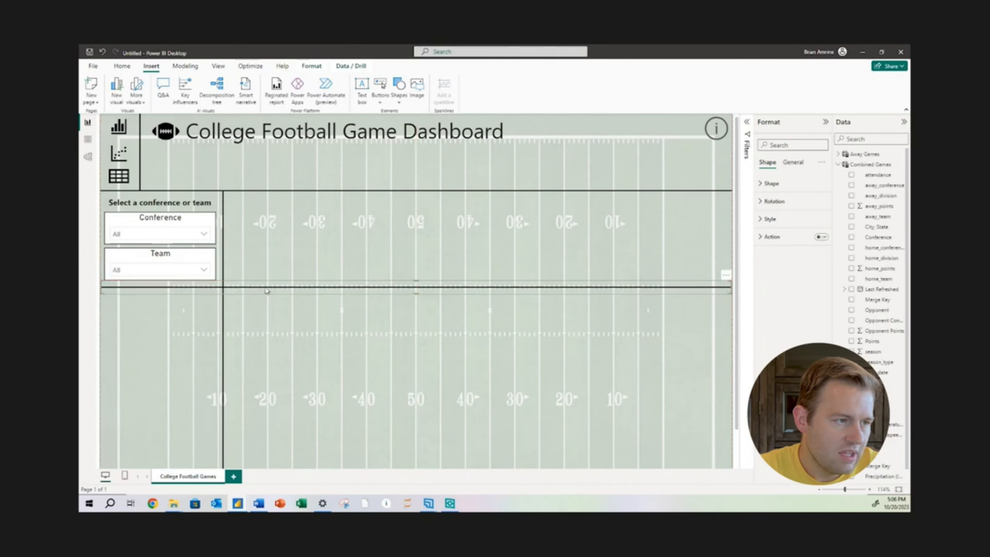
{"action": "left_click_drag", "start_coordinate": [728, 292], "coordinate": [222, 286]}
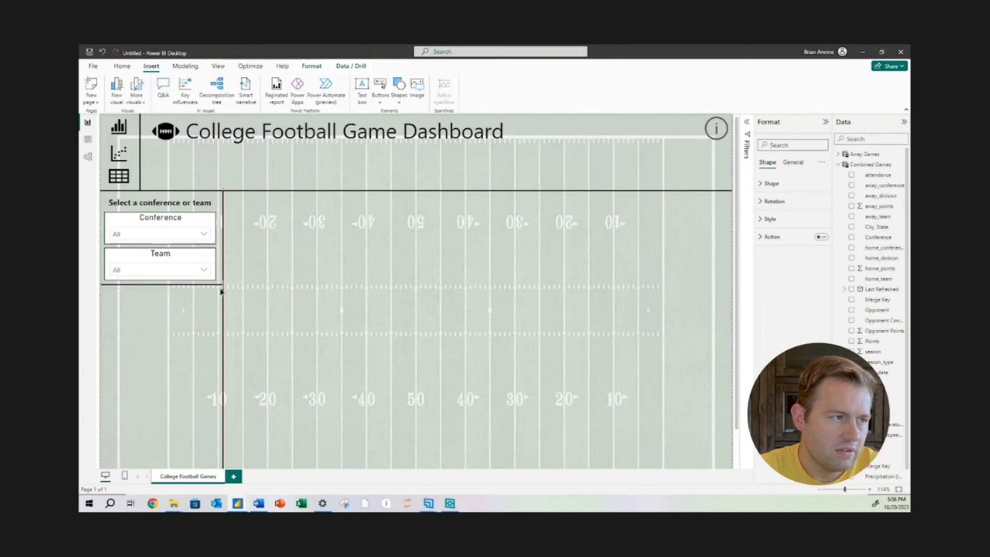
{"action": "left_click", "coordinate": [181, 296]}
{"action": "left_click", "coordinate": [160, 225]}
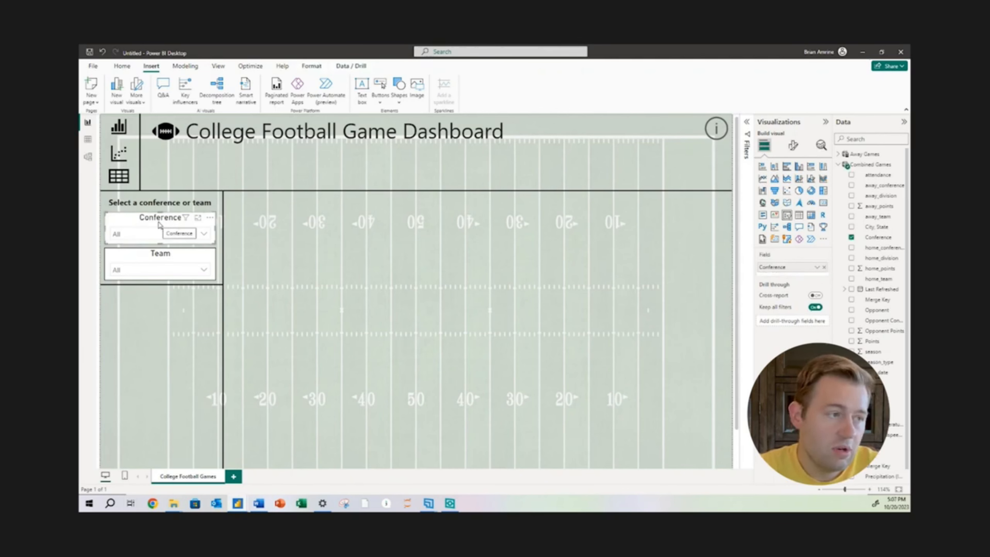
- Duplicate the Conference and Team slicers and stack the copies just below the divider line in the side column
{"action": "left_click_drag", "start_coordinate": [159, 225], "coordinate": [155, 297]}
{"action": "left_click", "coordinate": [159, 258]}
{"action": "left_click_drag", "start_coordinate": [159, 258], "coordinate": [156, 332]}
- Change the copied Conference slicer's field to Opponent Conference and set its title to "Opponent Conference"
{"action": "left_click", "coordinate": [167, 298]}
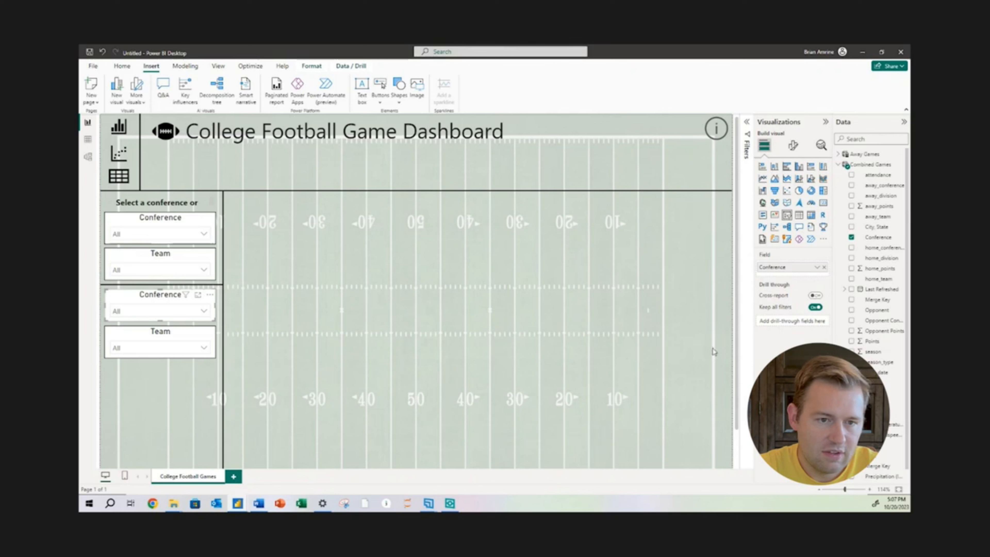
{"action": "left_click_drag", "start_coordinate": [878, 326], "coordinate": [825, 271]}
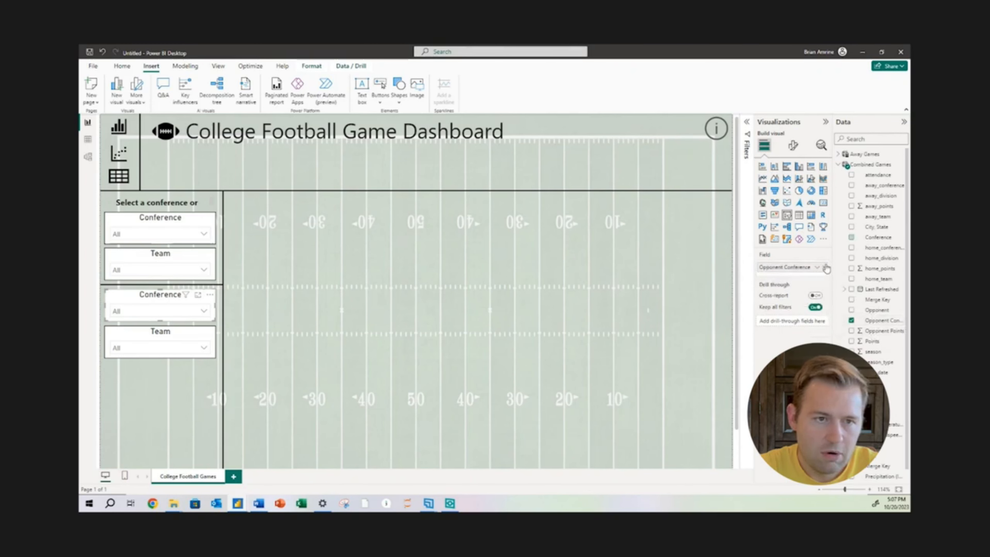
{"action": "left_click", "coordinate": [793, 147]}
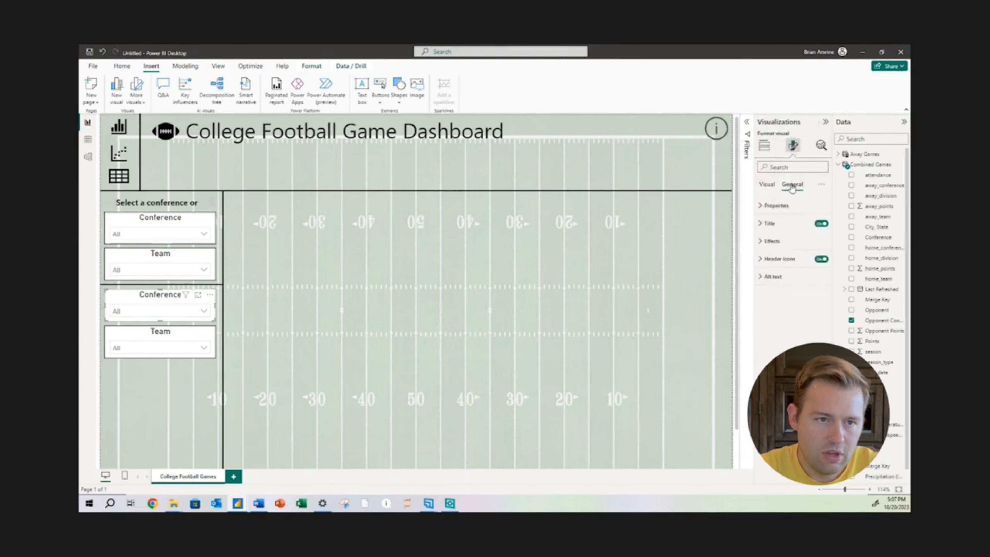
{"action": "left_click", "coordinate": [785, 229]}
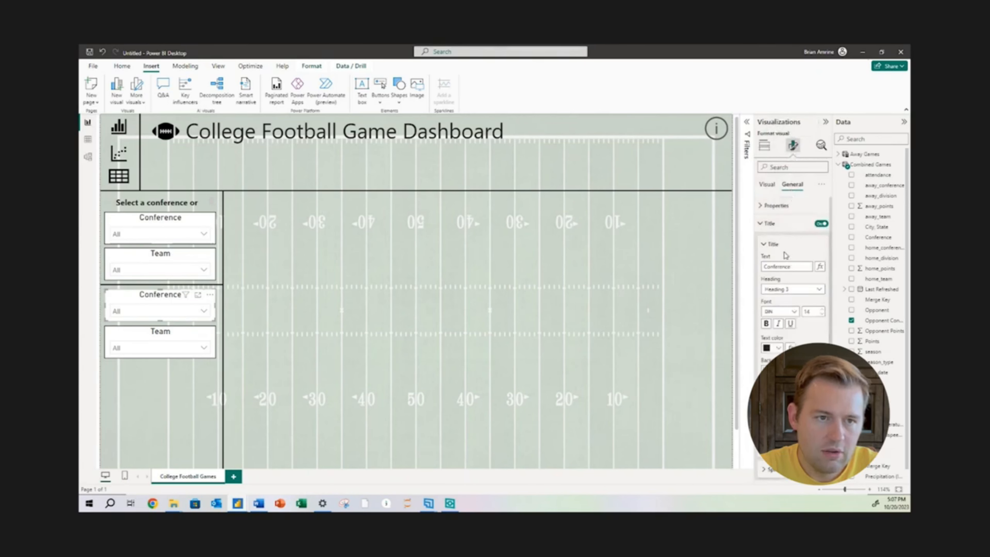
{"action": "left_click", "coordinate": [763, 267]}
{"action": "type", "text": "Opponent"}
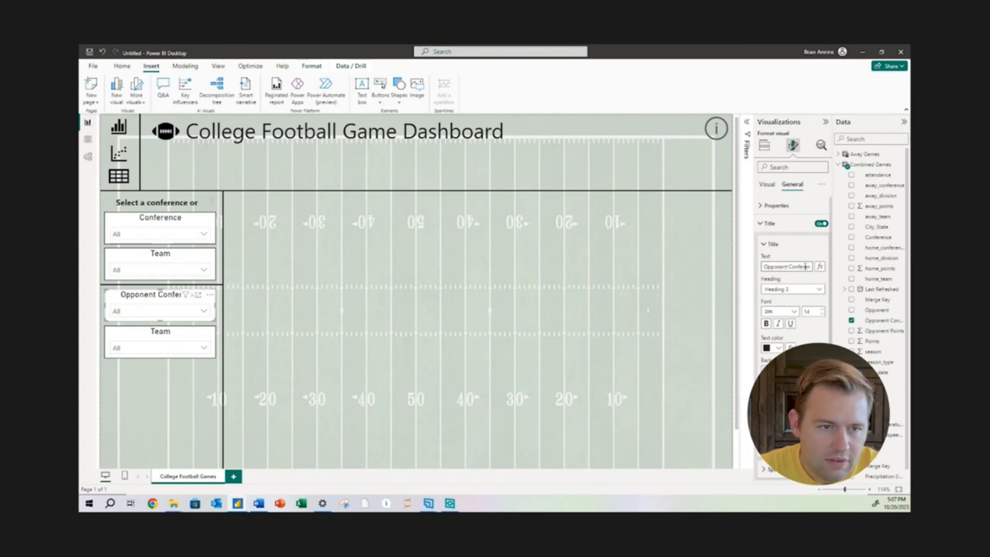
- Replace the Team field of the copied Team slicer with the Opponent field from Combined Games
{"action": "left_click", "coordinate": [169, 335]}
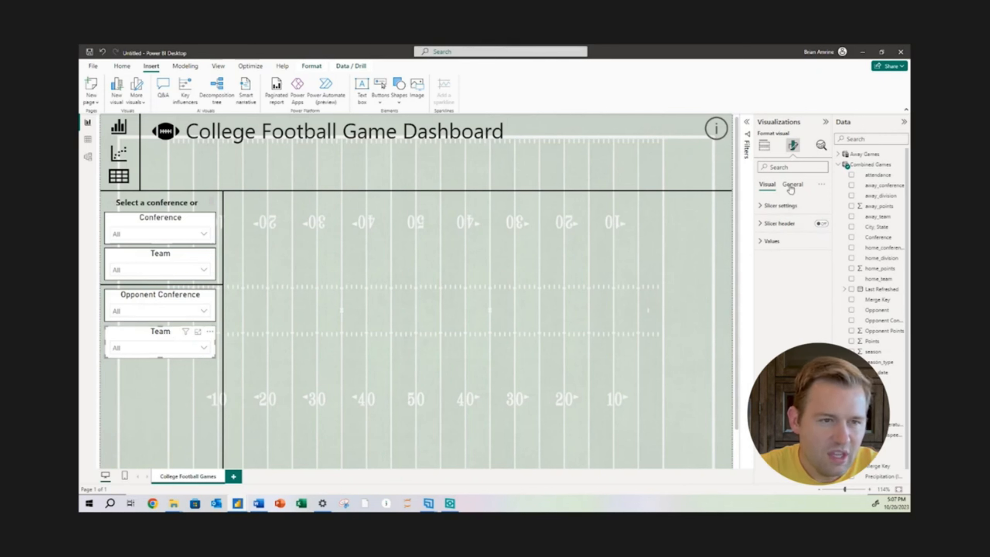
{"action": "left_click", "coordinate": [768, 152]}
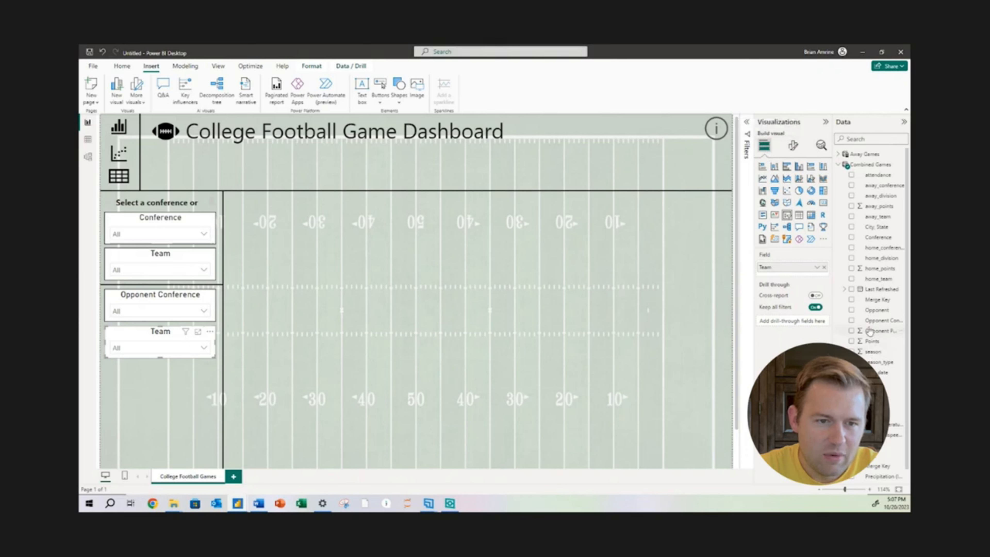
{"action": "left_click_drag", "start_coordinate": [873, 309], "coordinate": [795, 278]}
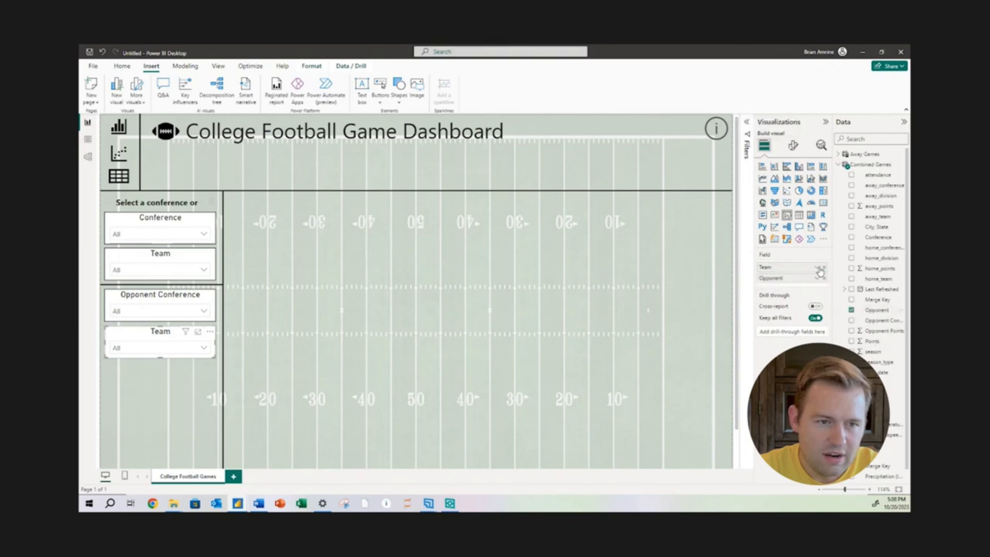
{"action": "left_click", "coordinate": [825, 268]}
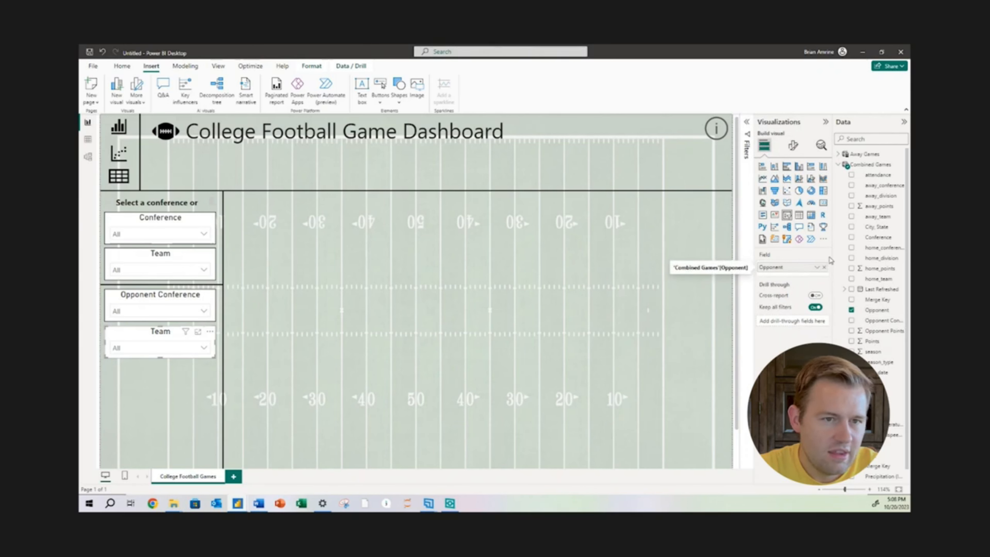
- Set the title of the slicer below Opponent Conference to "Opponent"
{"action": "left_click", "coordinate": [795, 147]}
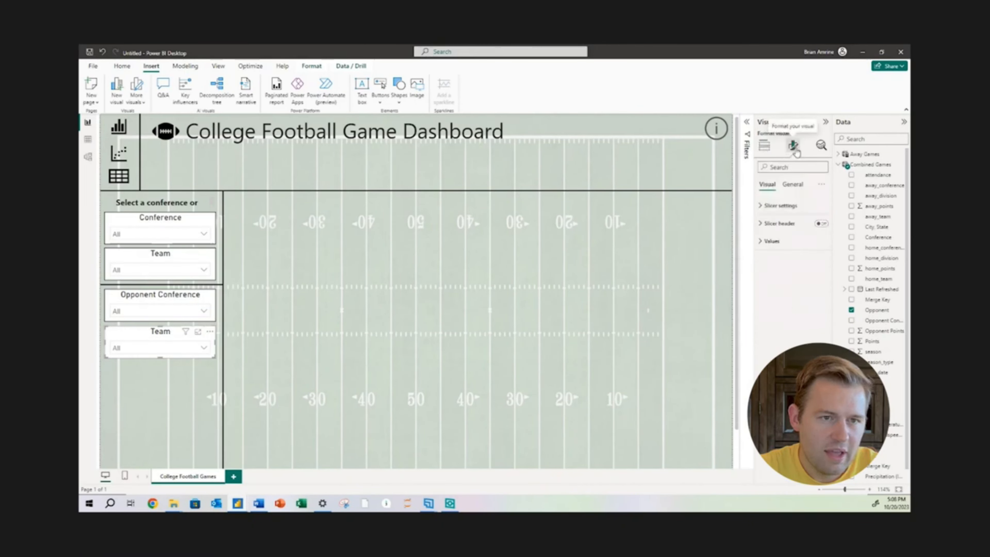
{"action": "left_click", "coordinate": [792, 184]}
{"action": "left_click", "coordinate": [769, 224]}
{"action": "double_click", "coordinate": [769, 267]}
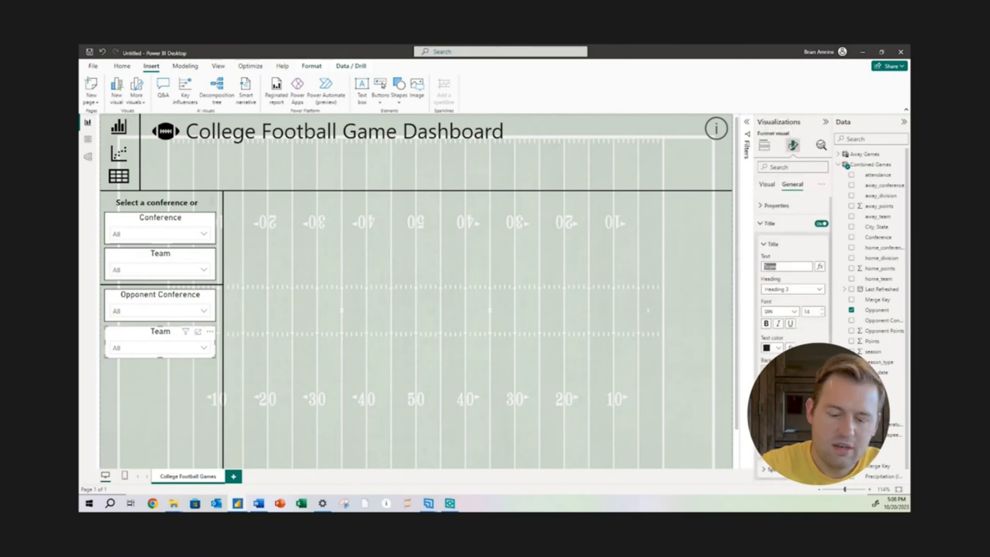
{"action": "type", "text": "Oppo"}
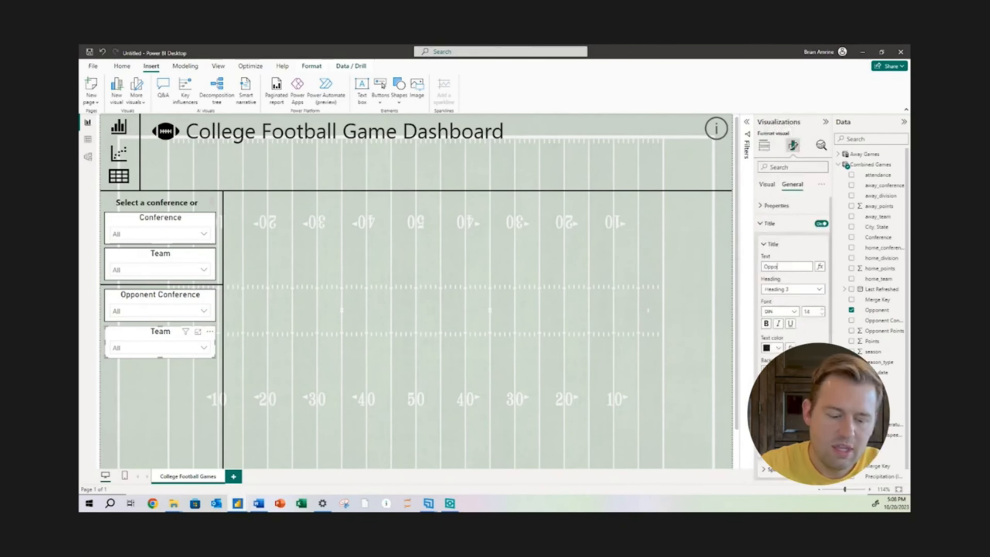
{"action": "type", "text": "nent"}
{"action": "key", "text": "Return"}
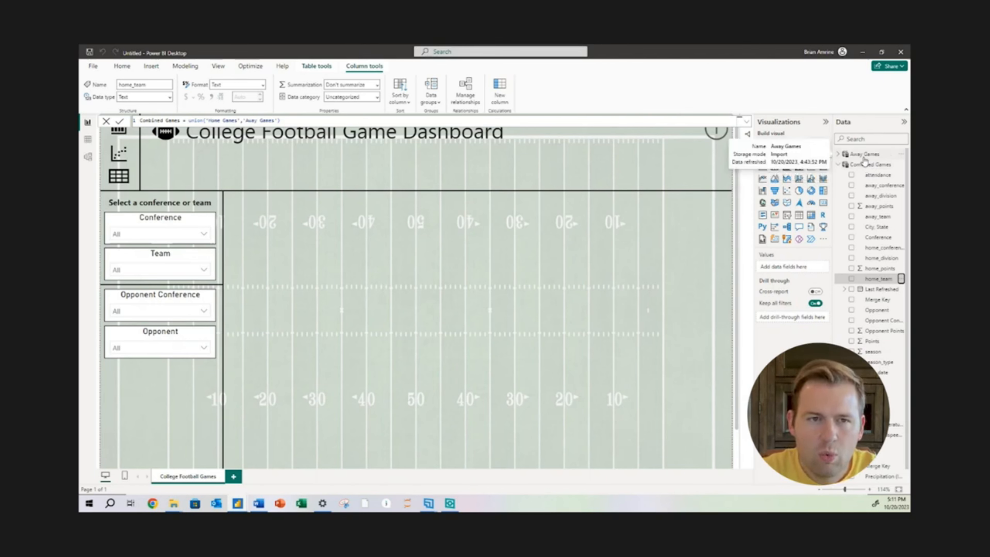
- Add a calculated column to the Away Games table with the formula Home or Away = "Away"
{"action": "left_click", "coordinate": [837, 155]}
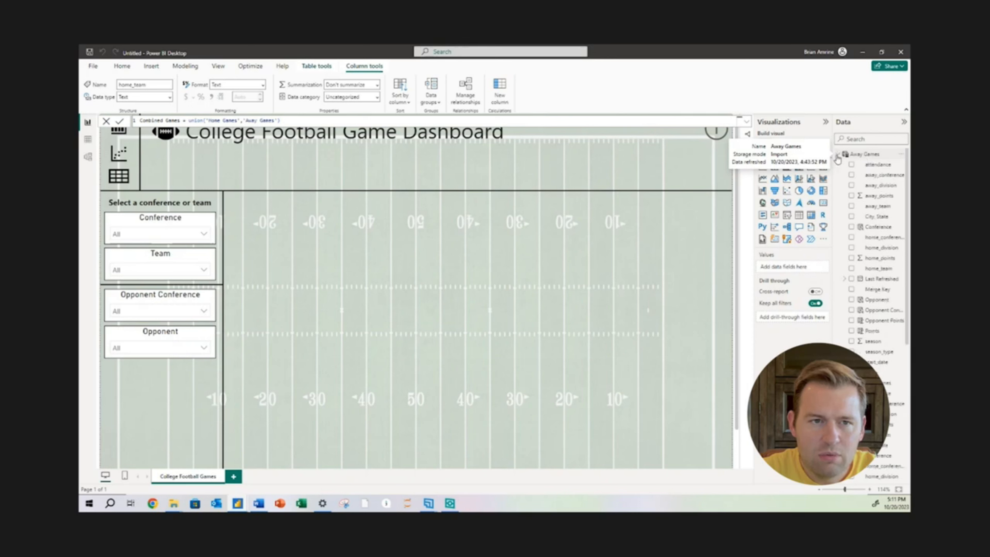
{"action": "left_click", "coordinate": [901, 154]}
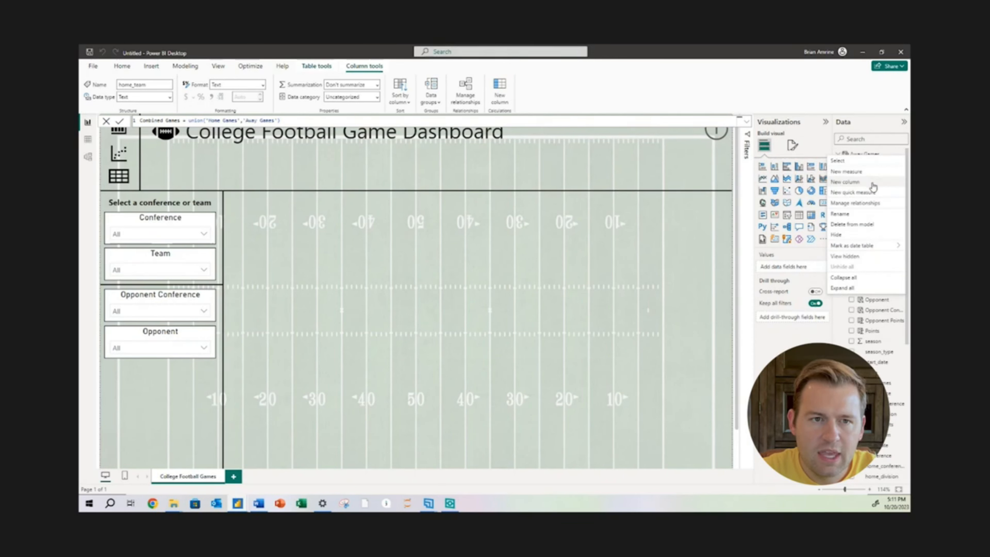
{"action": "key", "text": "Escape"}
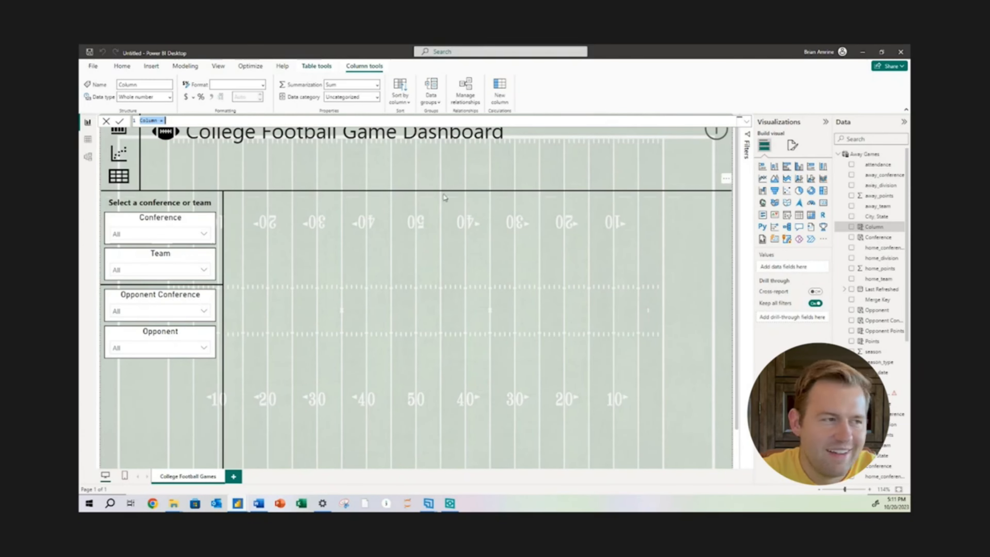
{"action": "type", "text": "Home or Away"}
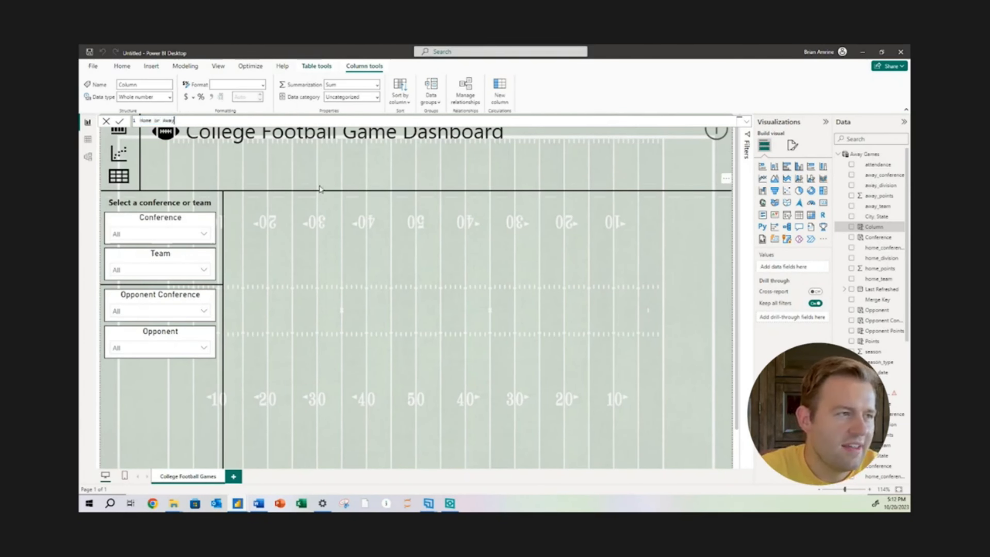
{"action": "type", "text": " = \"Away"}
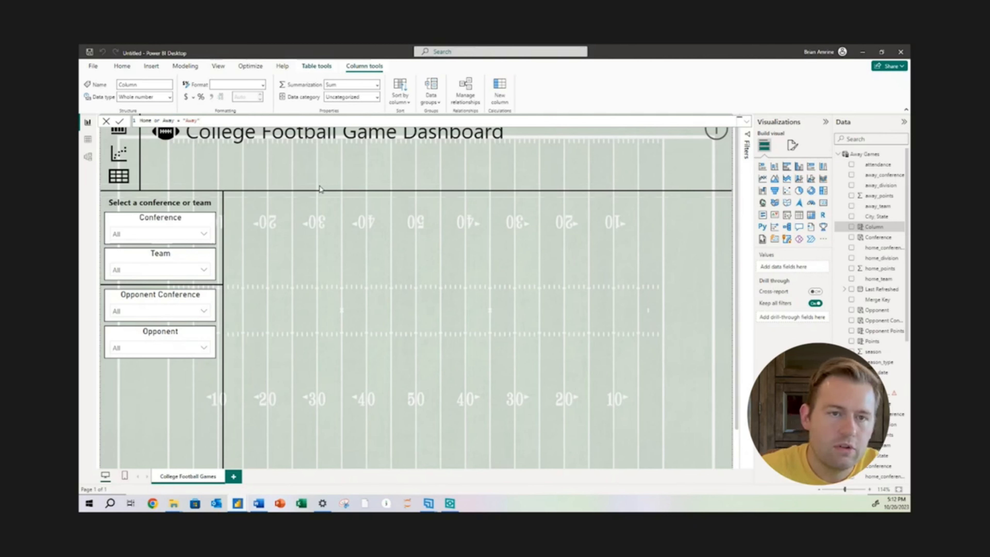
{"action": "key", "text": "Return"}
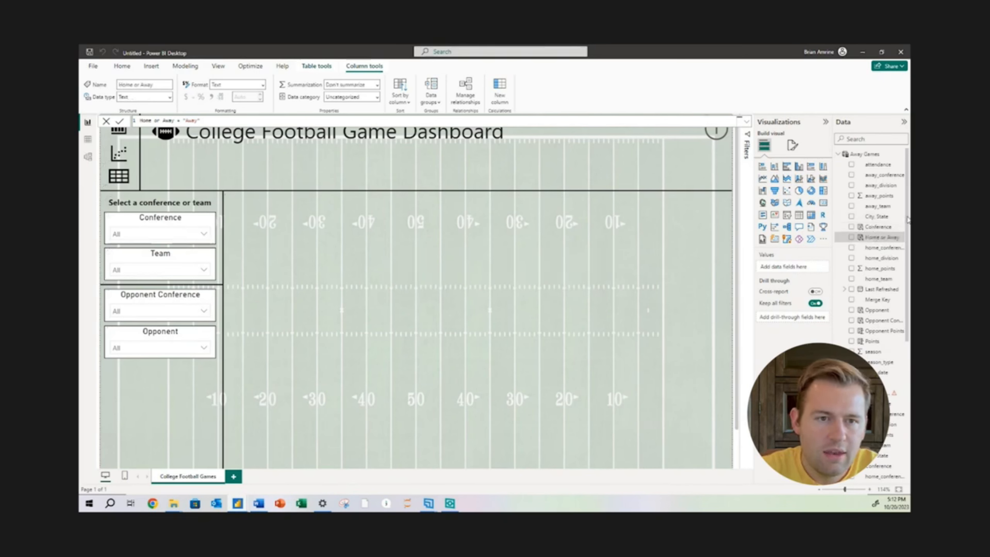
- Add a calculated column to the Home Games table with the formula Home or Away = "Home"
{"action": "scroll", "coordinate": [907, 220], "scroll_direction": "down", "scroll_amount": 6}
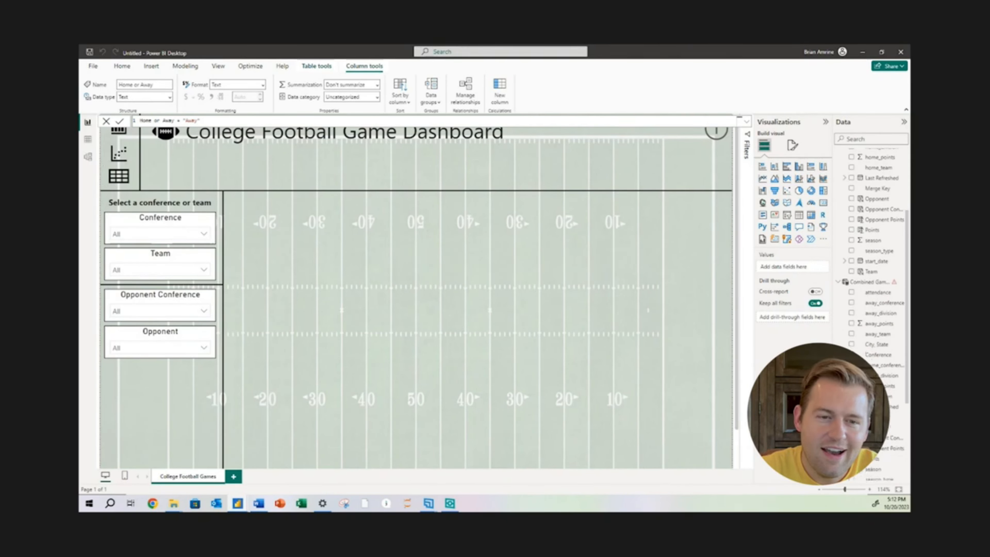
{"action": "scroll", "coordinate": [883, 257], "scroll_direction": "up", "scroll_amount": 3}
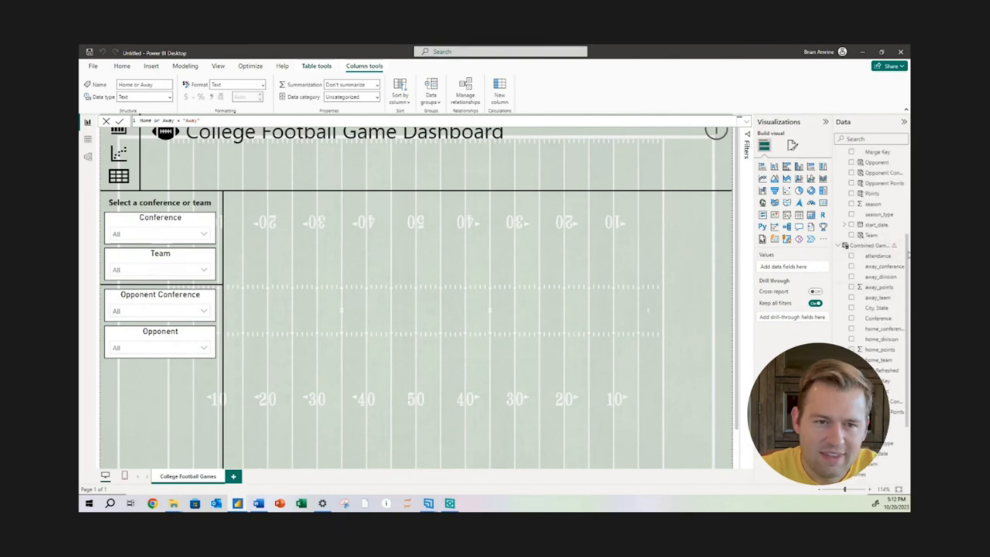
{"action": "left_click_drag", "start_coordinate": [909, 257], "coordinate": [908, 312]}
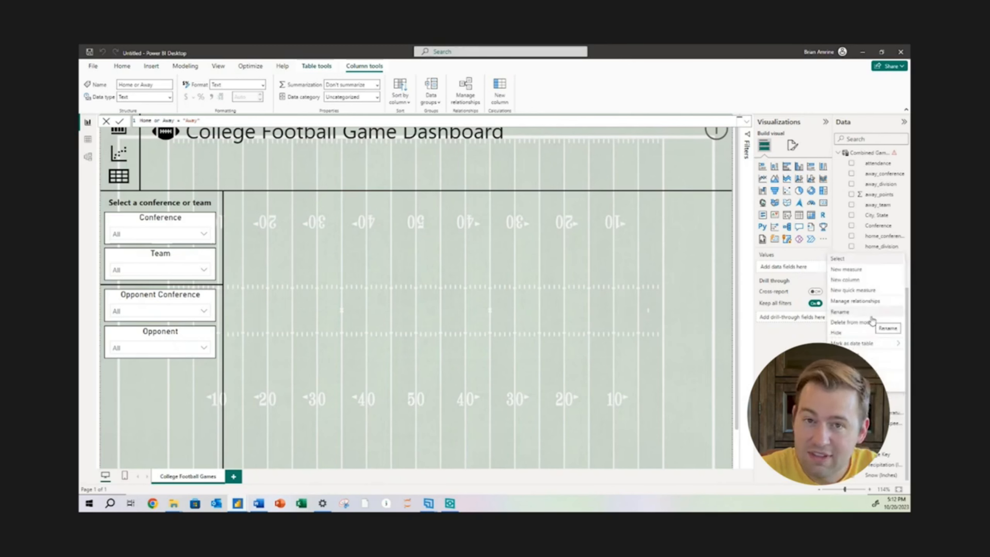
{"action": "left_click", "coordinate": [867, 283]}
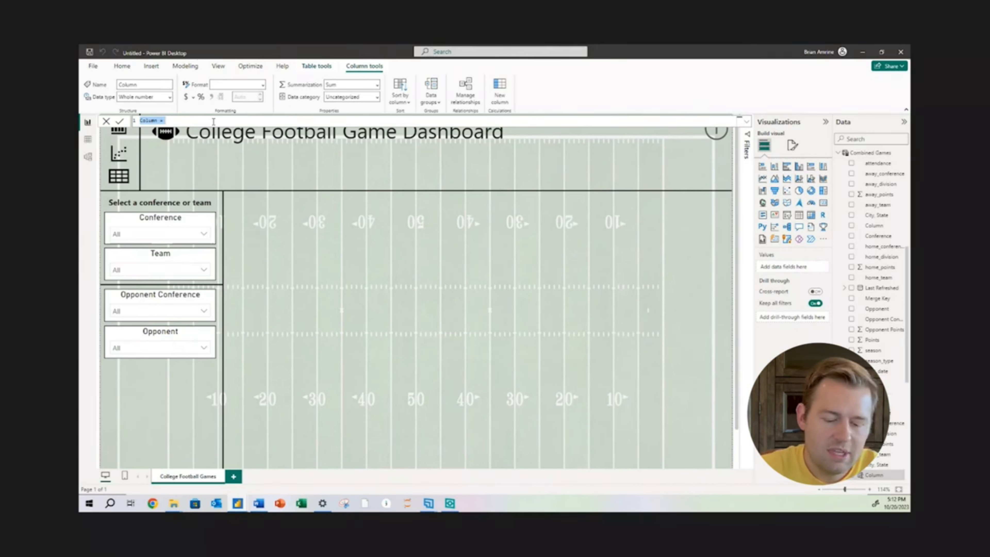
{"action": "type", "text": "Home "}
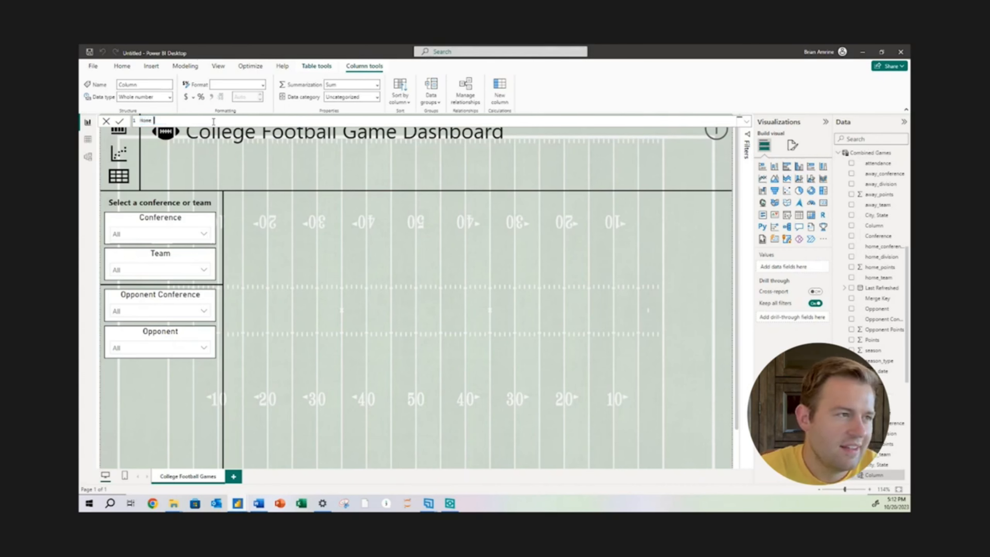
{"action": "type", "text": "or Away ="}
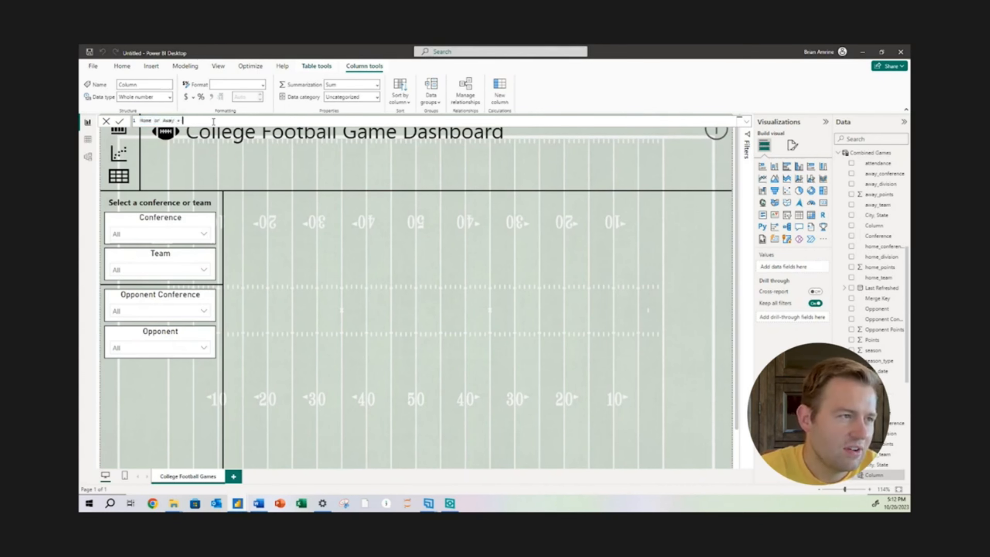
{"action": "type", "text": " Home"}
{"action": "key", "text": "BackSpace"}
{"action": "key", "text": "BackSpace"}
{"action": "key", "text": "BackSpace"}
{"action": "key", "text": "BackSpace"}
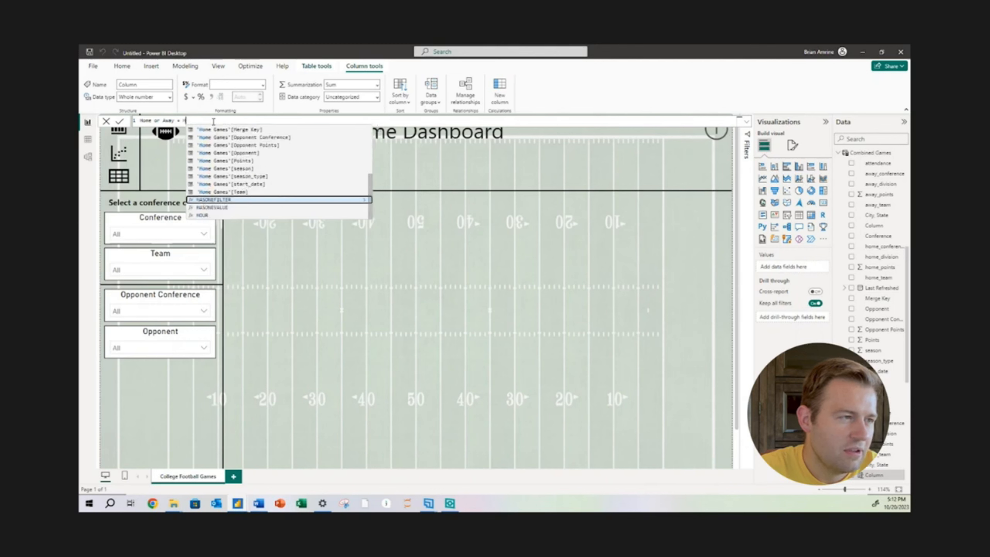
{"action": "type", "text": "\"Hom"}
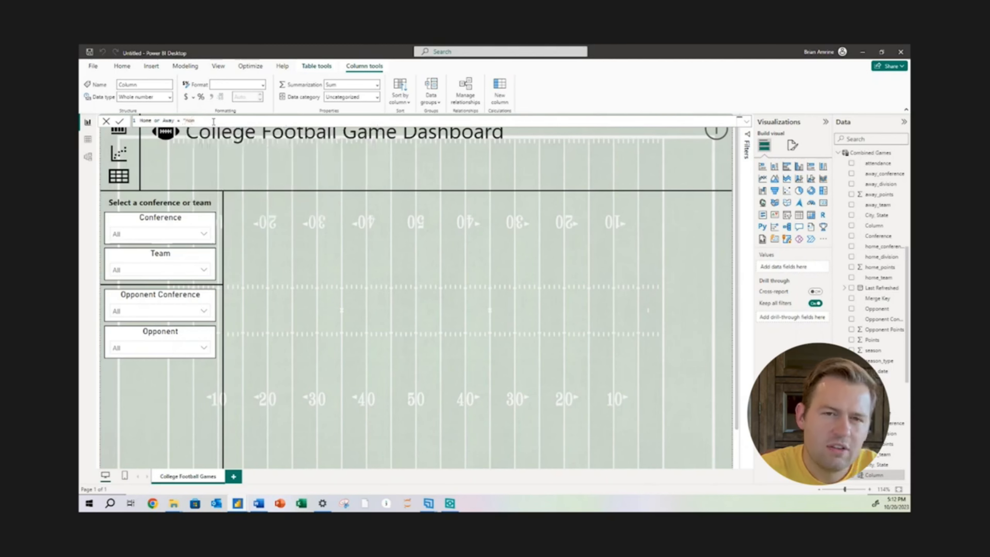
{"action": "type", "text": "e\""}
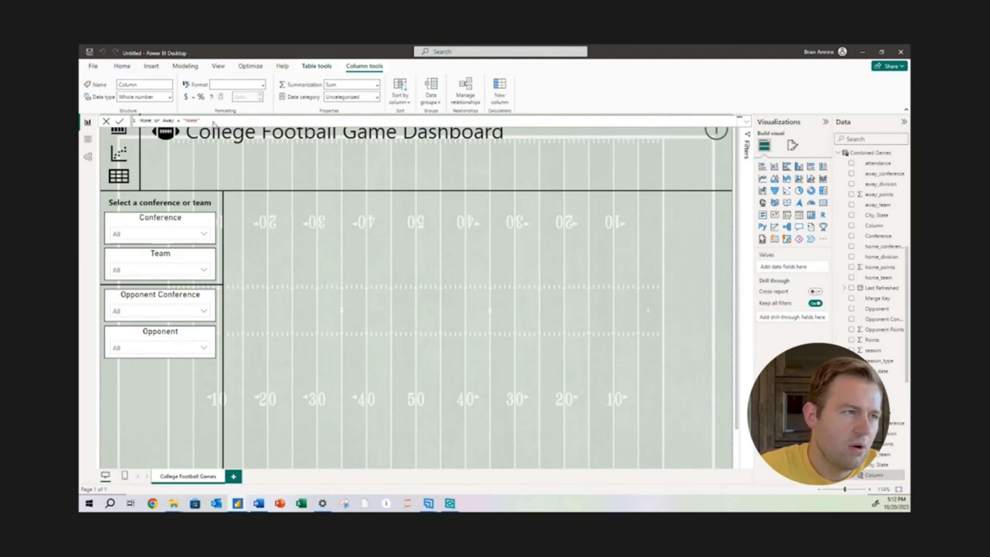
{"action": "key", "text": "Return"}
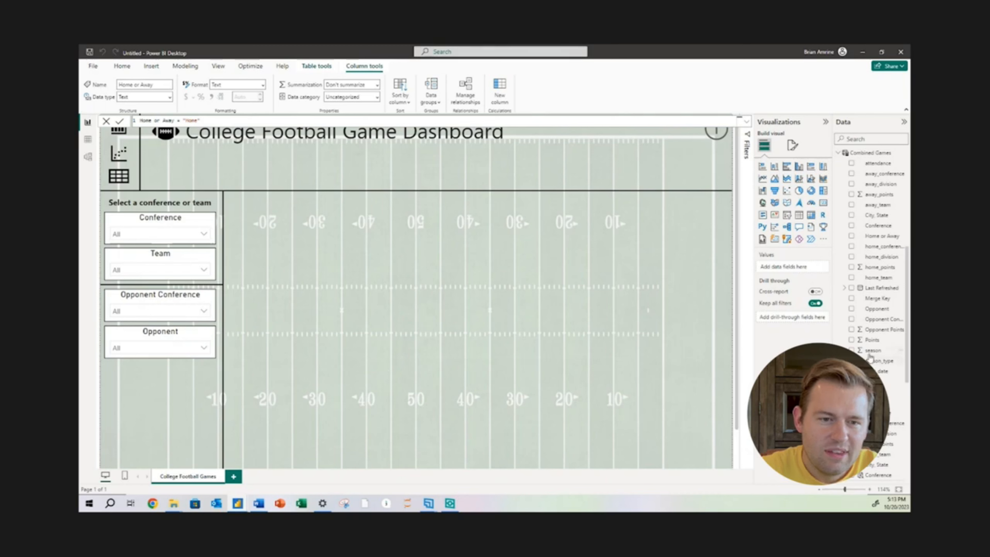
- Duplicate the Opponent slicer, place the copy directly beneath it, and replace its field with Home or Away from Combined Games
{"action": "left_click_drag", "start_coordinate": [907, 341], "coordinate": [908, 326]}
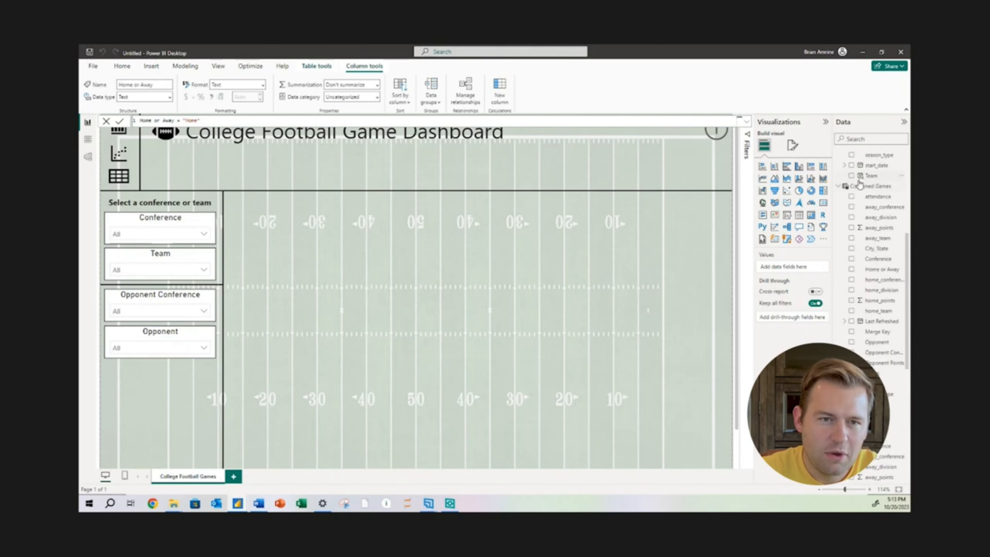
{"action": "left_click", "coordinate": [865, 188]}
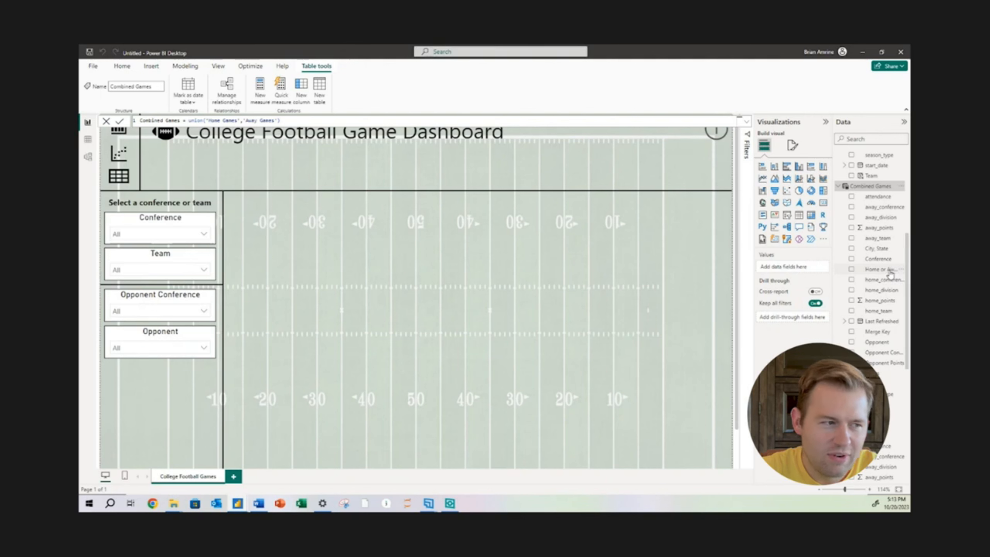
{"action": "left_click", "coordinate": [162, 336]}
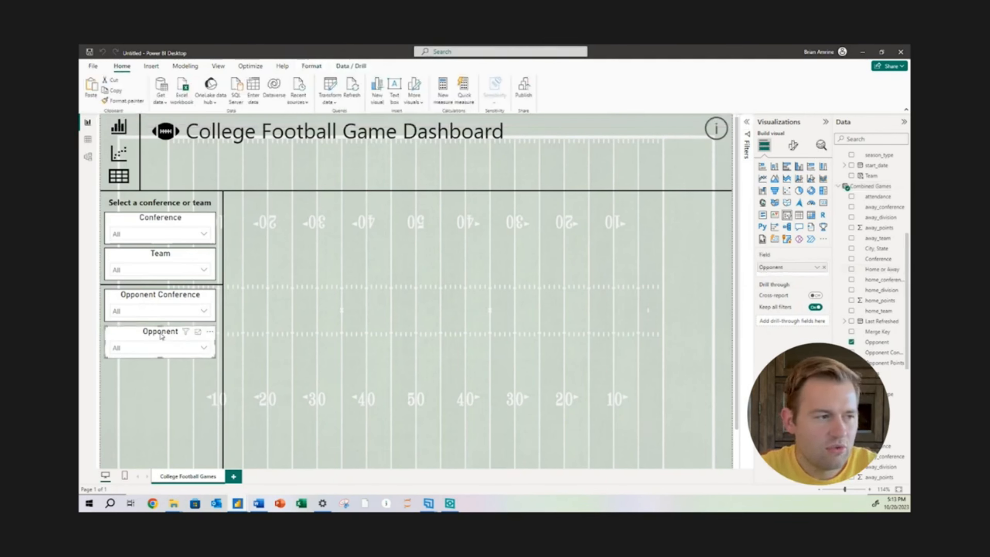
{"action": "left_click", "coordinate": [157, 365]}
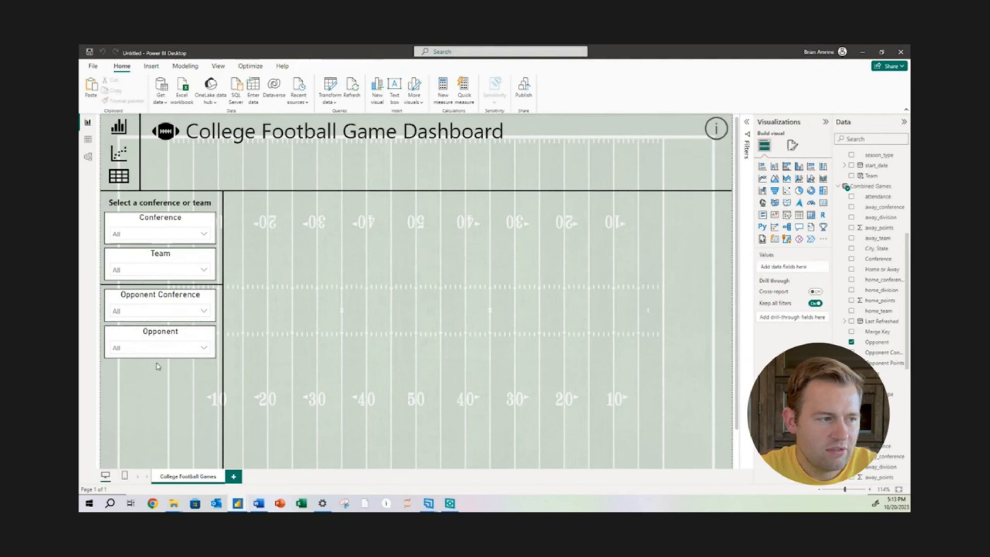
{"action": "key", "text": "ctrl+v"}
{"action": "left_click_drag", "start_coordinate": [157, 341], "coordinate": [151, 369]}
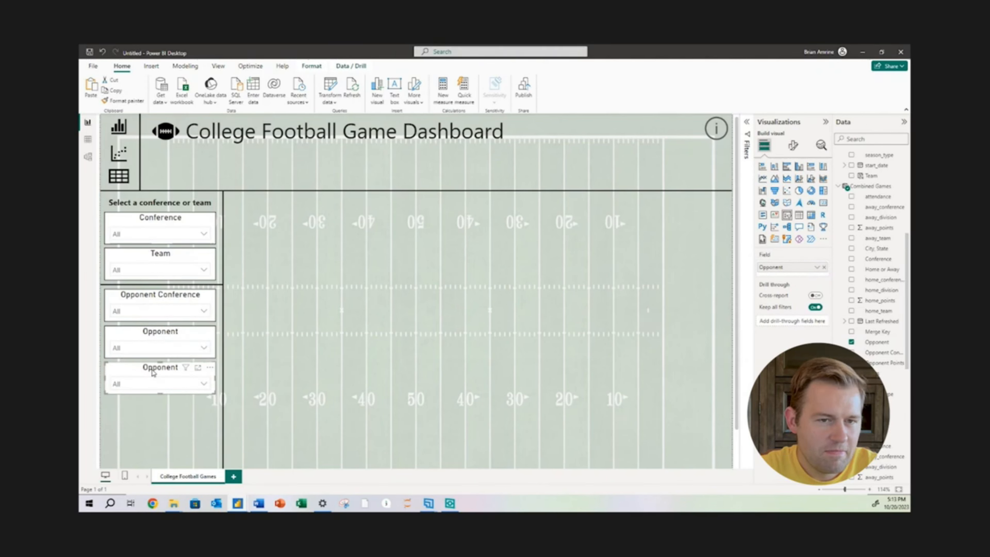
{"action": "left_click_drag", "start_coordinate": [875, 275], "coordinate": [809, 277]}
{"action": "left_click", "coordinate": [824, 267]}
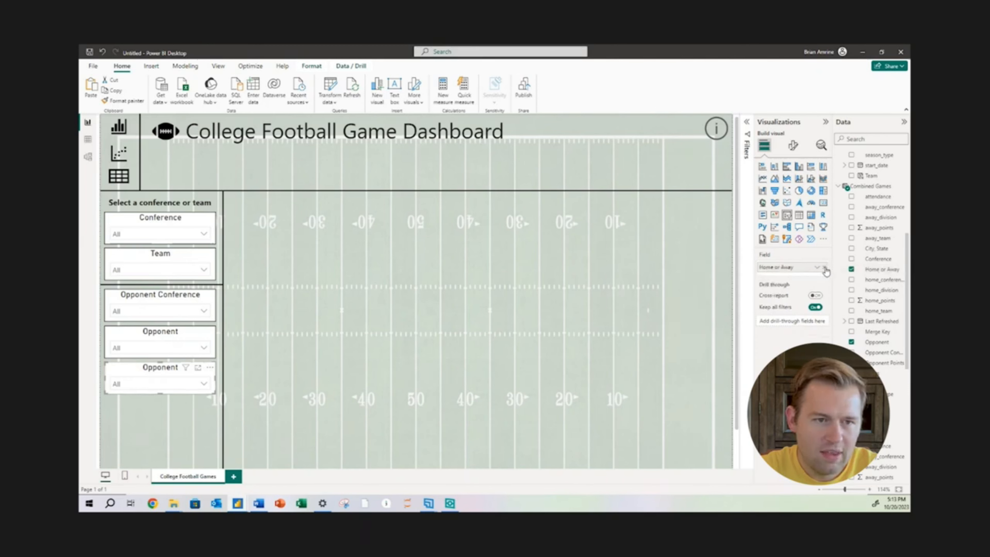
- Check the options offered by the bottom slicer and set its title to "Home or Away"
{"action": "left_click", "coordinate": [190, 384]}
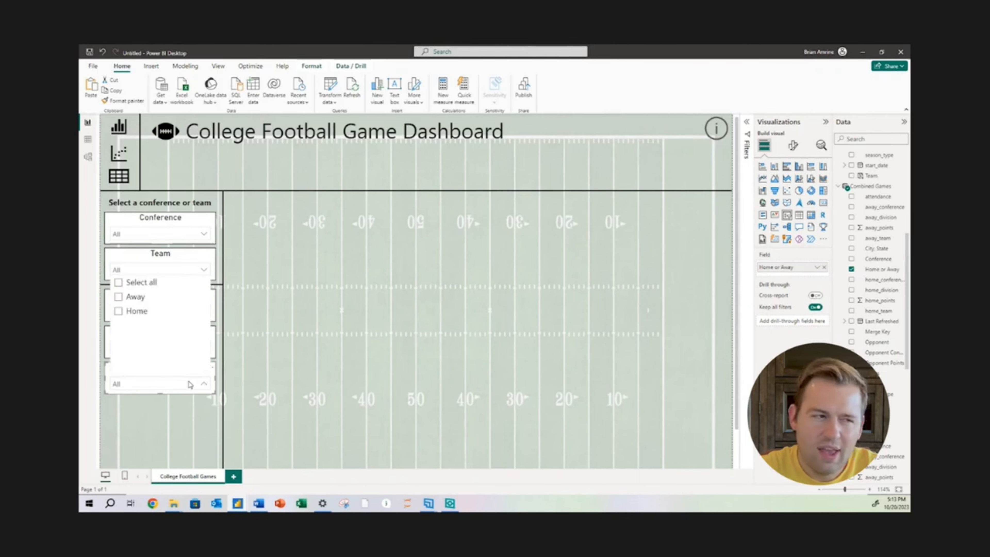
{"action": "left_click", "coordinate": [190, 384]}
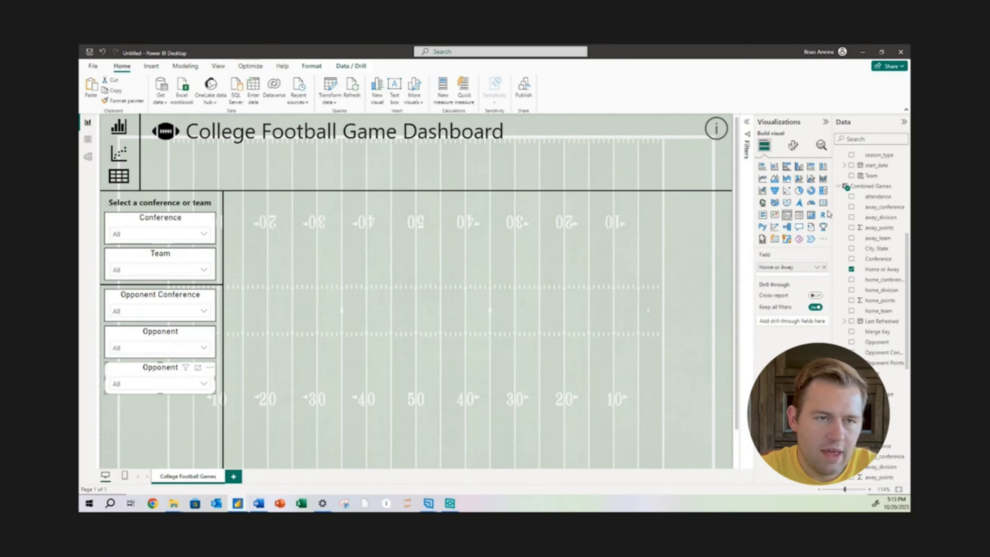
{"action": "left_click", "coordinate": [792, 150]}
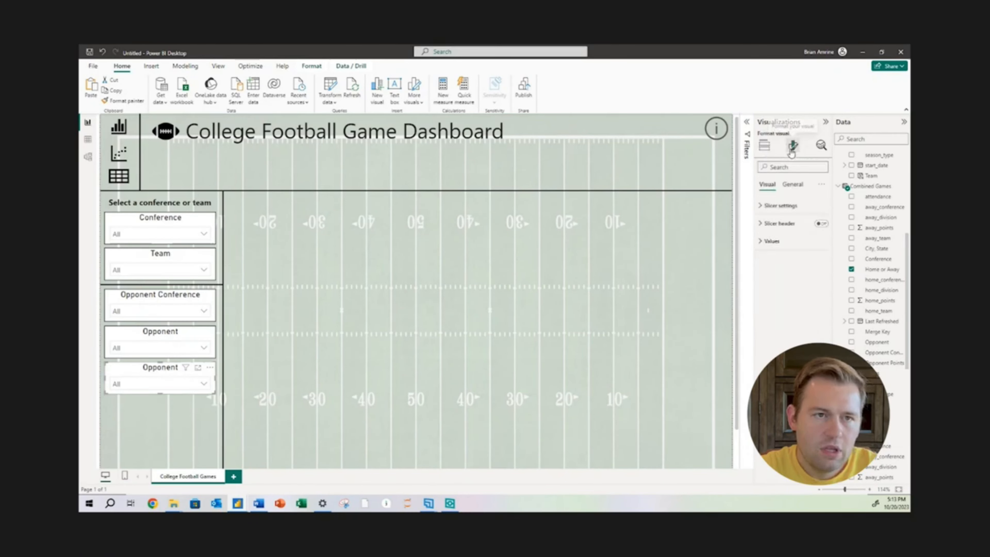
{"action": "left_click", "coordinate": [793, 185]}
{"action": "left_click", "coordinate": [776, 224]}
{"action": "double_click", "coordinate": [785, 266]}
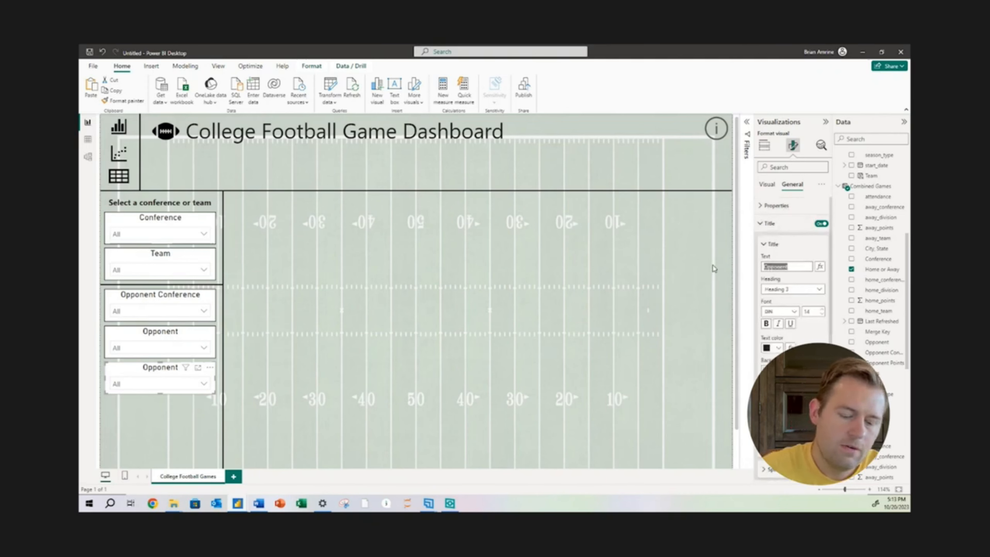
{"action": "type", "text": "Home or Away"}
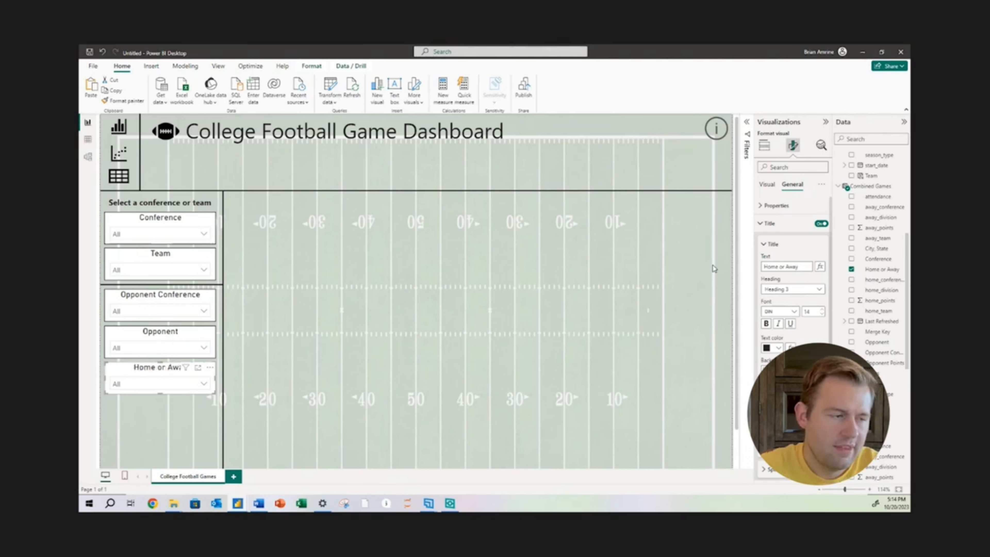
{"action": "left_click", "coordinate": [585, 361]}
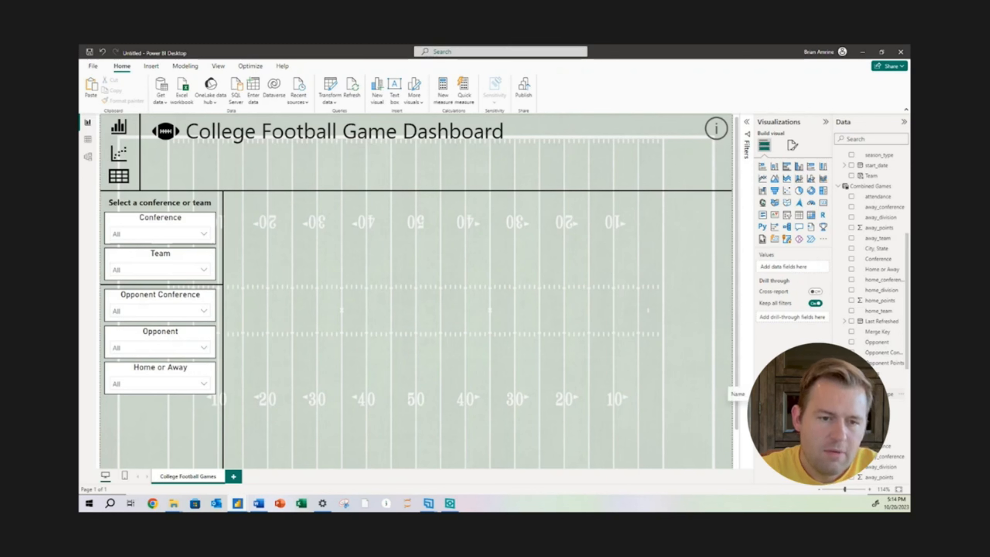
- Duplicate the Home or Away slicer, place the copy directly beneath it, and replace its field with season_type from Combined Games
{"action": "left_click", "coordinate": [160, 373]}
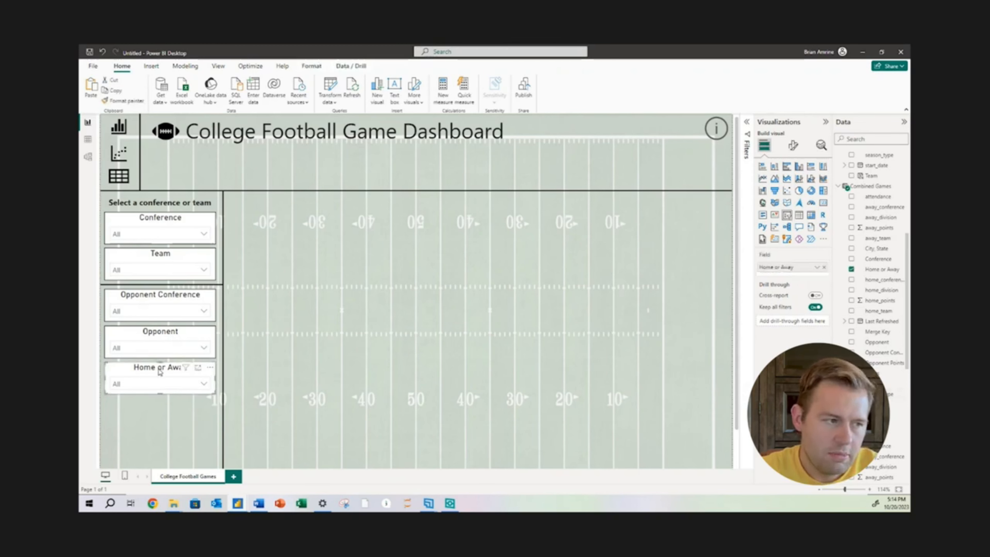
{"action": "key", "text": "ctrl+c"}
{"action": "key", "text": "ctrl+v"}
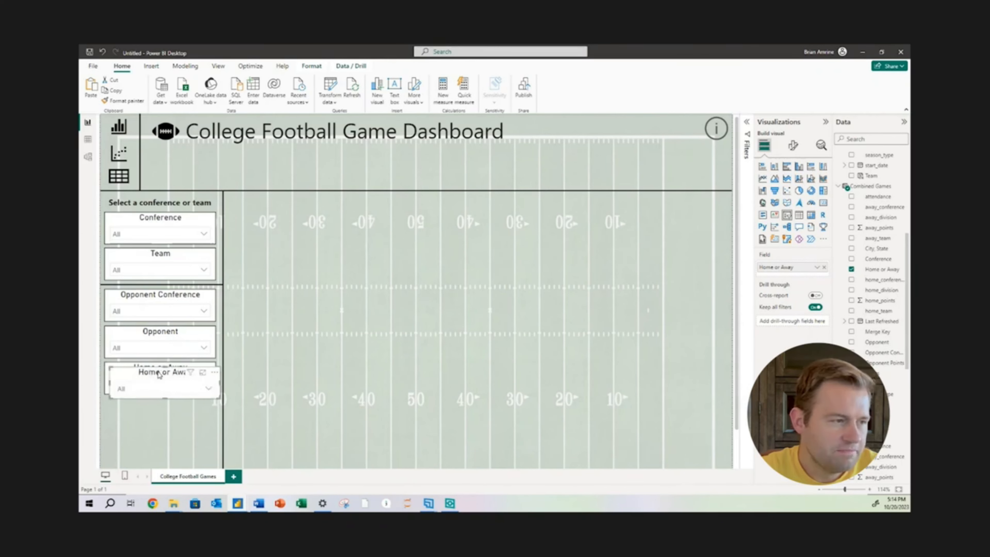
{"action": "left_click_drag", "start_coordinate": [160, 373], "coordinate": [153, 403]}
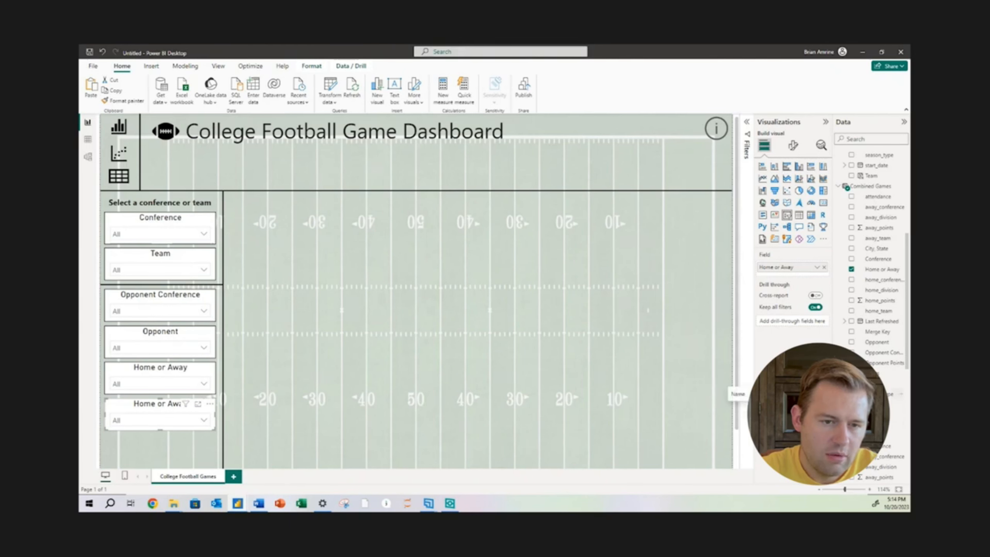
{"action": "left_click_drag", "start_coordinate": [877, 397], "coordinate": [805, 274]}
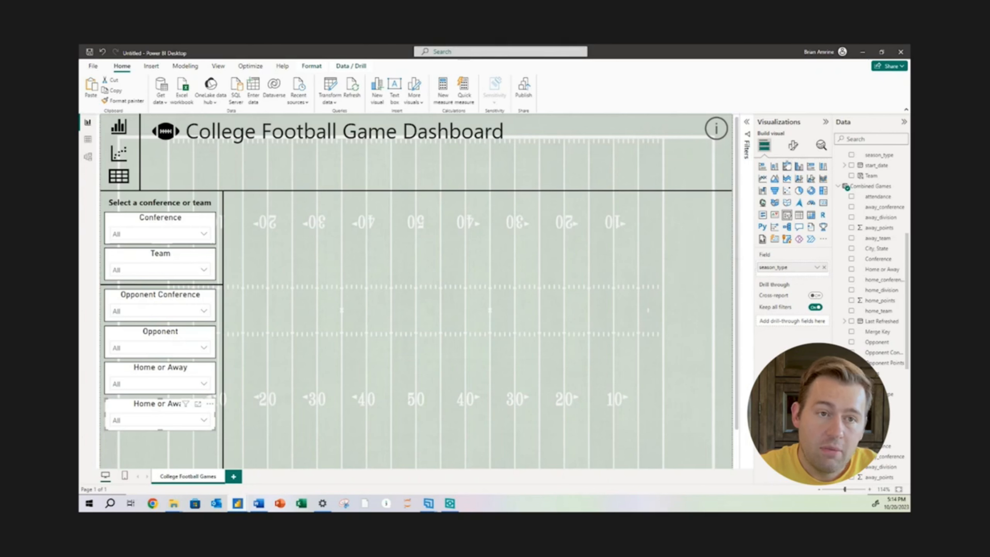
- Set the title of the slicer below Home or Away to "Season Type"
{"action": "left_click", "coordinate": [794, 147]}
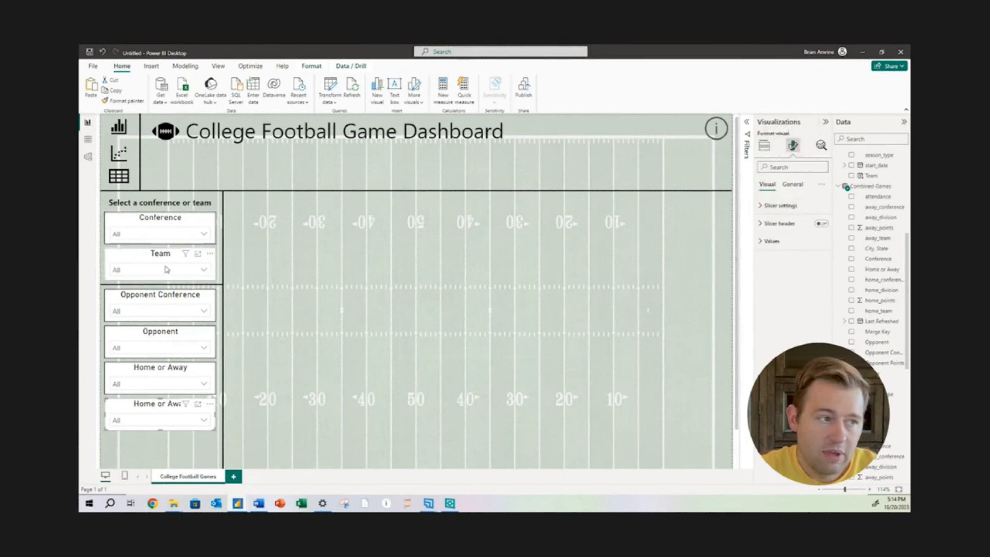
{"action": "left_click", "coordinate": [793, 186]}
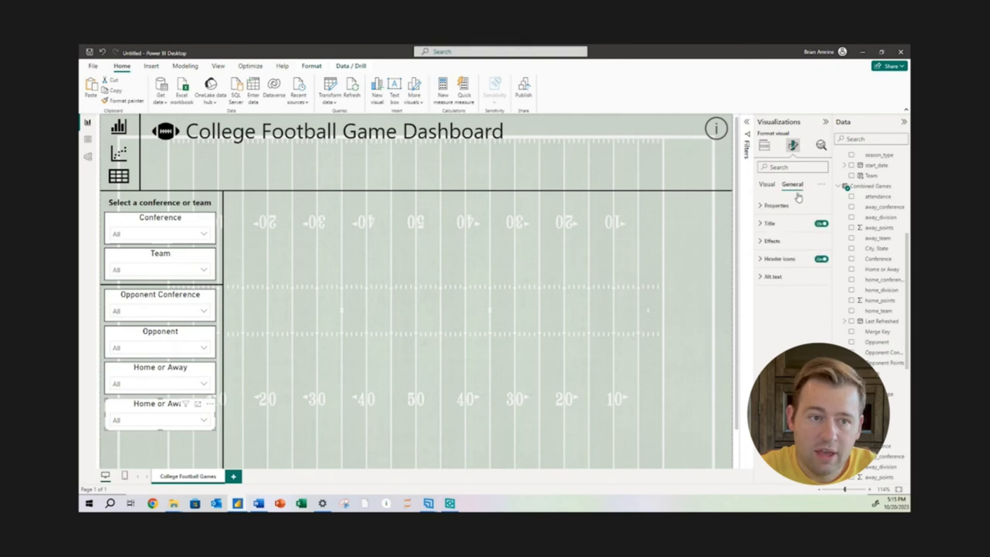
{"action": "left_click", "coordinate": [778, 223]}
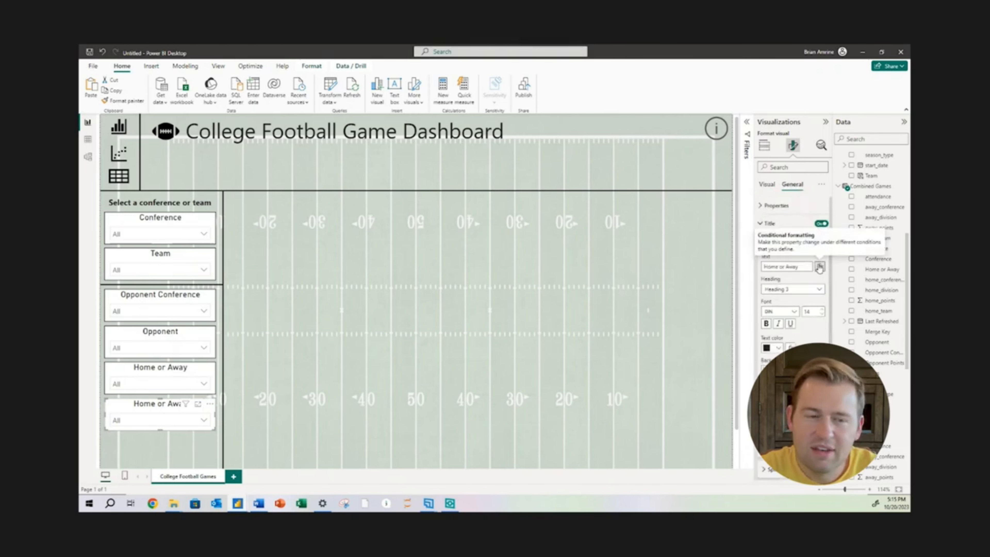
{"action": "left_click_drag", "start_coordinate": [805, 266], "coordinate": [754, 268]}
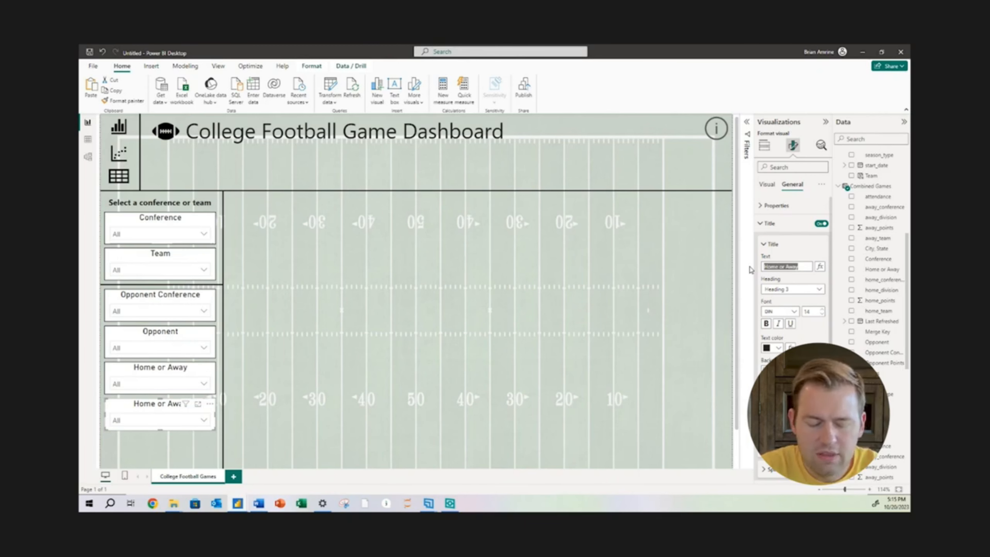
{"action": "type", "text": "Season Type"}
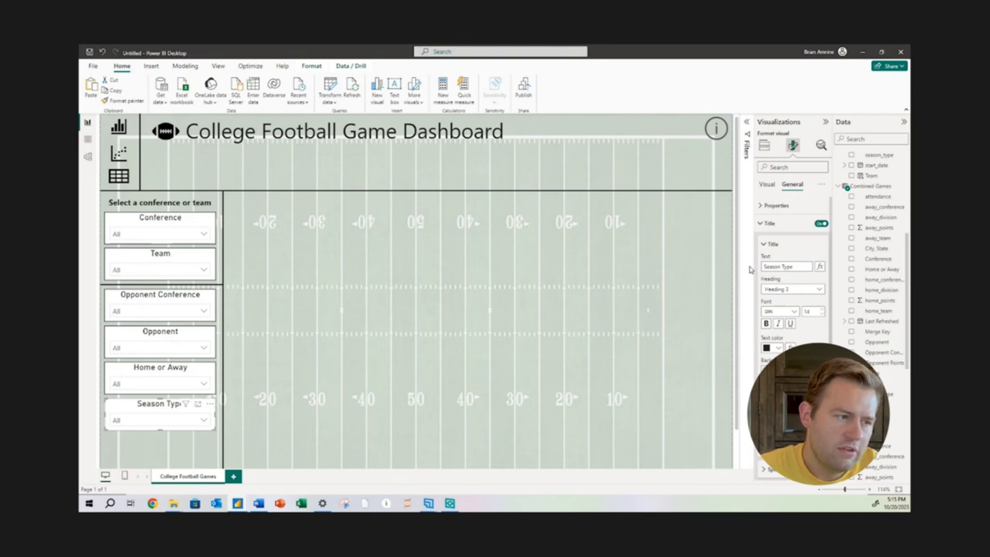
- Show the season type slicer's header, try renaming its field to "Season Type" for this visual only, and undo that rename
{"action": "left_click", "coordinate": [766, 186]}
{"action": "left_click", "coordinate": [821, 224]}
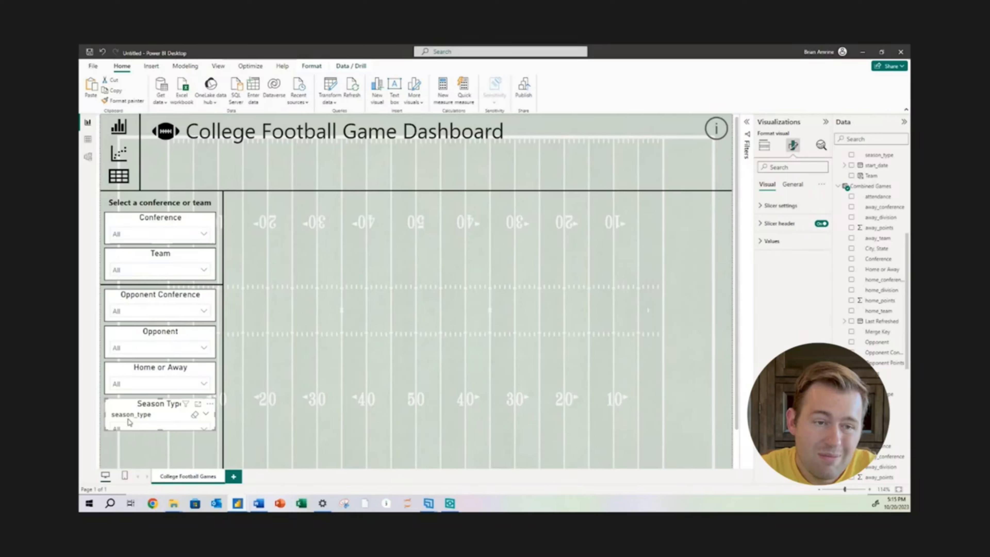
{"action": "left_click", "coordinate": [763, 148]}
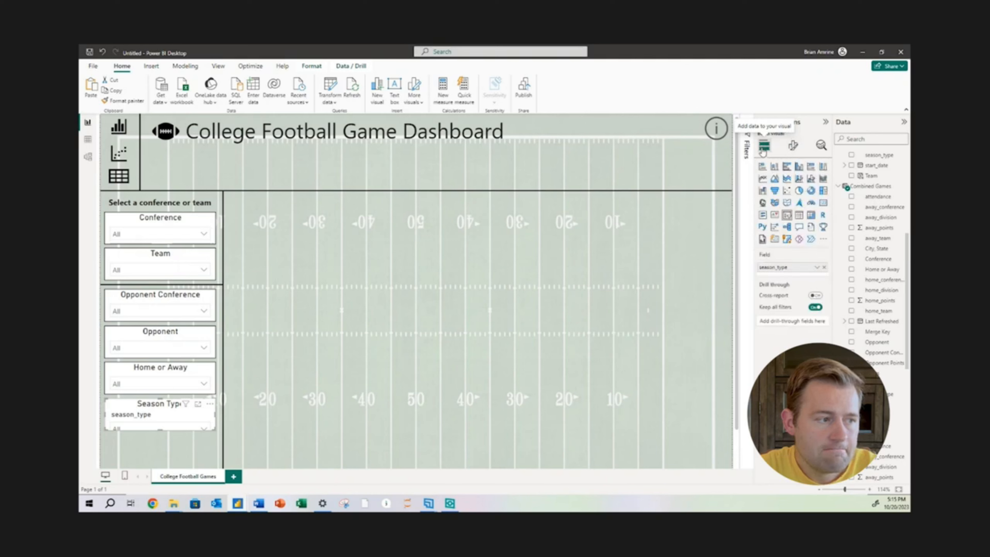
{"action": "left_click", "coordinate": [817, 269]}
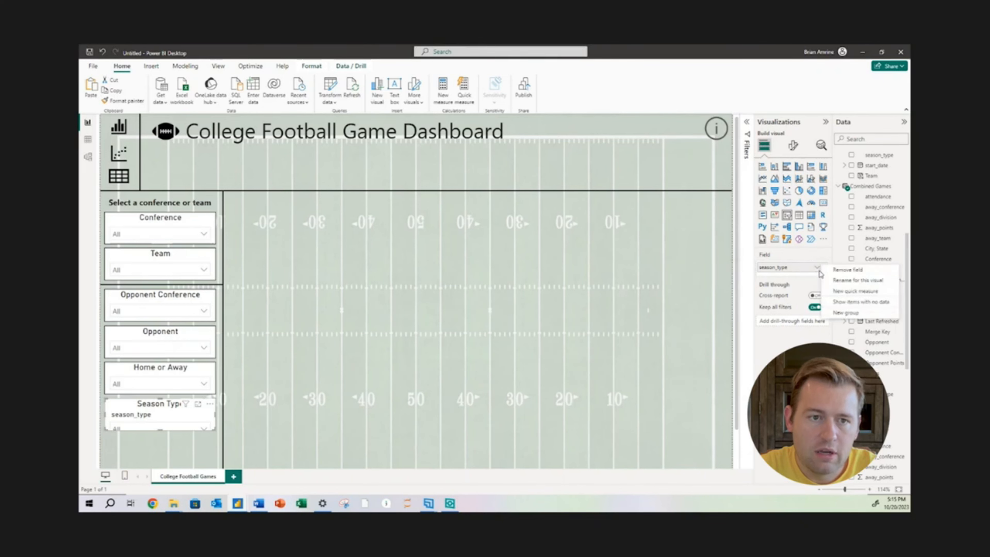
{"action": "left_click", "coordinate": [843, 281]}
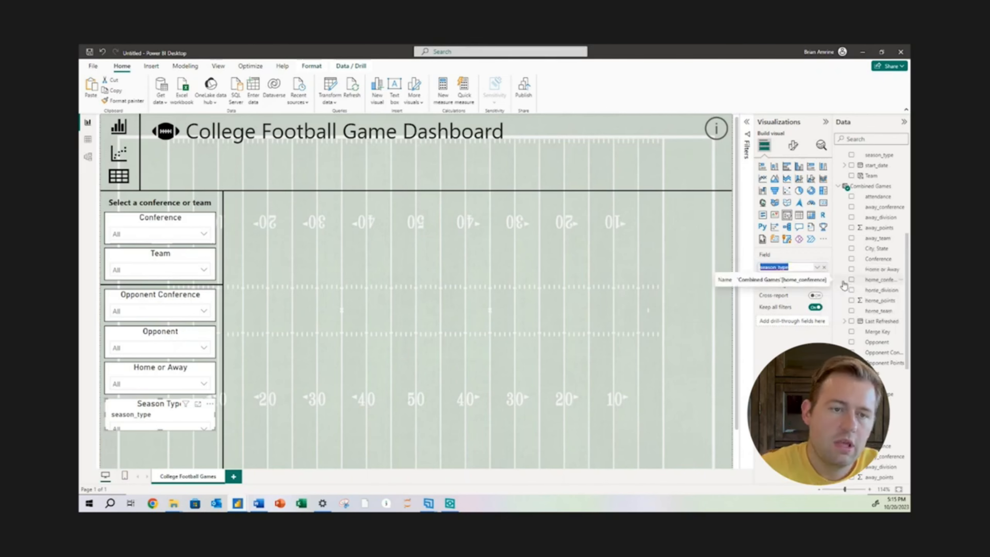
{"action": "type", "text": "Sea"}
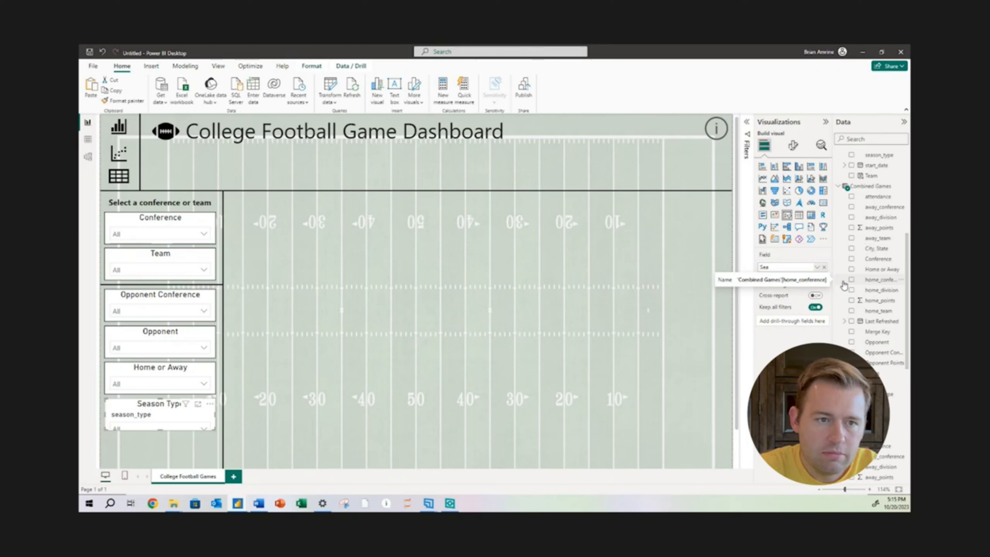
{"action": "type", "text": "son Type"}
{"action": "key", "text": "Return"}
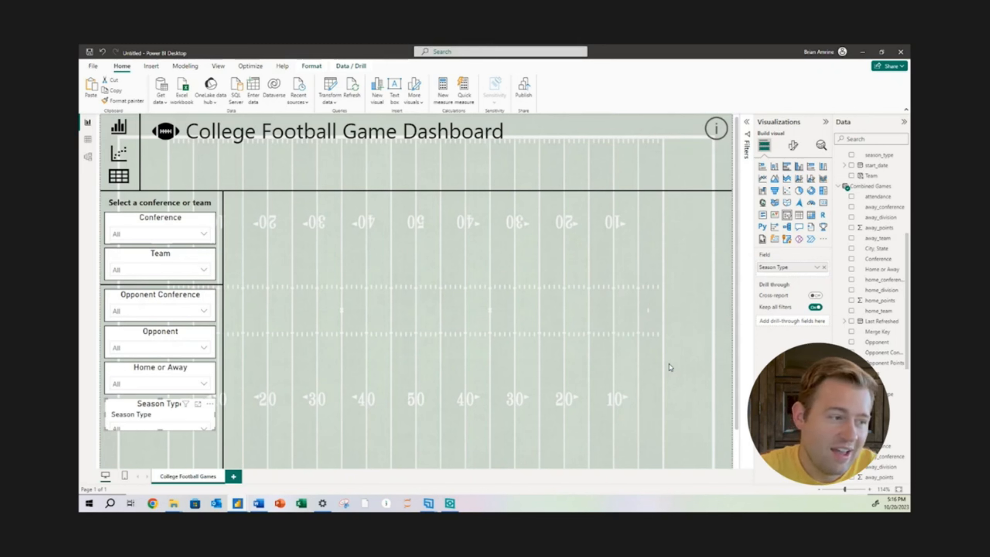
{"action": "key", "text": "ctrl+z"}
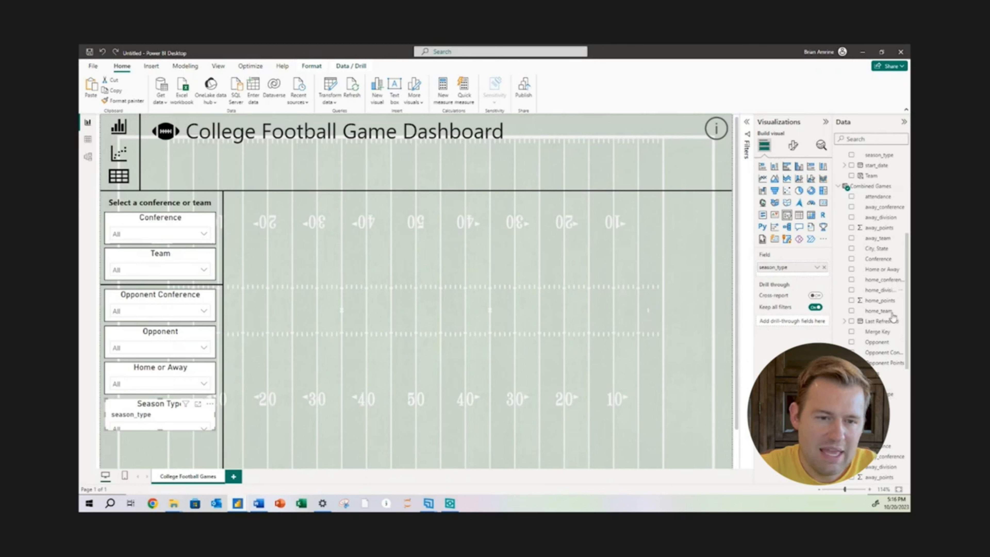
- Rename the season_type column in the Combined Games table to "Season Type"
{"action": "right_click", "coordinate": [900, 409]}
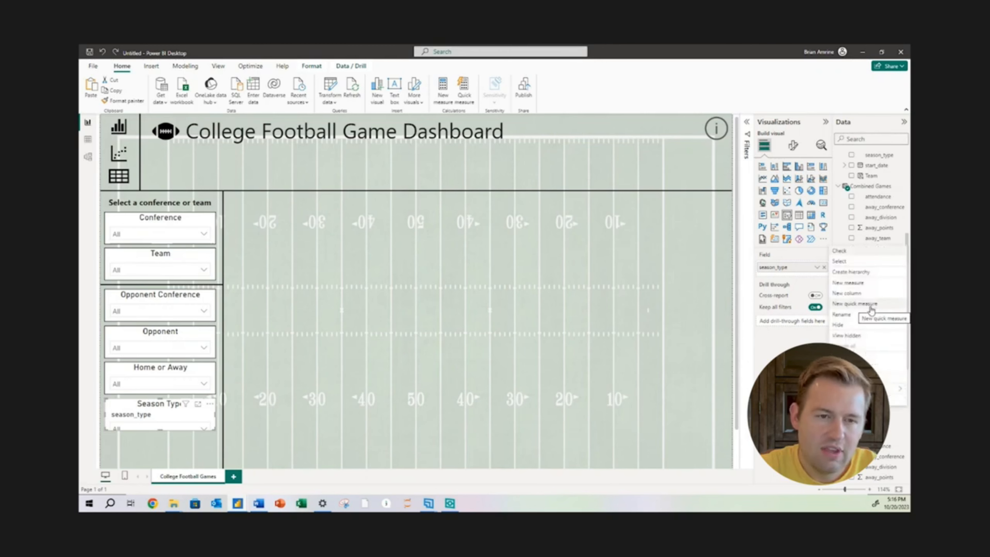
{"action": "left_click", "coordinate": [862, 314]}
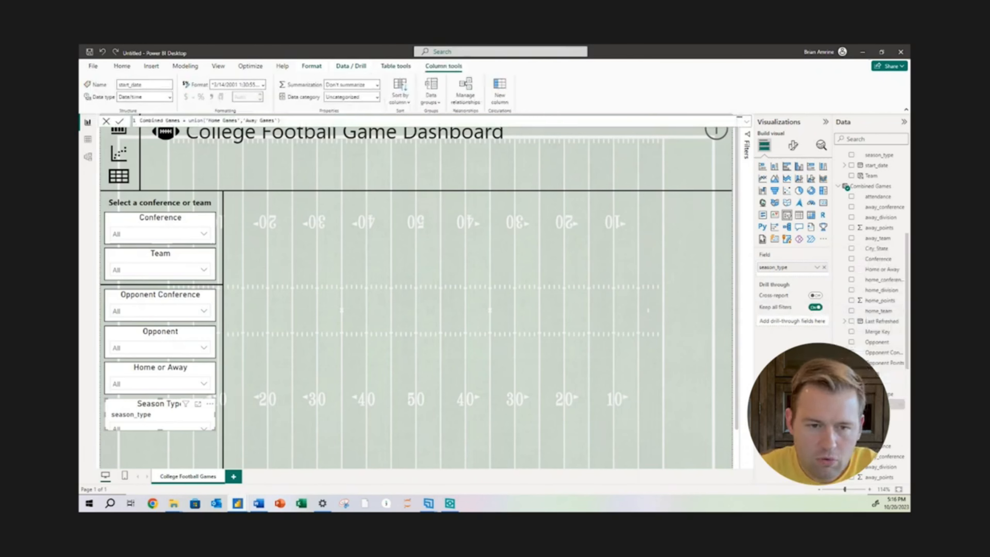
{"action": "right_click", "coordinate": [901, 398]}
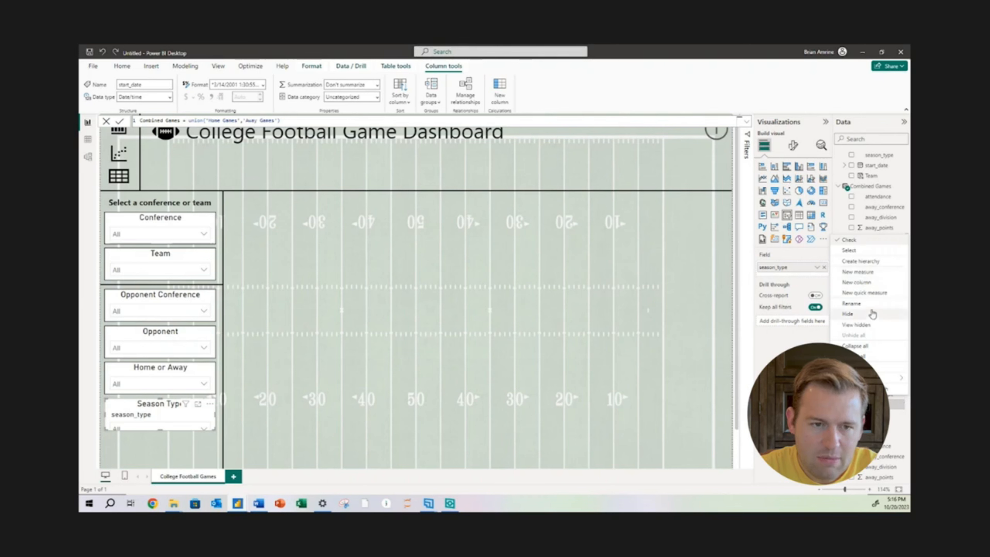
{"action": "left_click", "coordinate": [867, 304]}
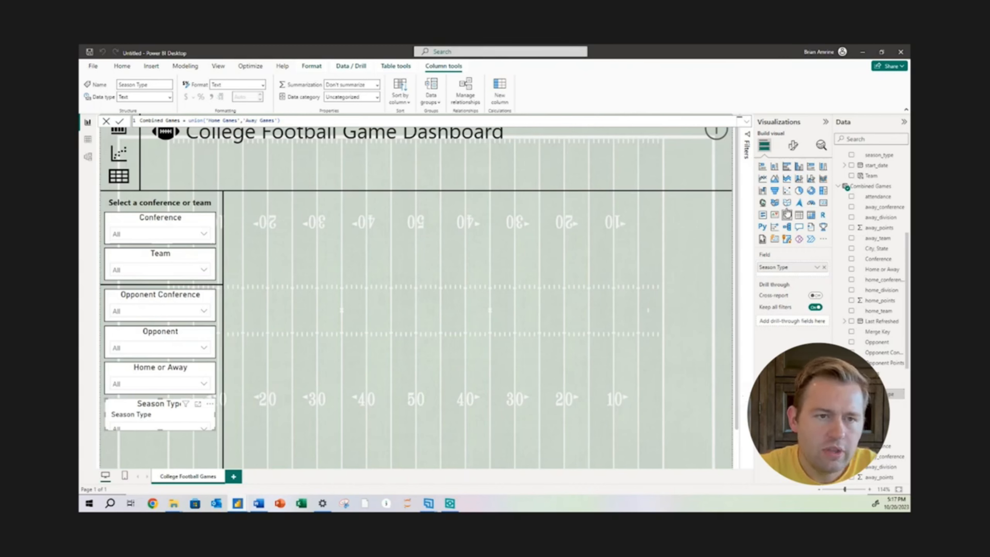
- Turn off the slicer header of the Season Type slicer and check the options it offers
{"action": "left_click", "coordinate": [788, 150]}
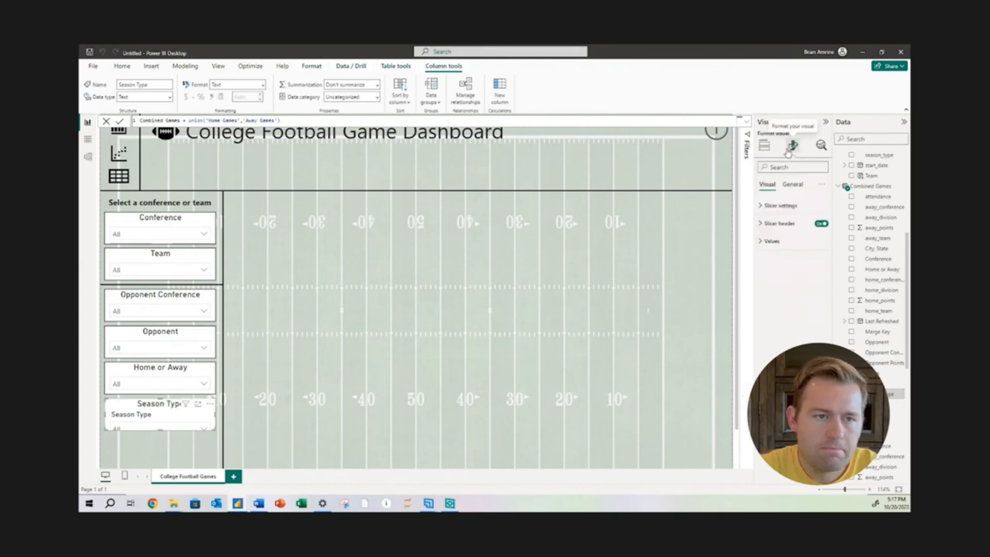
{"action": "left_click", "coordinate": [822, 224]}
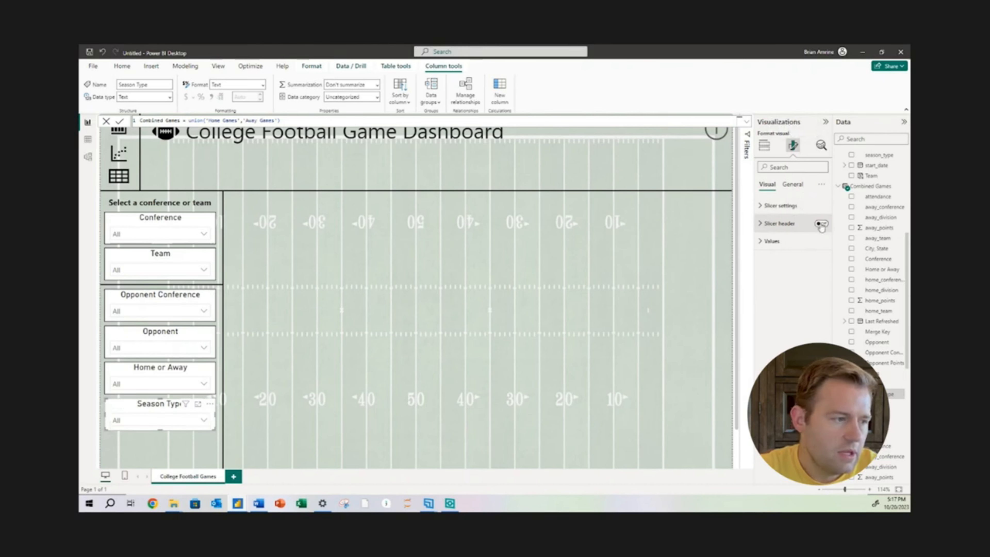
{"action": "left_click", "coordinate": [180, 418]}
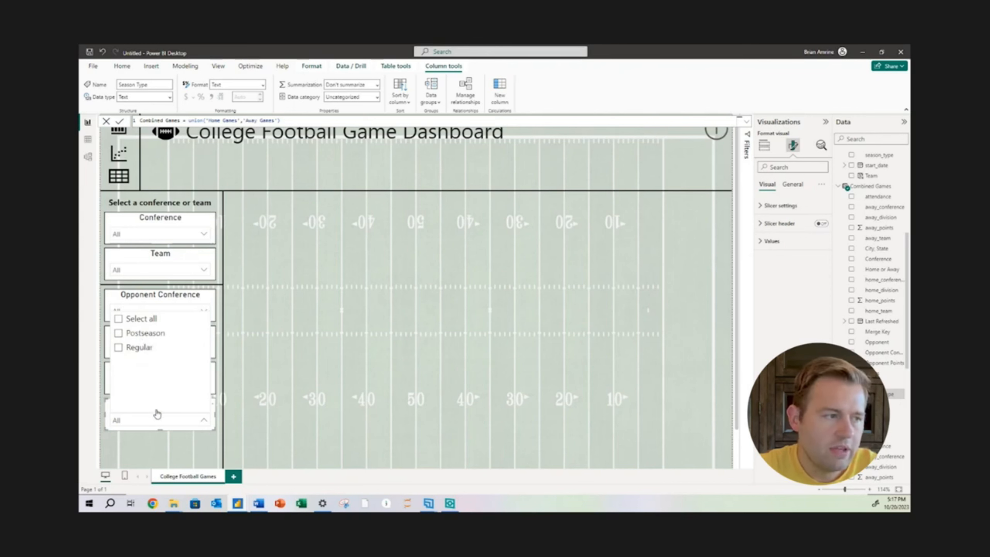
{"action": "left_click", "coordinate": [154, 421]}
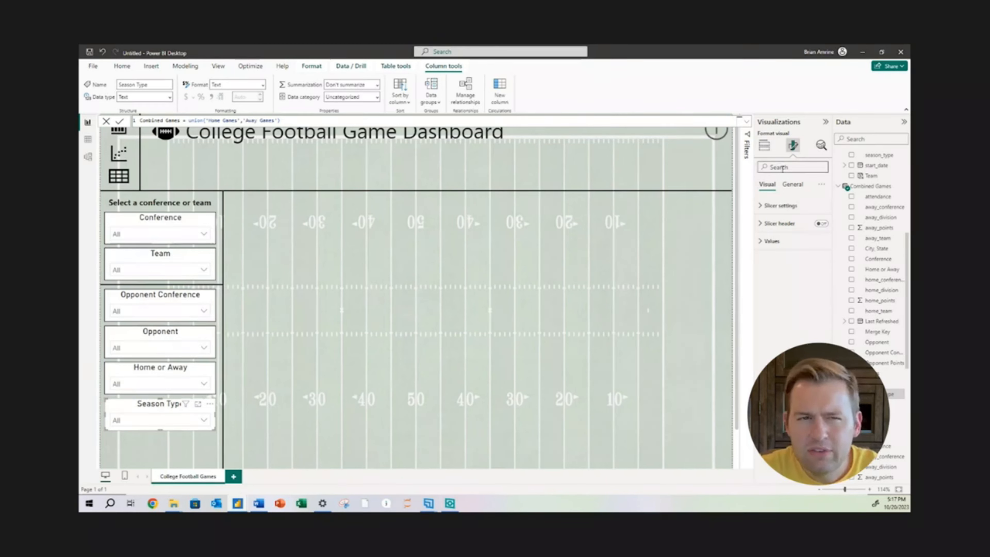
- Deselect the Season Type slicer and rename the start_date column in the Combined Games table to "Date"
{"action": "scroll", "coordinate": [738, 269], "scroll_direction": "down", "scroll_amount": 2}
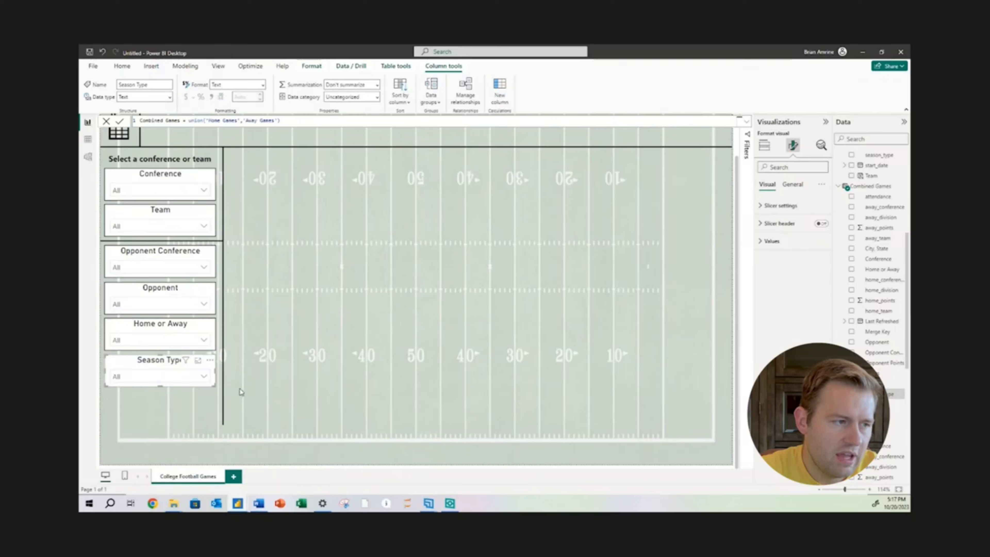
{"action": "left_click", "coordinate": [180, 402]}
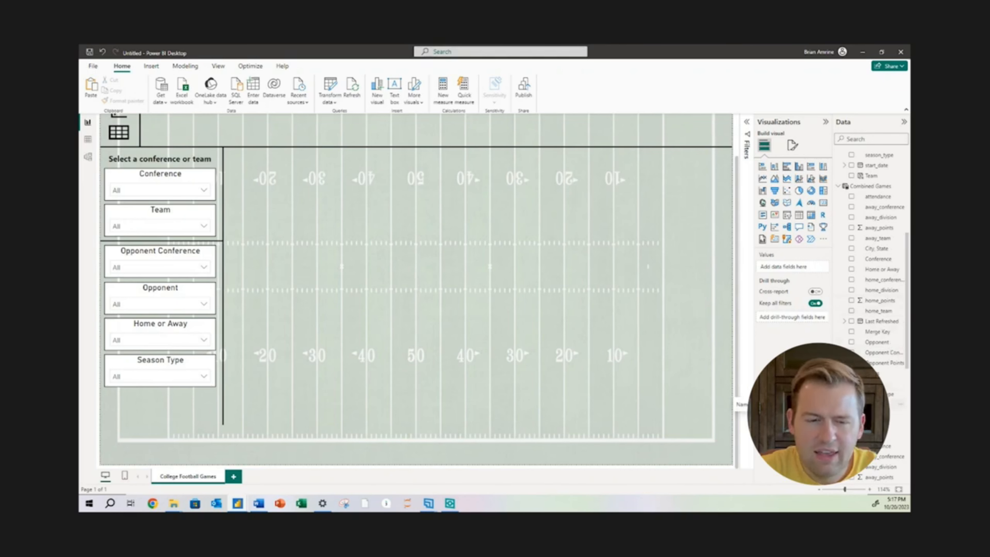
{"action": "left_click", "coordinate": [895, 406]}
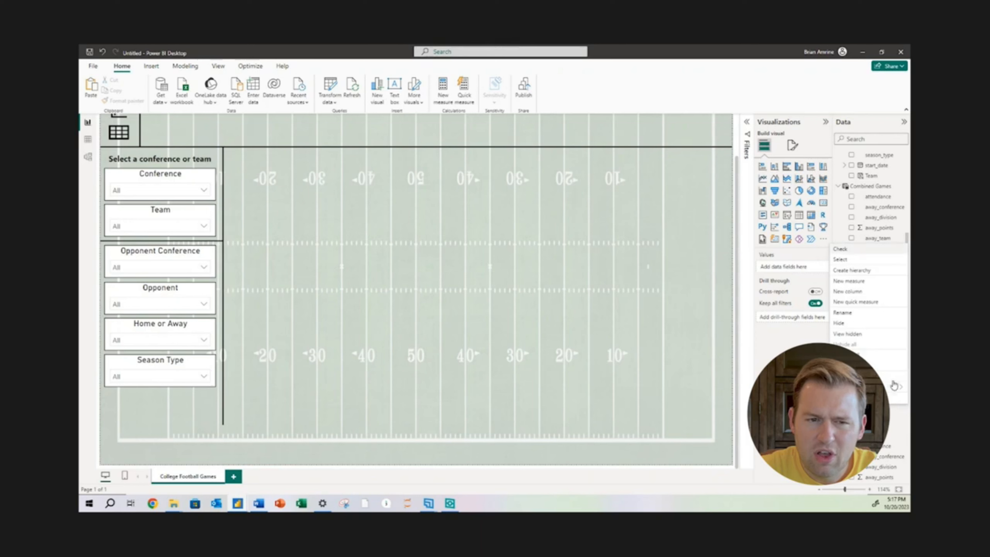
{"action": "left_click", "coordinate": [862, 315]}
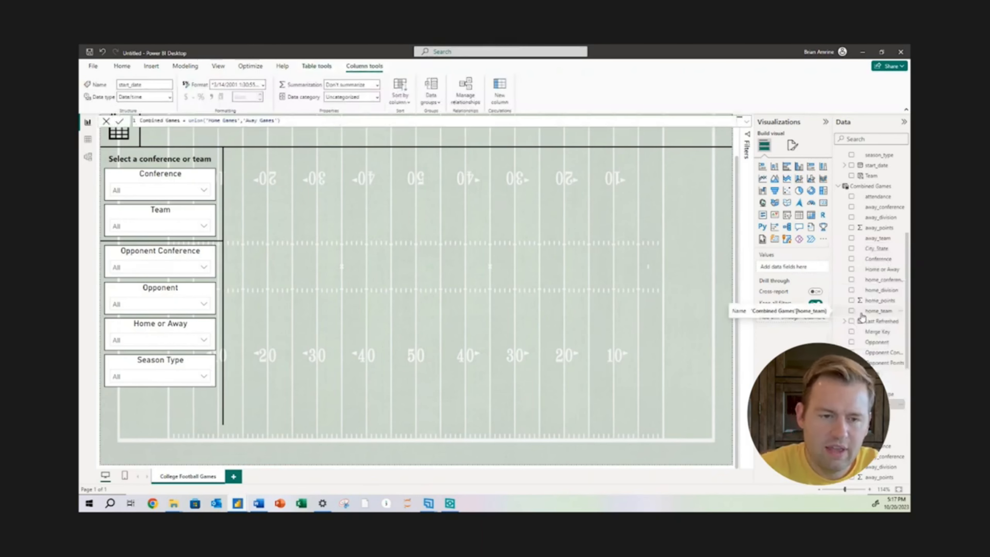
{"action": "type", "text": "Date"}
{"action": "key", "text": "Return"}
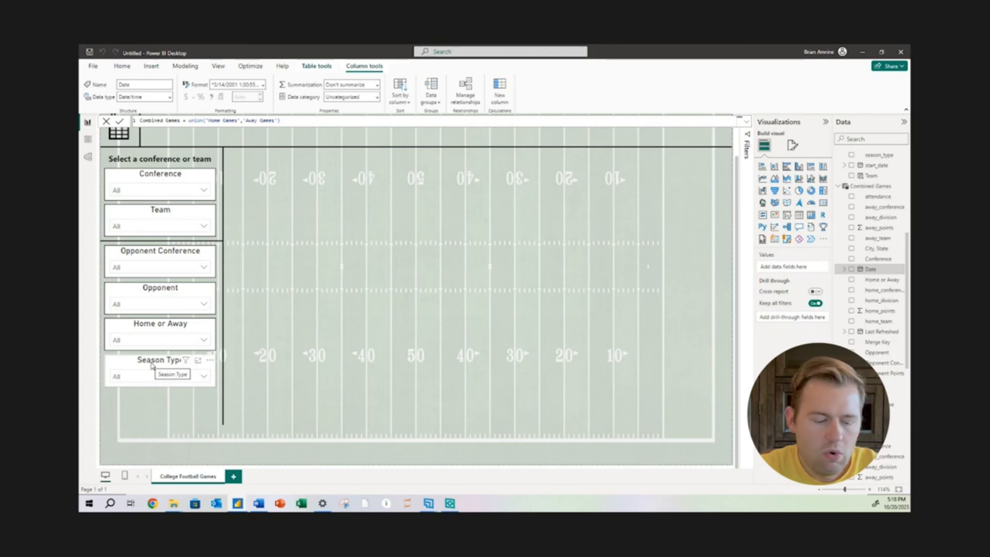
- Duplicate the Season Type slicer directly below the original and replace the copy's field with Date from the Combined Games table
{"action": "left_click", "coordinate": [151, 365]}
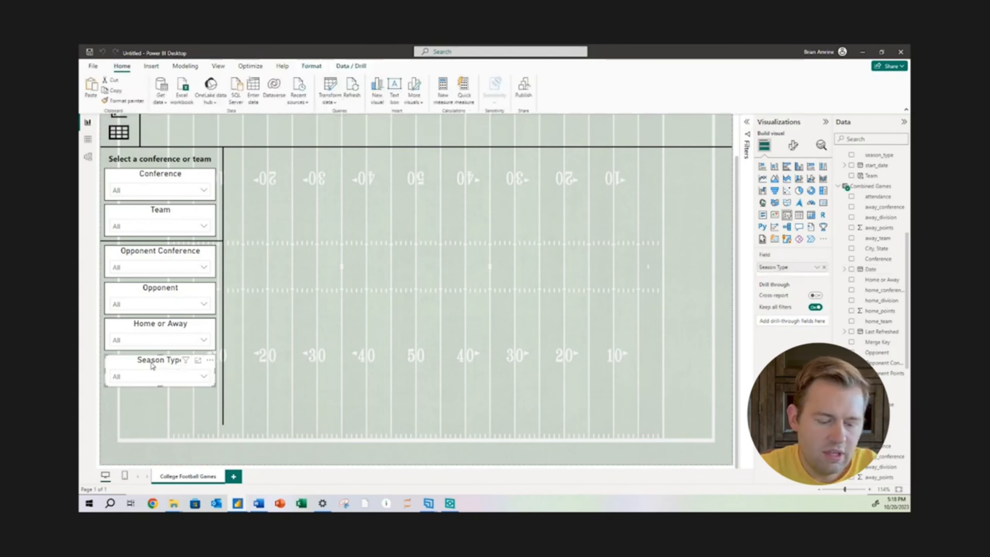
{"action": "key", "text": "ctrl+c"}
{"action": "key", "text": "ctrl+v"}
{"action": "left_click_drag", "start_coordinate": [152, 366], "coordinate": [146, 399]}
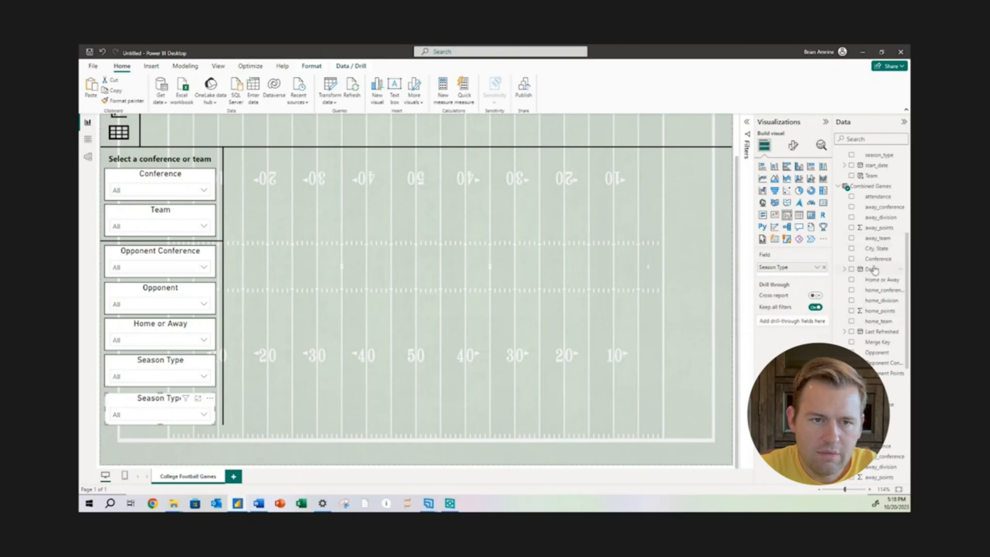
{"action": "left_click_drag", "start_coordinate": [872, 273], "coordinate": [807, 269]}
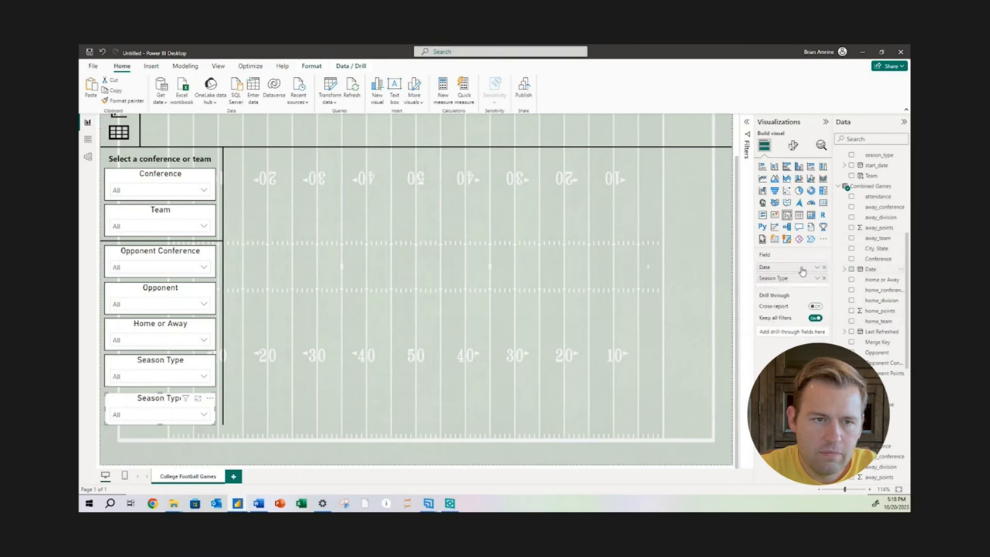
{"action": "left_click", "coordinate": [824, 278]}
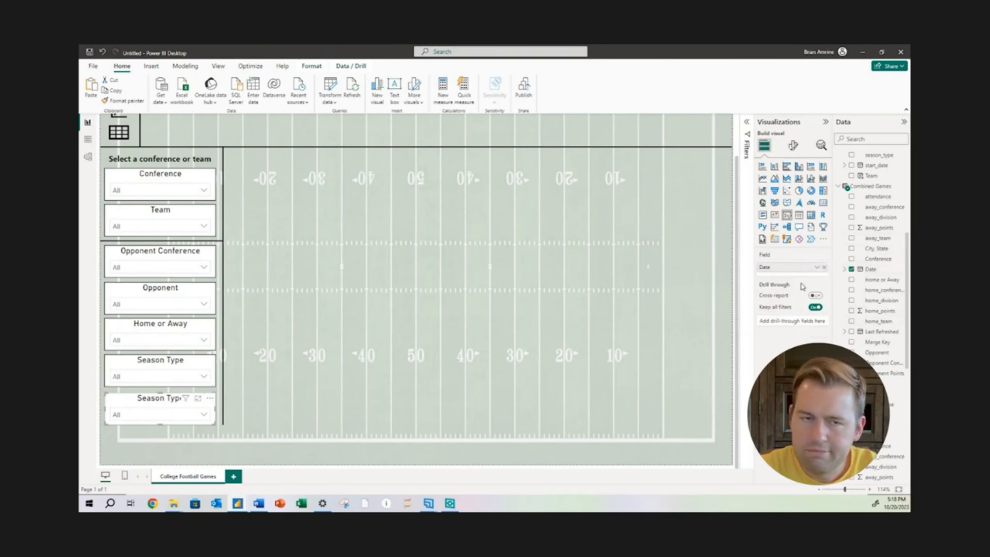
- Try selecting 9/19/1936 and 9/20/1936 in the new date slicer's list, clear both, and close the list
{"action": "left_click", "coordinate": [173, 414]}
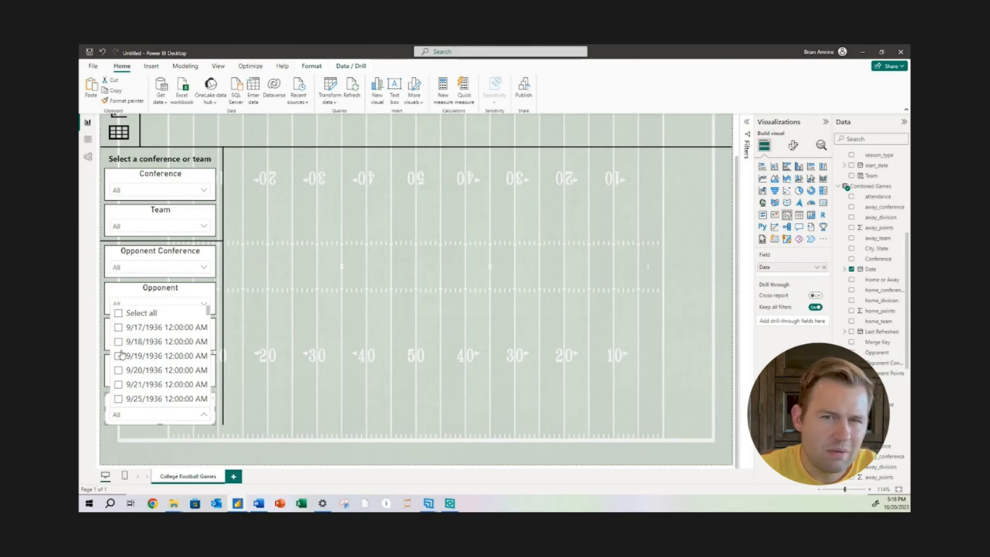
{"action": "left_click", "coordinate": [143, 369]}
{"action": "left_click", "coordinate": [143, 359], "text": "ctrl"}
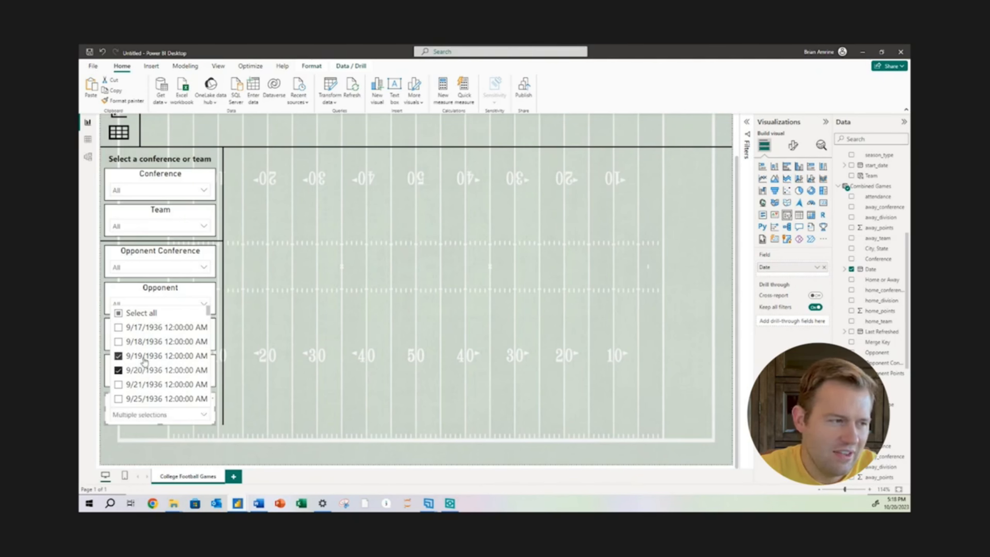
{"action": "left_click", "coordinate": [118, 356], "text": "ctrl"}
{"action": "left_click", "coordinate": [119, 369], "text": "ctrl"}
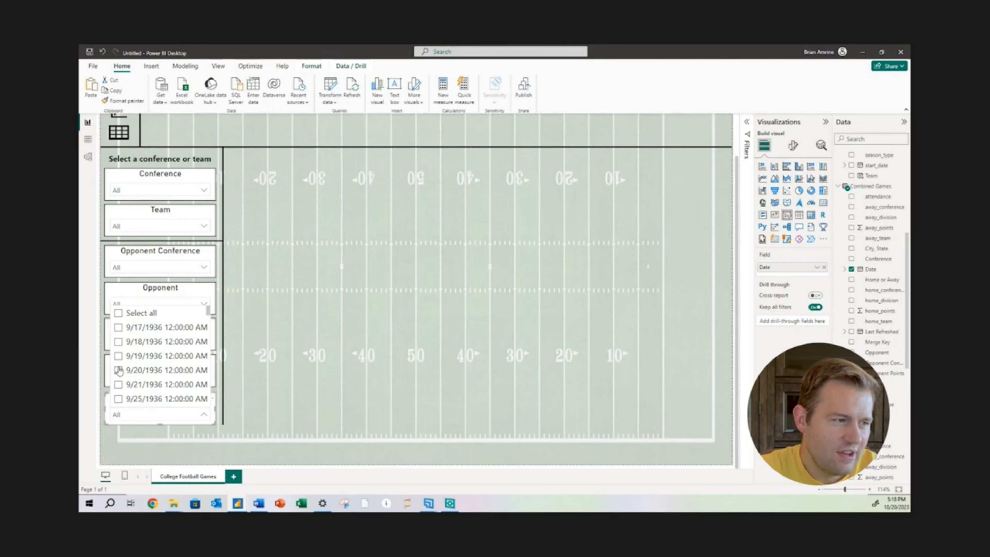
{"action": "left_click", "coordinate": [139, 414]}
- Set the Date column's format to mm/dd/yyyy and check the entries in the date slicer's list
{"action": "left_click", "coordinate": [871, 270]}
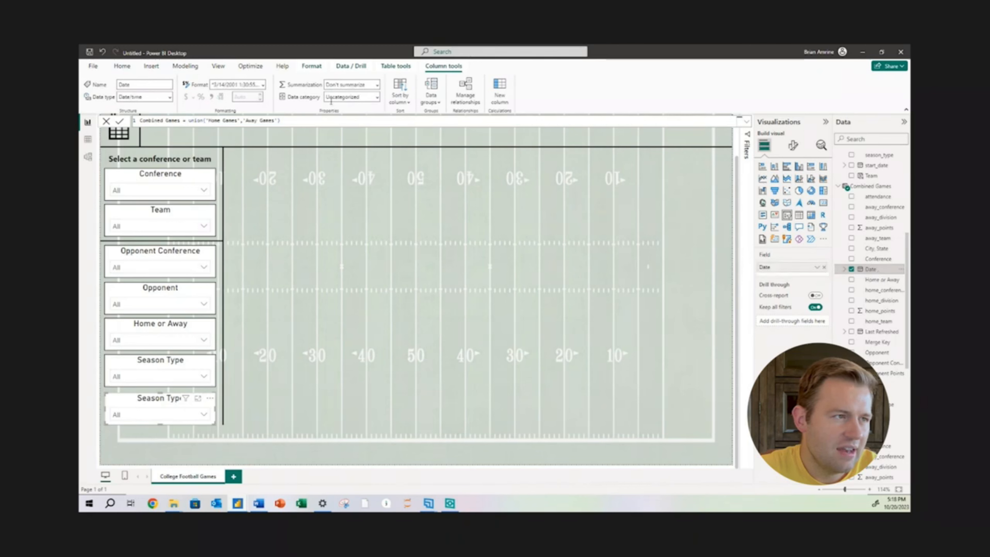
{"action": "left_click", "coordinate": [263, 85]}
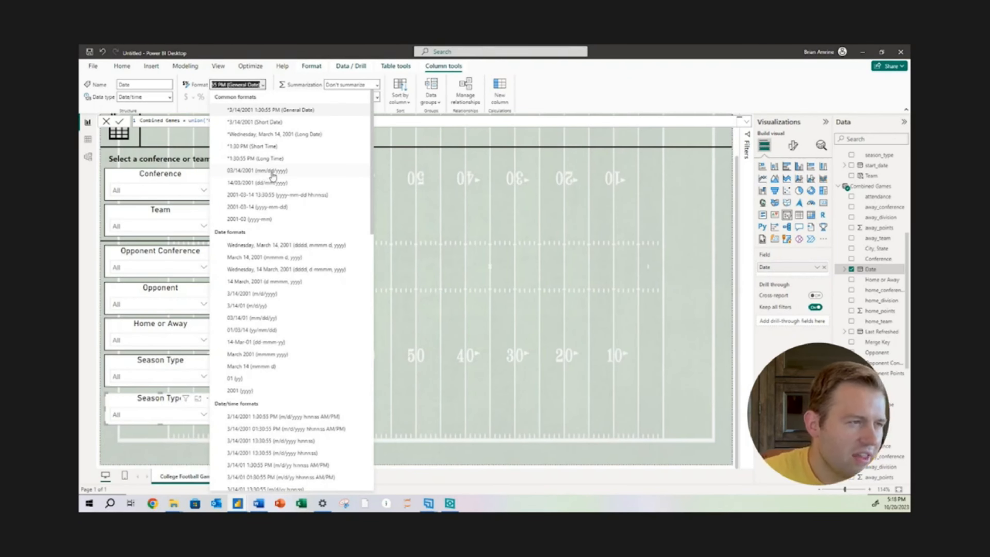
{"action": "left_click", "coordinate": [255, 171]}
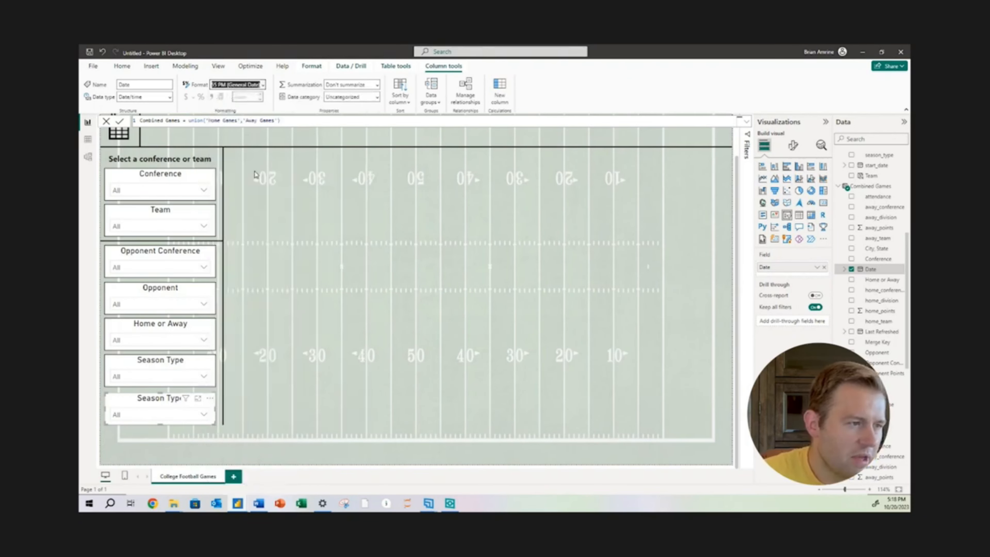
{"action": "left_click", "coordinate": [159, 415]}
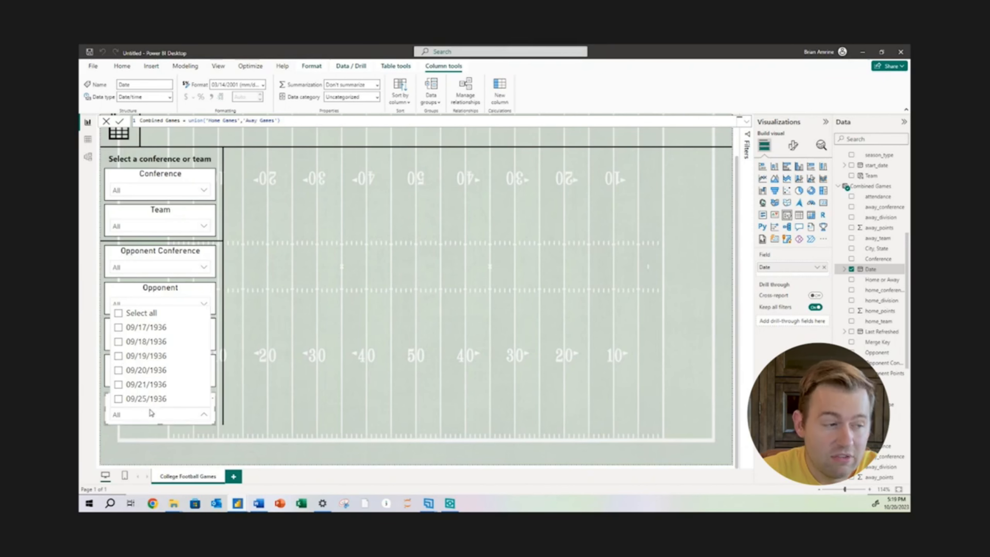
{"action": "left_click", "coordinate": [141, 415]}
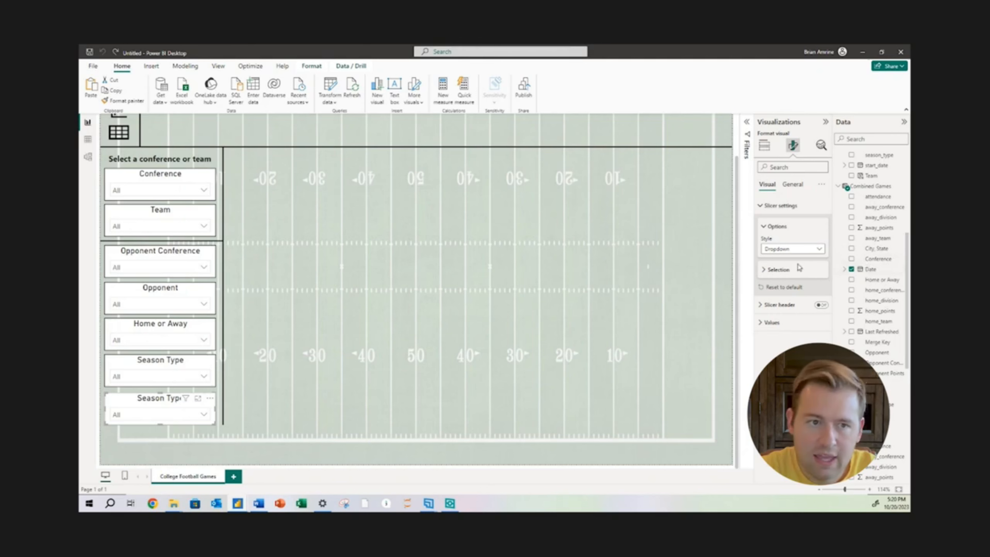
- Try the Relative Date style on the date slicer and check its period choices
{"action": "left_click", "coordinate": [781, 252]}
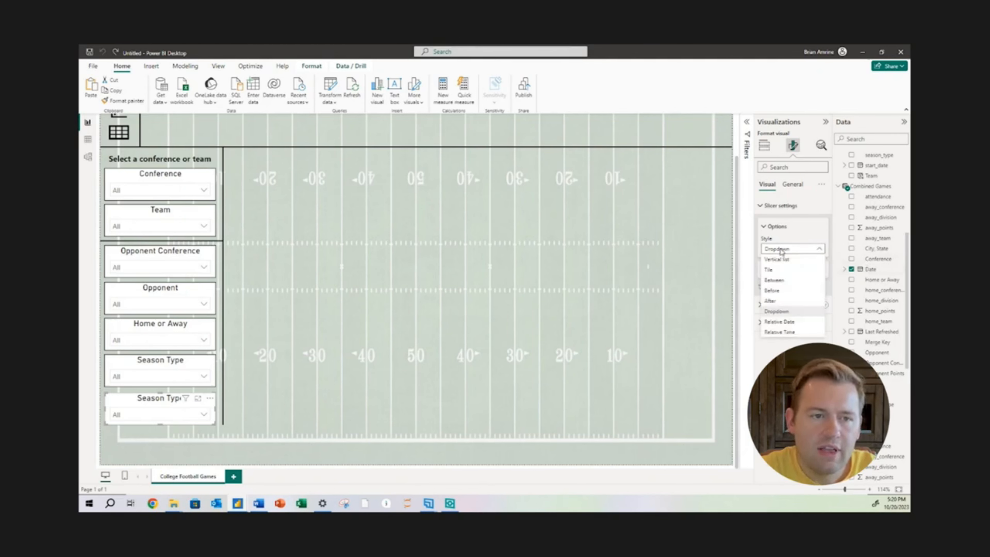
{"action": "left_click", "coordinate": [796, 325]}
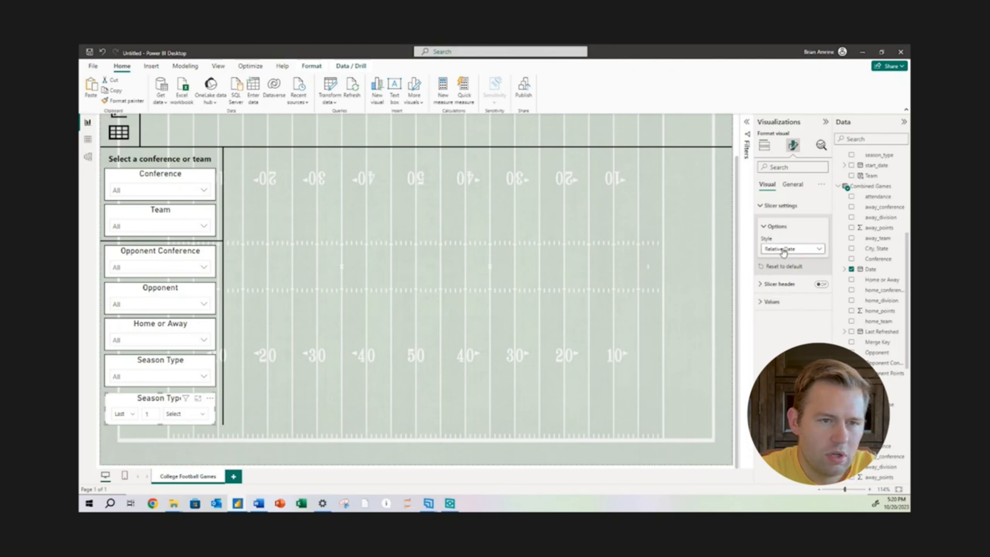
{"action": "left_click", "coordinate": [180, 418]}
{"action": "left_click", "coordinate": [179, 421]}
{"action": "left_click", "coordinate": [179, 421]}
- Try the Relative Time style on the date slicer and check its time unit choices
{"action": "left_click", "coordinate": [784, 249]}
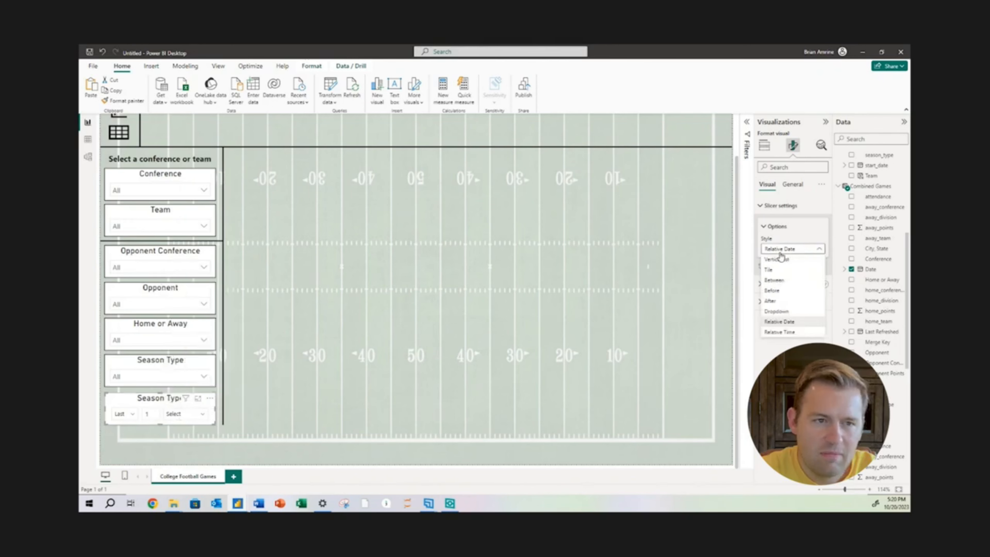
{"action": "left_click", "coordinate": [784, 337]}
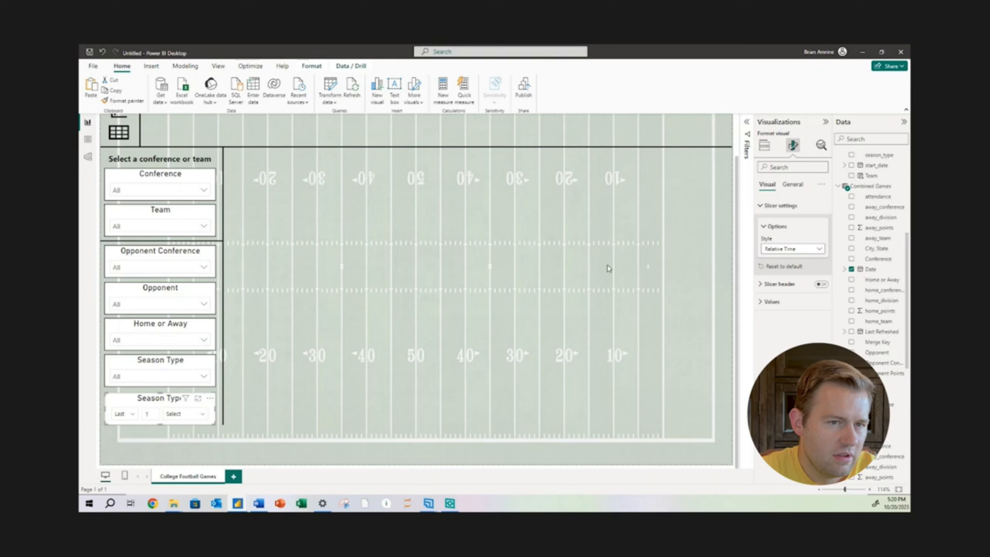
{"action": "left_click", "coordinate": [173, 416]}
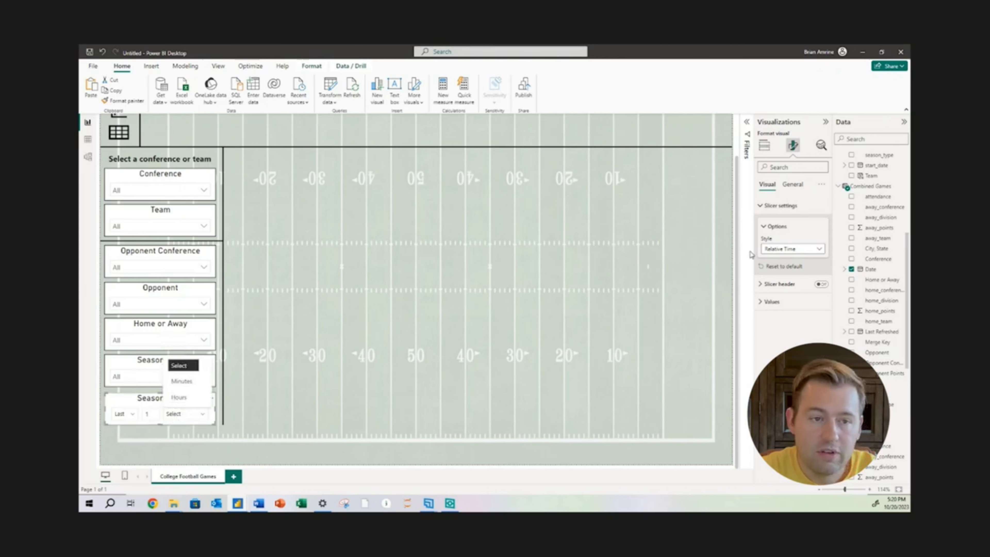
- Set the date slicer's style to Between and enlarge it downward and slightly wider so its range slider fits
{"action": "left_click", "coordinate": [787, 248]}
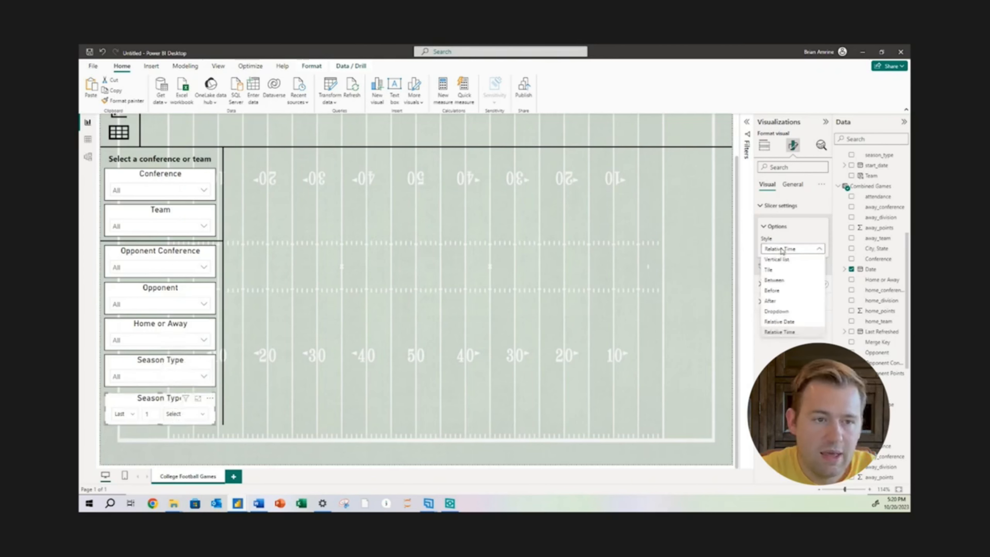
{"action": "left_click", "coordinate": [785, 282]}
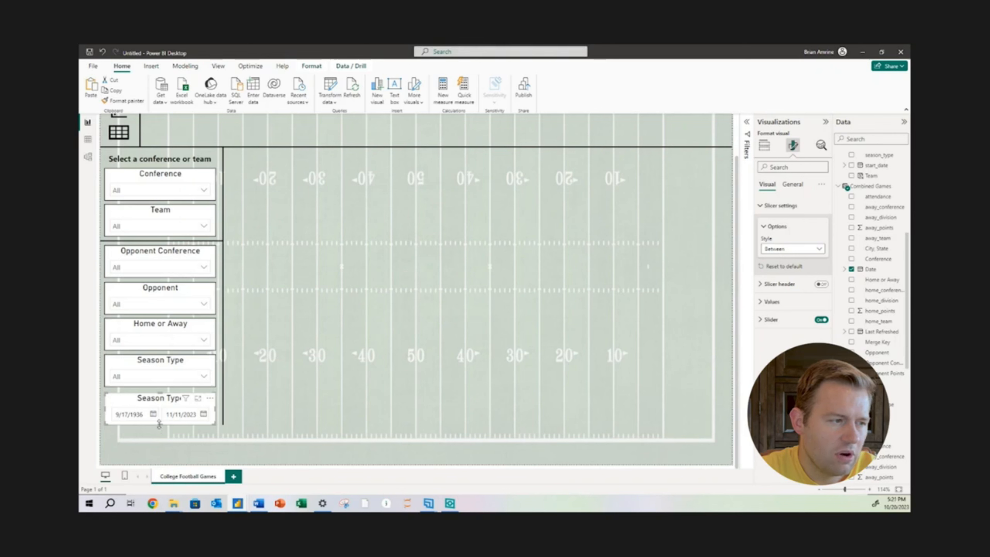
{"action": "left_click_drag", "start_coordinate": [158, 424], "coordinate": [147, 441]}
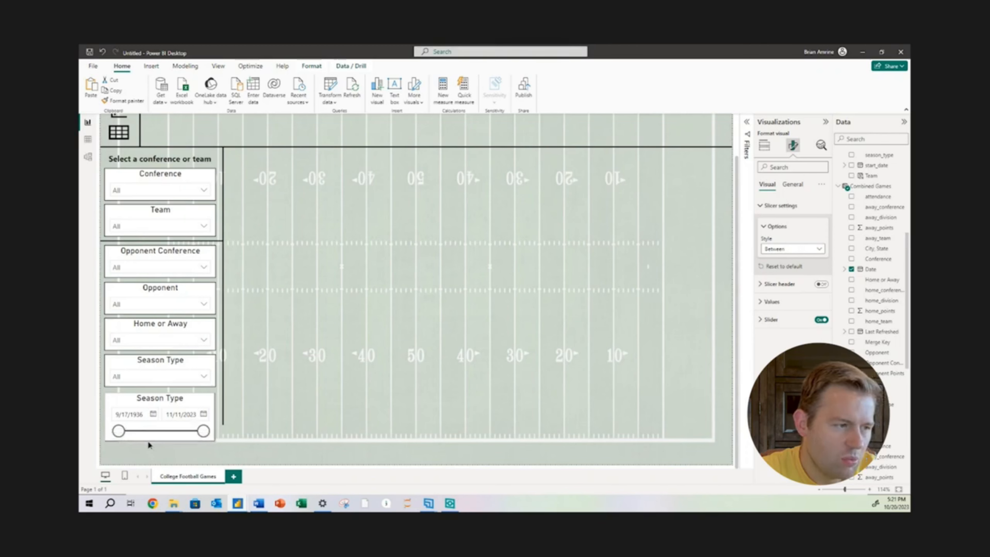
{"action": "mouse_move", "coordinate": [205, 437]}
{"action": "left_mouse_down"}
{"action": "mouse_move", "coordinate": [180, 433]}
{"action": "mouse_move", "coordinate": [208, 439]}
{"action": "left_mouse_up"}
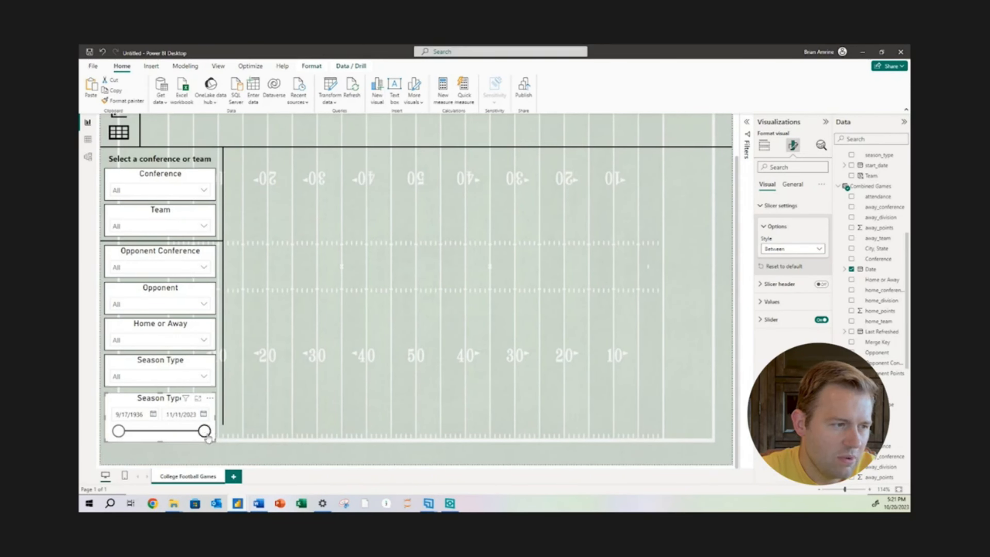
- Try moving the start of the date range to 1/17/1985 with the slider and look at its calendar picker
{"action": "left_click_drag", "start_coordinate": [119, 431], "coordinate": [154, 431]}
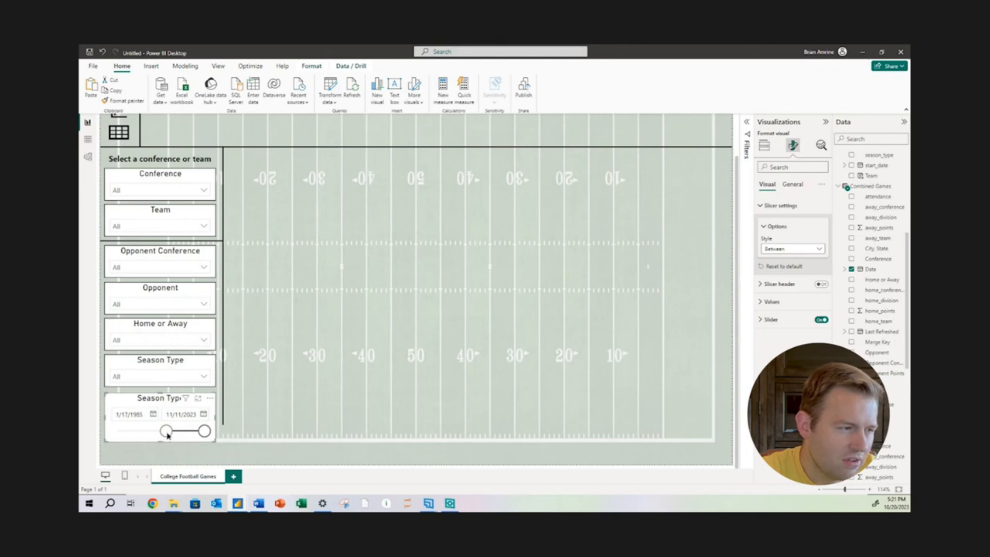
{"action": "left_click", "coordinate": [153, 414]}
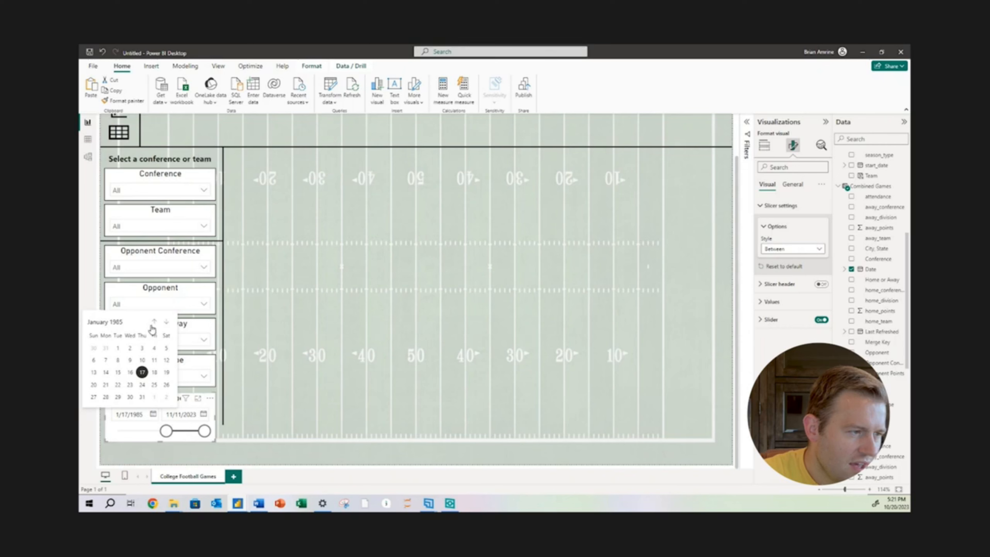
{"action": "left_click", "coordinate": [137, 415]}
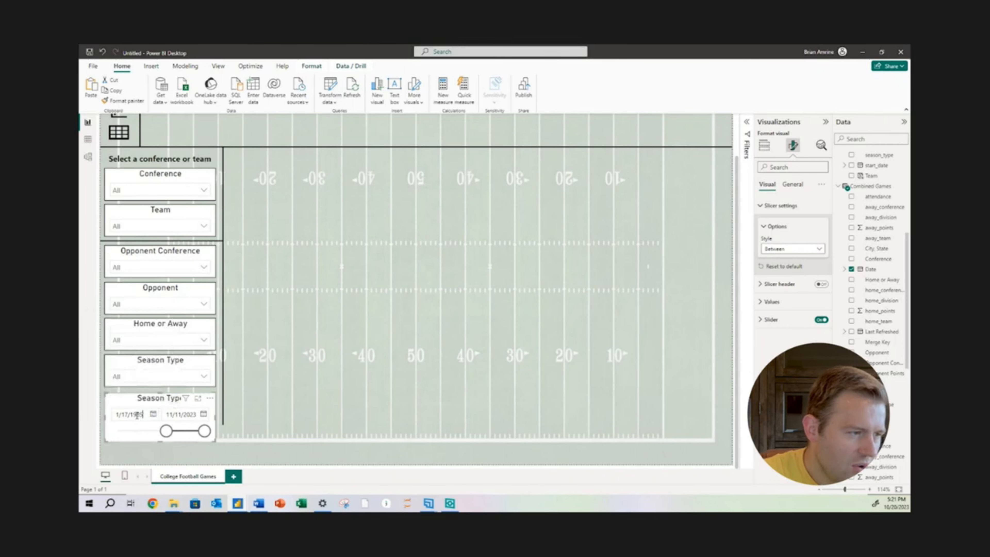
- Realign the date slicer with the slicers above it and set its start date to 1/1/2000
{"action": "left_click_drag", "start_coordinate": [143, 413], "coordinate": [122, 413]}
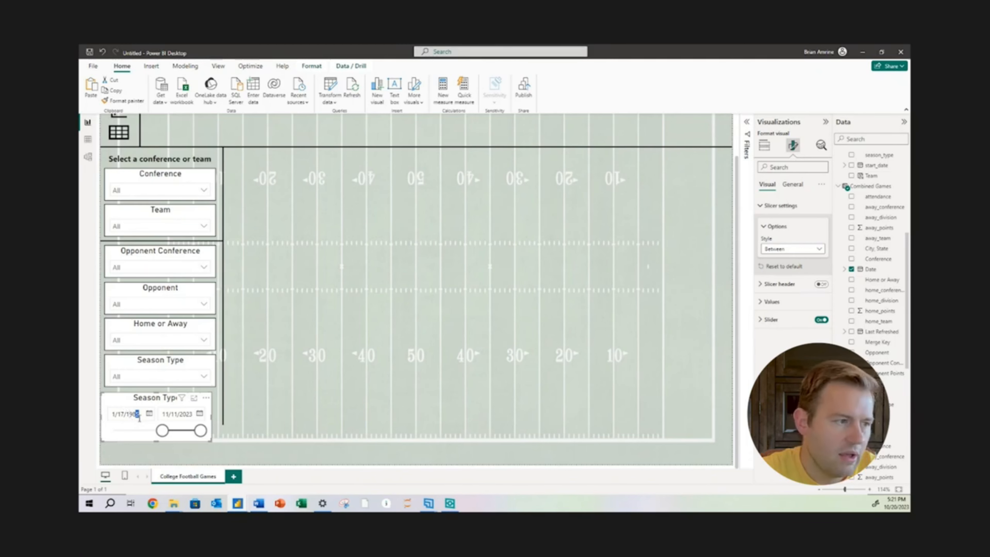
{"action": "left_click_drag", "start_coordinate": [148, 398], "coordinate": [152, 399]}
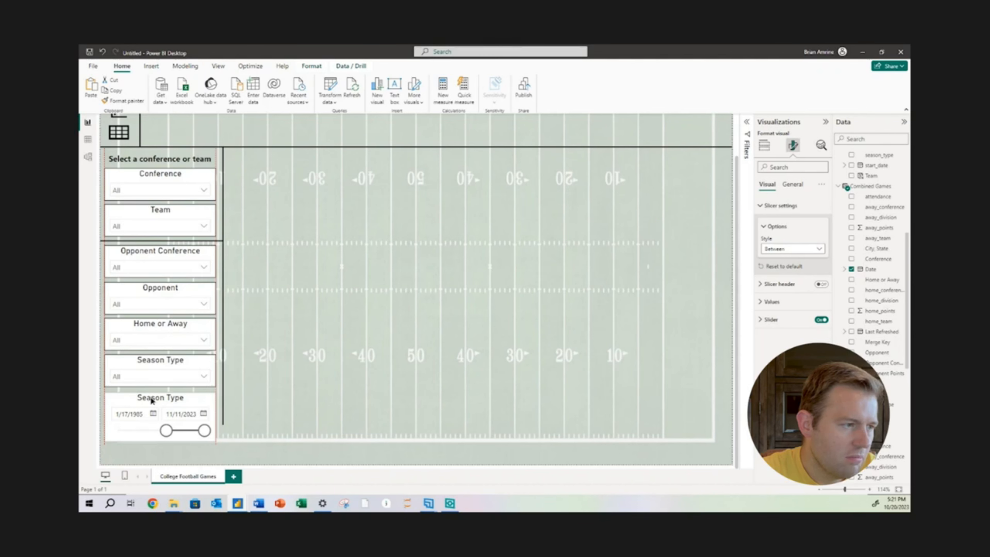
{"action": "left_click_drag", "start_coordinate": [149, 399], "coordinate": [149, 401]}
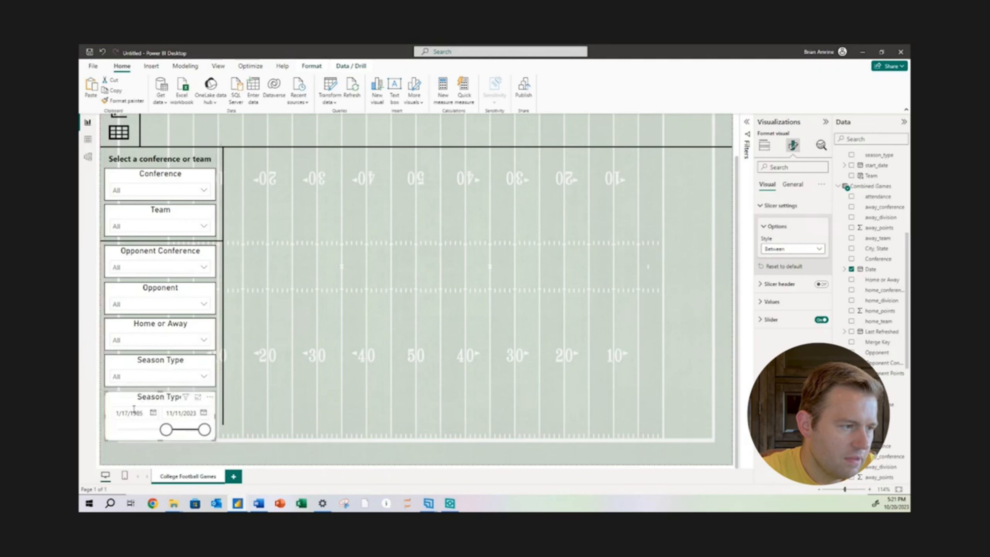
{"action": "triple_click", "coordinate": [141, 413]}
{"action": "type", "text": "1/1/2000"}
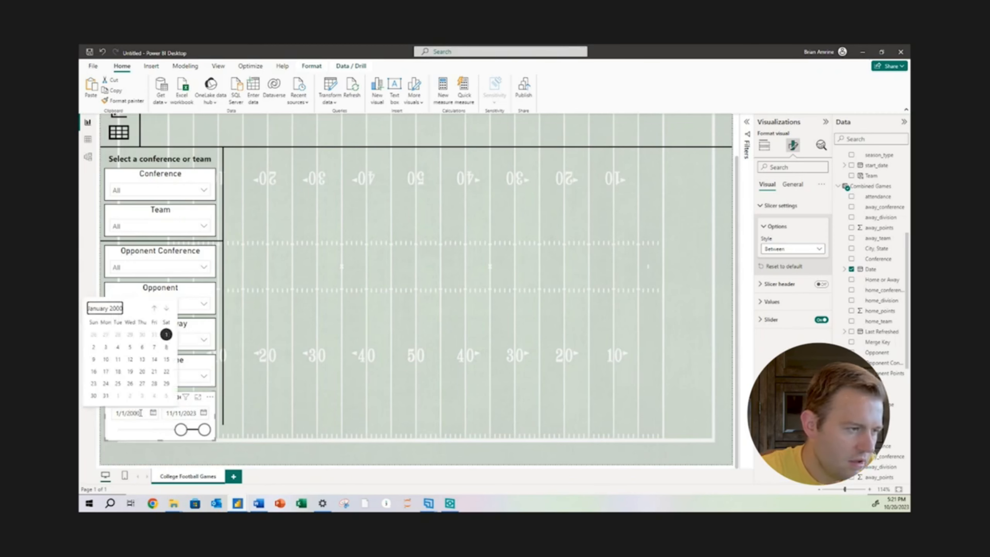
{"action": "left_click", "coordinate": [262, 421]}
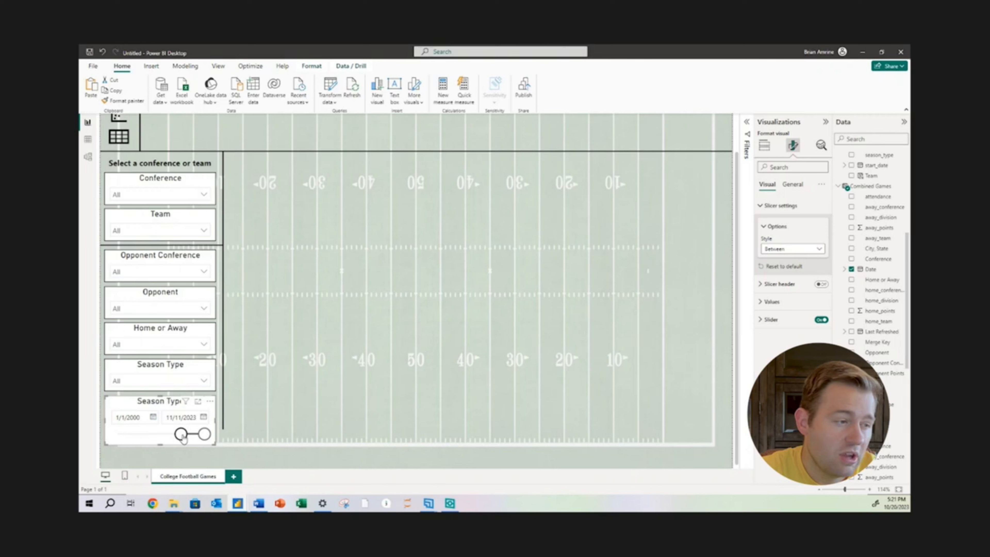
- Try hiding the date slicer's range slider by shortening the slicer and by switching the slider off, reversing both changes
{"action": "left_click_drag", "start_coordinate": [160, 444], "coordinate": [162, 428]}
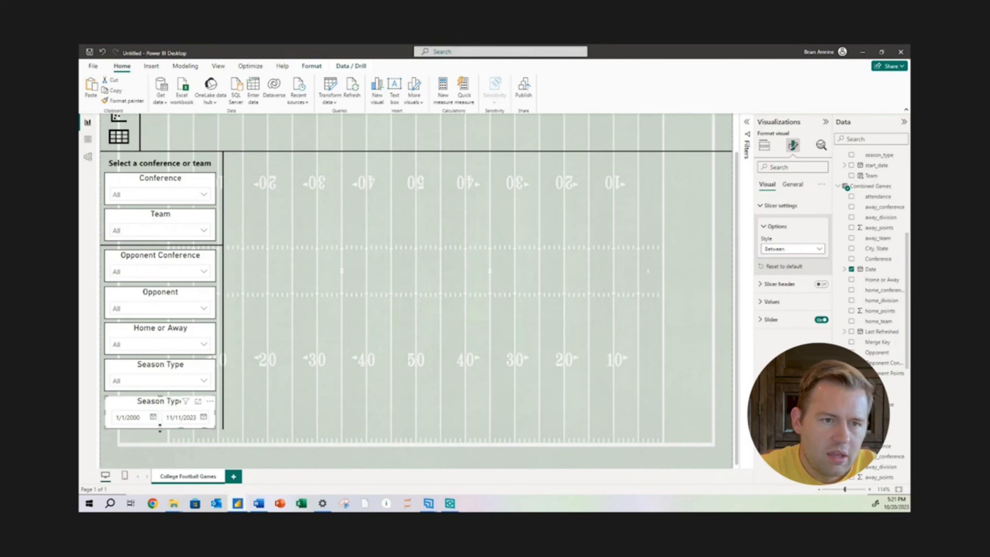
{"action": "left_click_drag", "start_coordinate": [160, 428], "coordinate": [158, 444]}
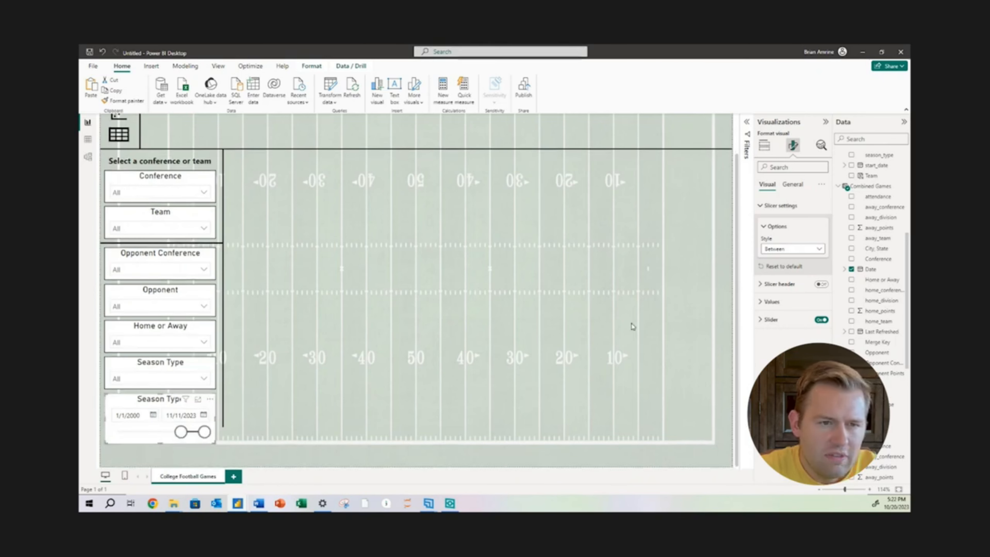
{"action": "left_click", "coordinate": [788, 284]}
{"action": "left_click", "coordinate": [788, 284]}
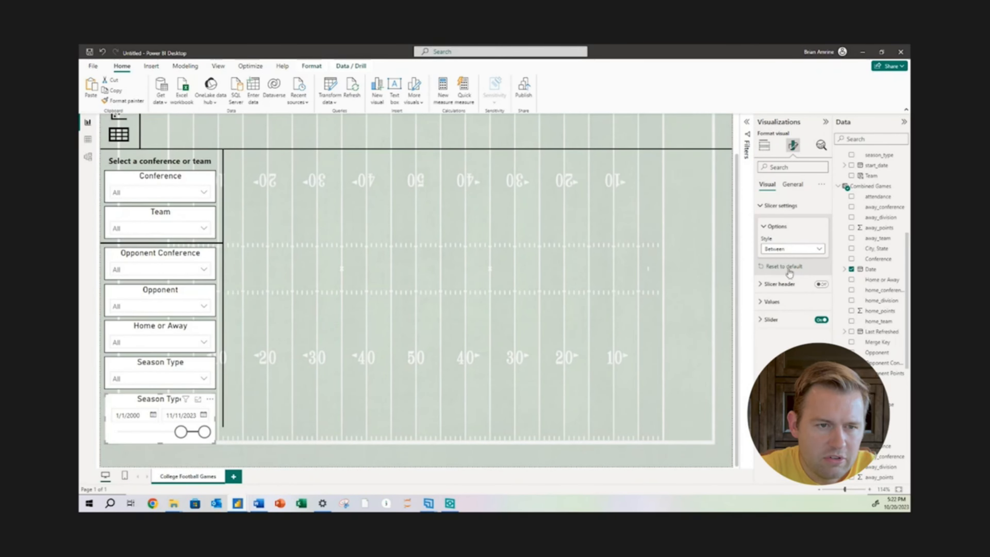
{"action": "left_click", "coordinate": [767, 228]}
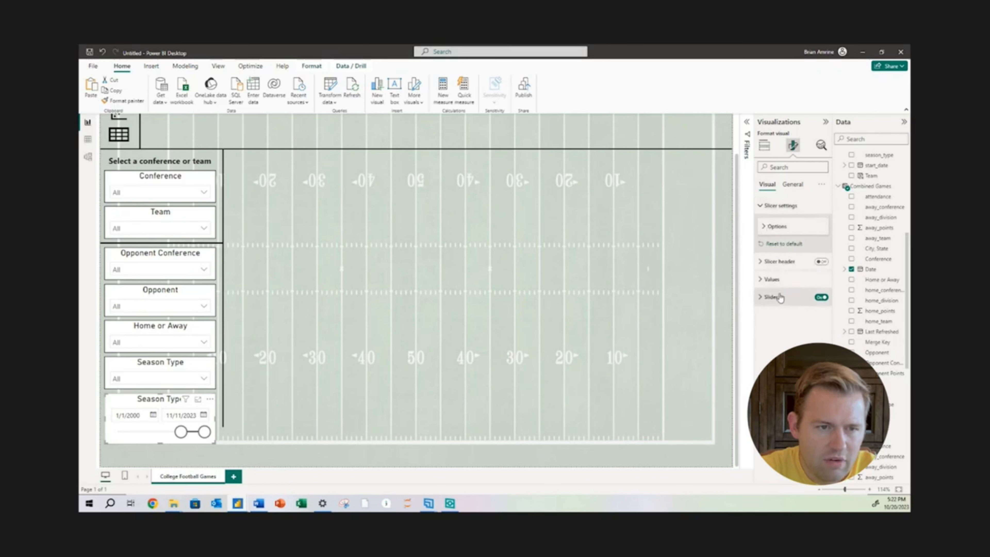
{"action": "left_click", "coordinate": [821, 298]}
{"action": "left_click", "coordinate": [821, 298]}
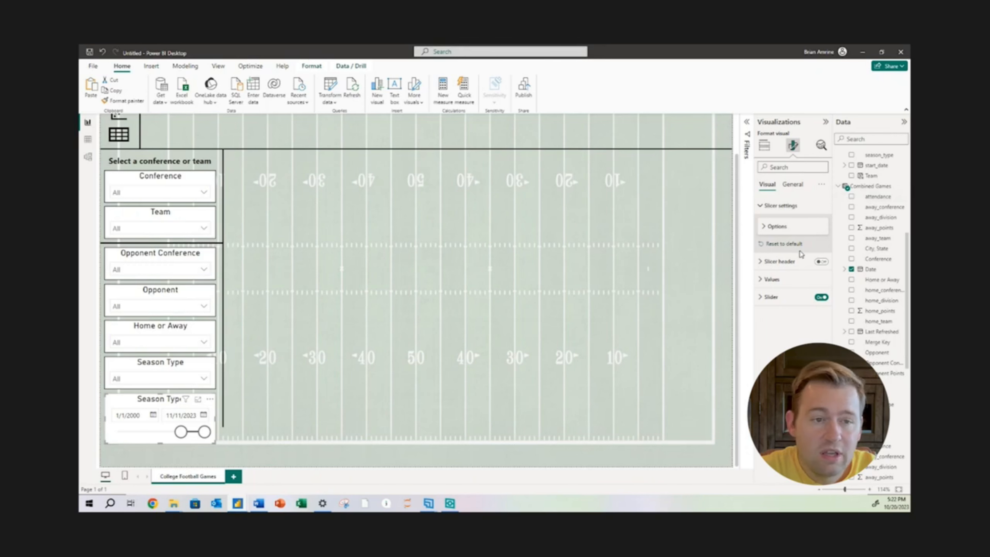
- Turn on the slicer header of the date slicer
{"action": "left_click", "coordinate": [821, 262]}
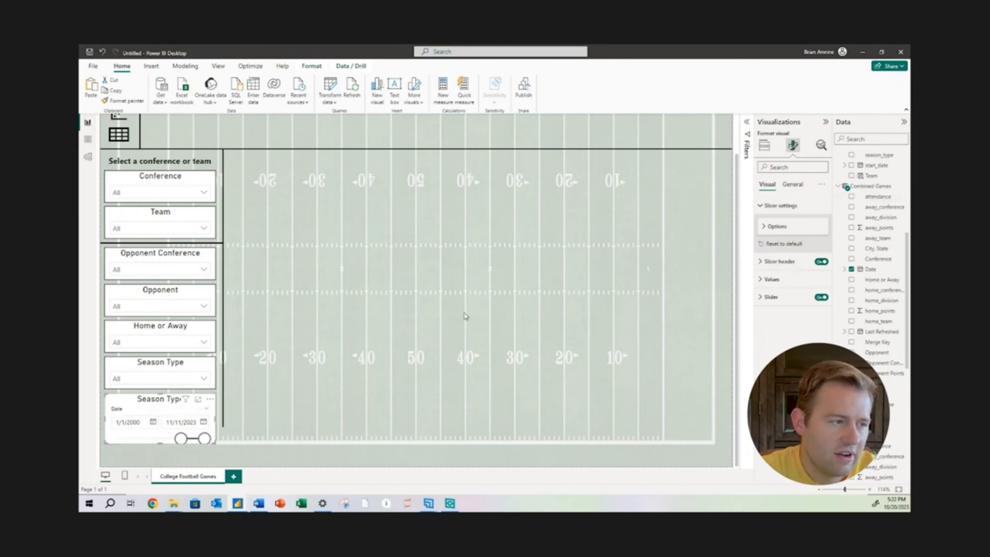
- Turn on the slicer header of the Season Type slicer
{"action": "left_click", "coordinate": [164, 370]}
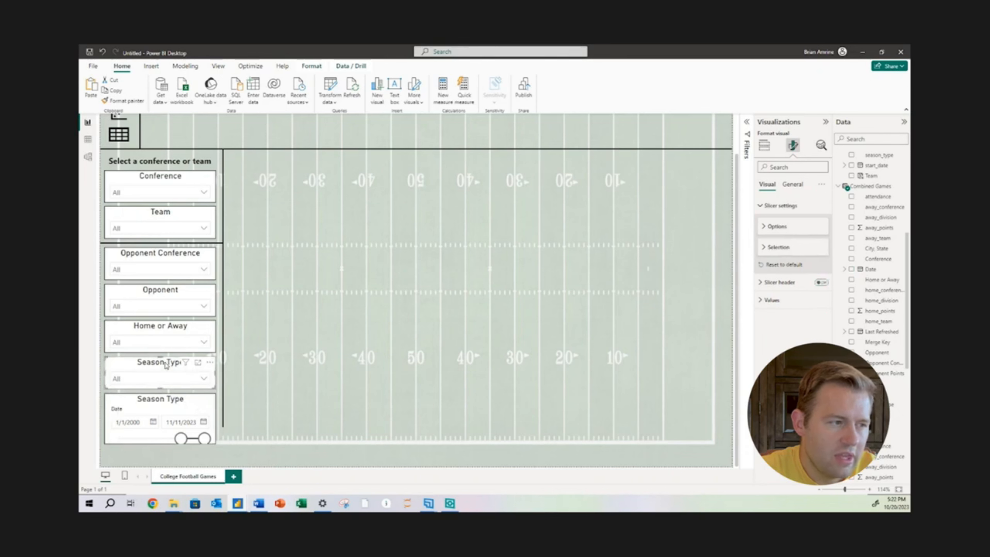
{"action": "left_click", "coordinate": [821, 283]}
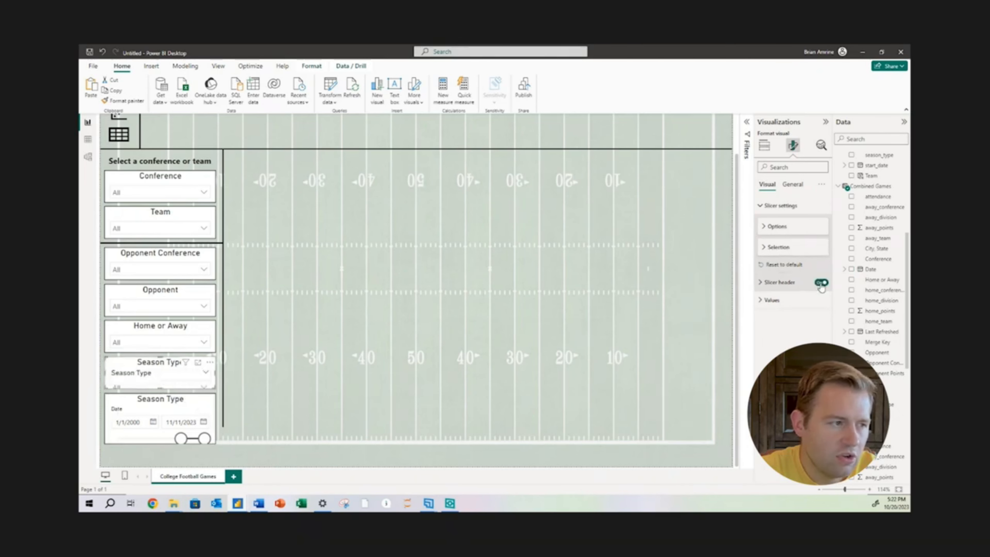
- Move the date slicer out onto the open field and try making it taller, undoing the resize
{"action": "left_click_drag", "start_coordinate": [162, 401], "coordinate": [302, 335]}
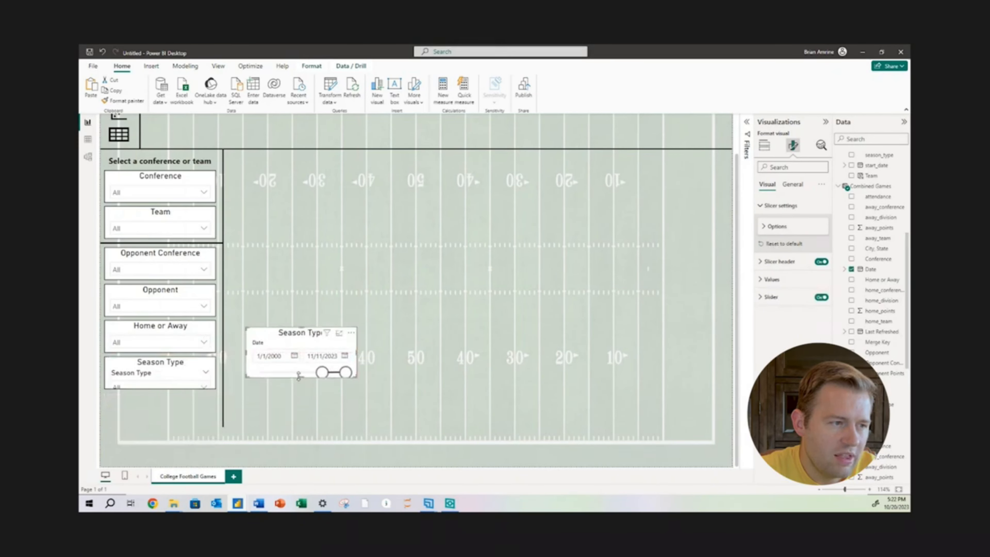
{"action": "left_click_drag", "start_coordinate": [299, 376], "coordinate": [299, 415]}
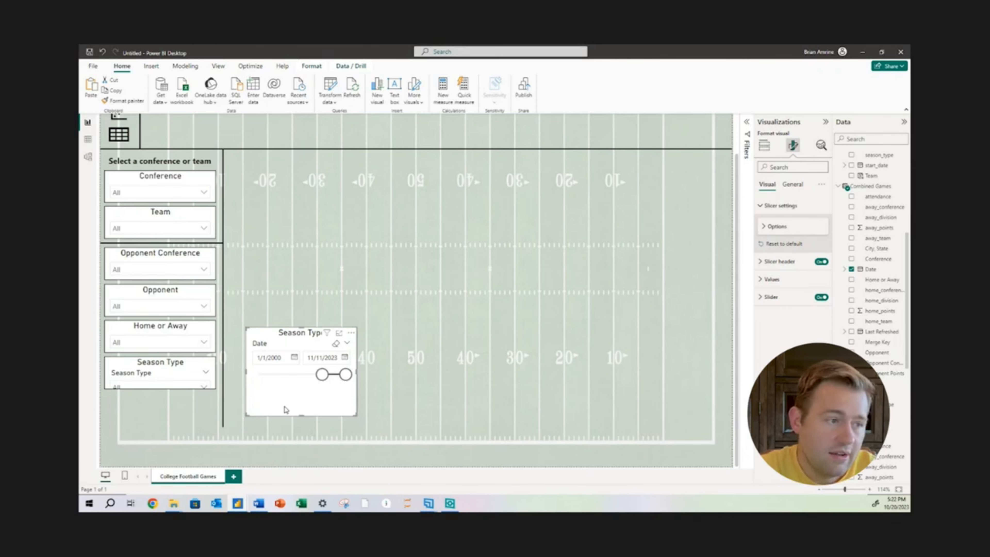
{"action": "key", "text": "ctrl+z"}
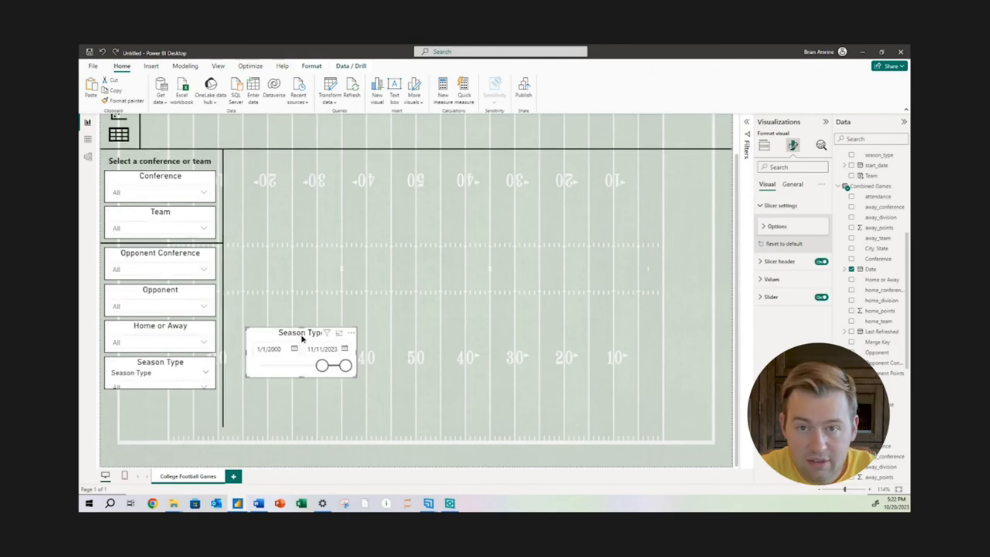
- Place the date slicer back below the Season Type slicer and extend the start of its range to 9/17/1936
{"action": "left_click_drag", "start_coordinate": [301, 334], "coordinate": [160, 400]}
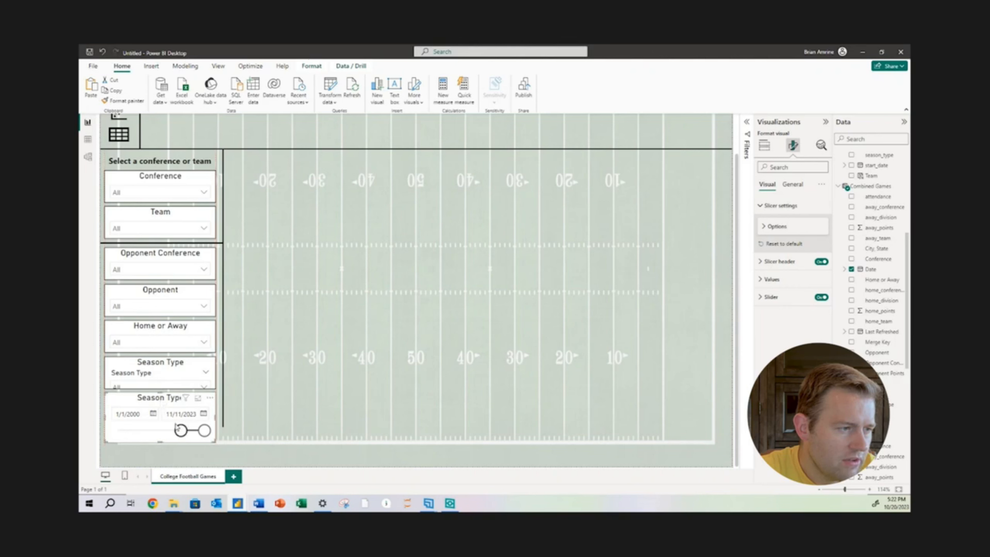
{"action": "left_click_drag", "start_coordinate": [180, 431], "coordinate": [112, 433]}
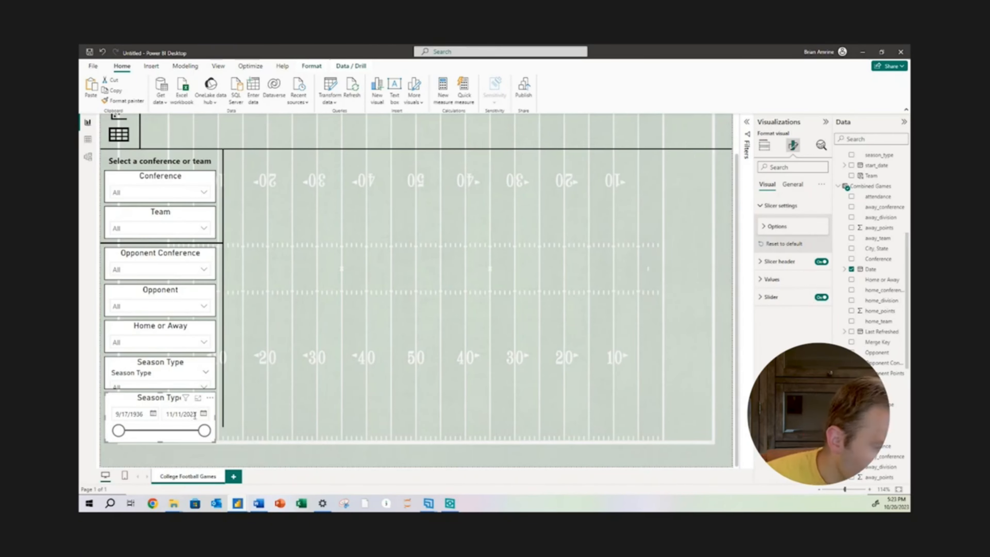
{"action": "left_click", "coordinate": [224, 413]}
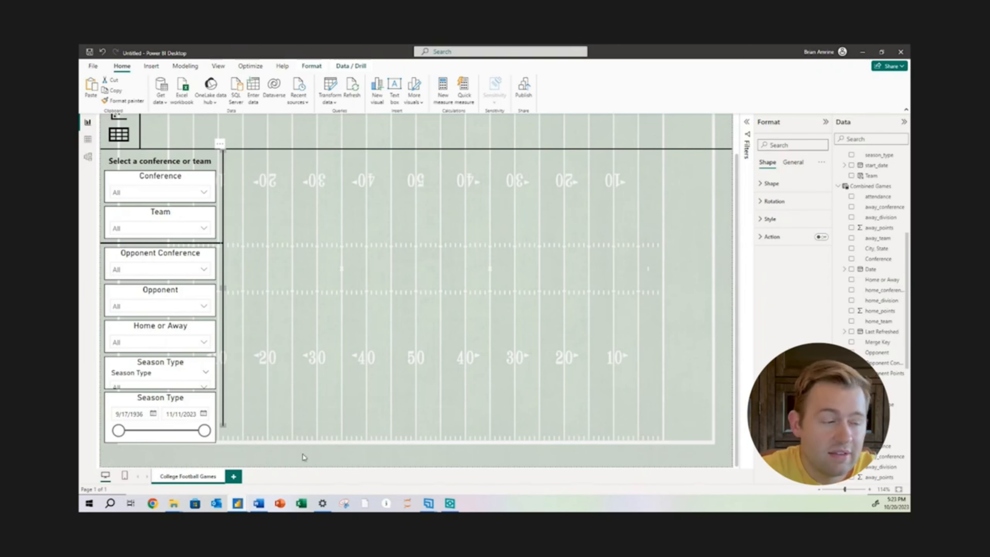
- Duplicate the date slicer and place the copy on the open field beside the slicer column
{"action": "left_click", "coordinate": [160, 402]}
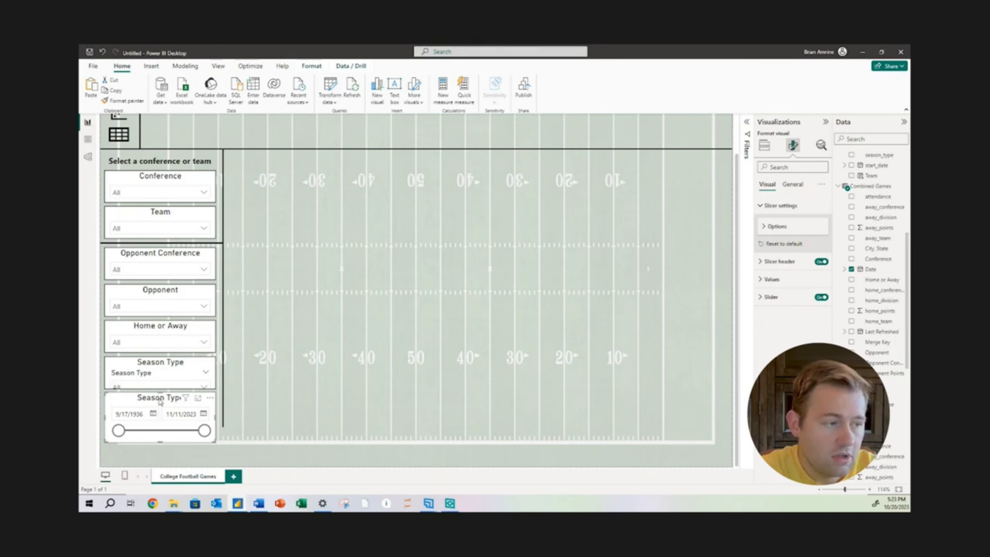
{"action": "key", "text": "ctrl+v"}
{"action": "left_click_drag", "start_coordinate": [160, 401], "coordinate": [304, 370]}
- Collapse the Away Games, Combined Games and Home Games tables in the field list to reach the Weather fields
{"action": "scroll", "coordinate": [907, 358], "scroll_direction": "up", "scroll_amount": 10}
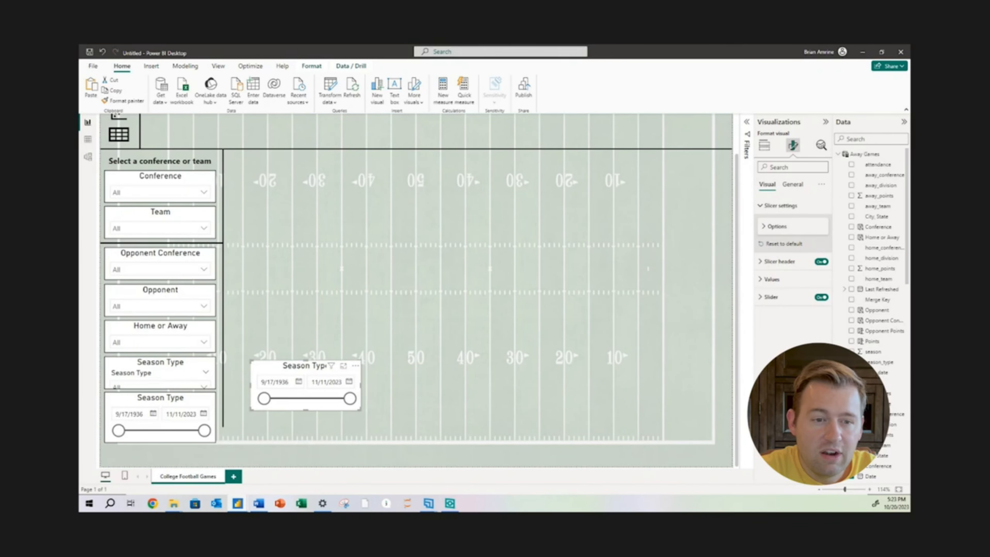
{"action": "left_click", "coordinate": [840, 155]}
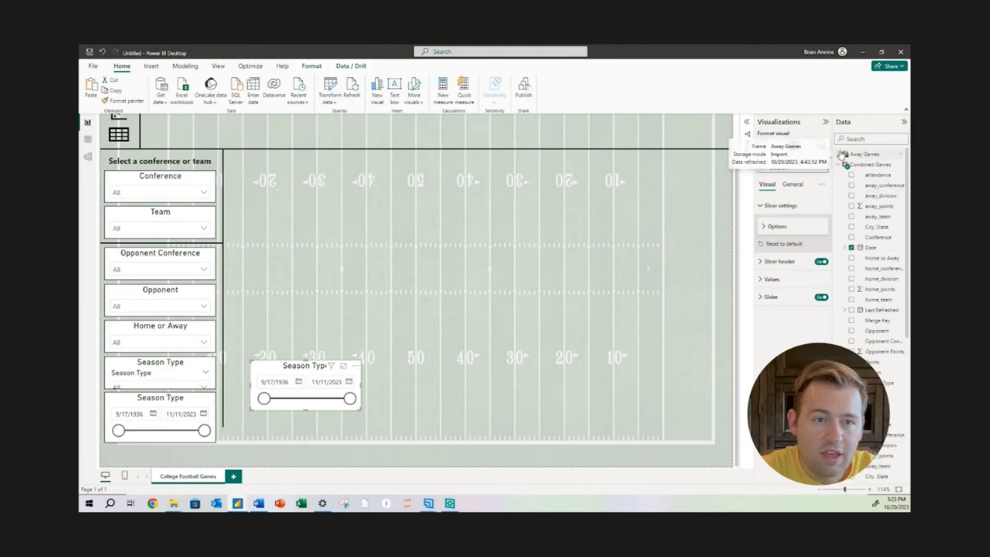
{"action": "left_click", "coordinate": [840, 165]}
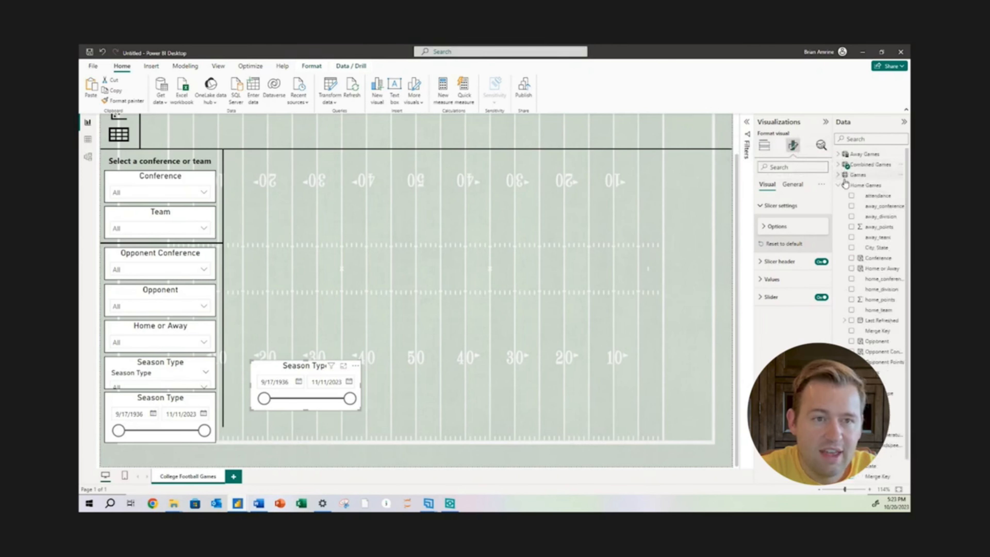
{"action": "left_click", "coordinate": [838, 186]}
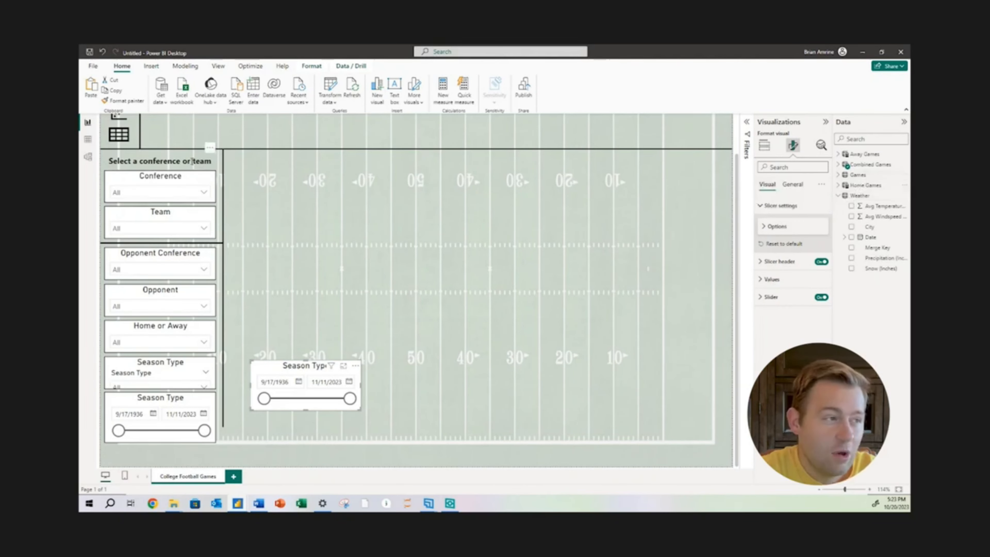
- Delete the Merge Key relationship between the Games and Weather tables in the data model
{"action": "left_click", "coordinate": [89, 158]}
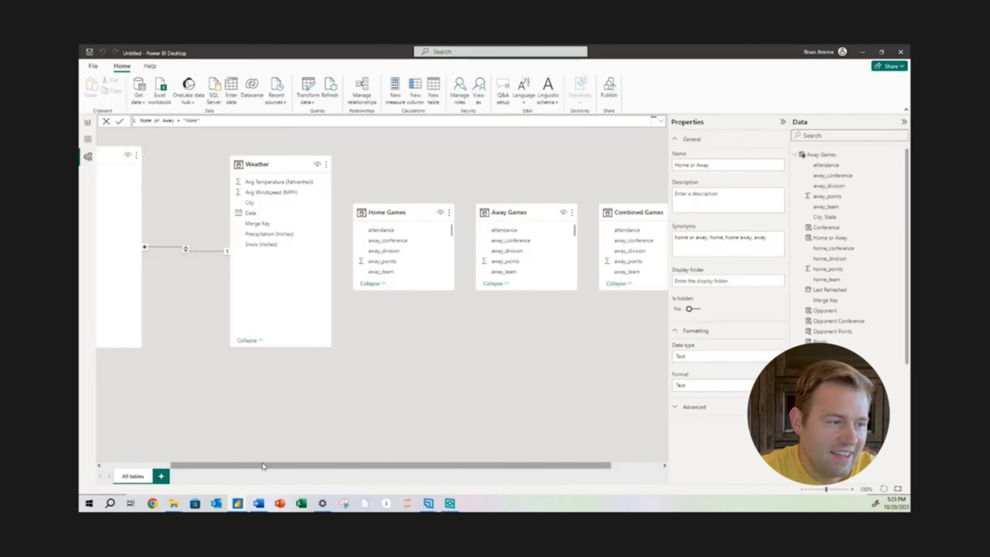
{"action": "left_click_drag", "start_coordinate": [213, 464], "coordinate": [147, 466]}
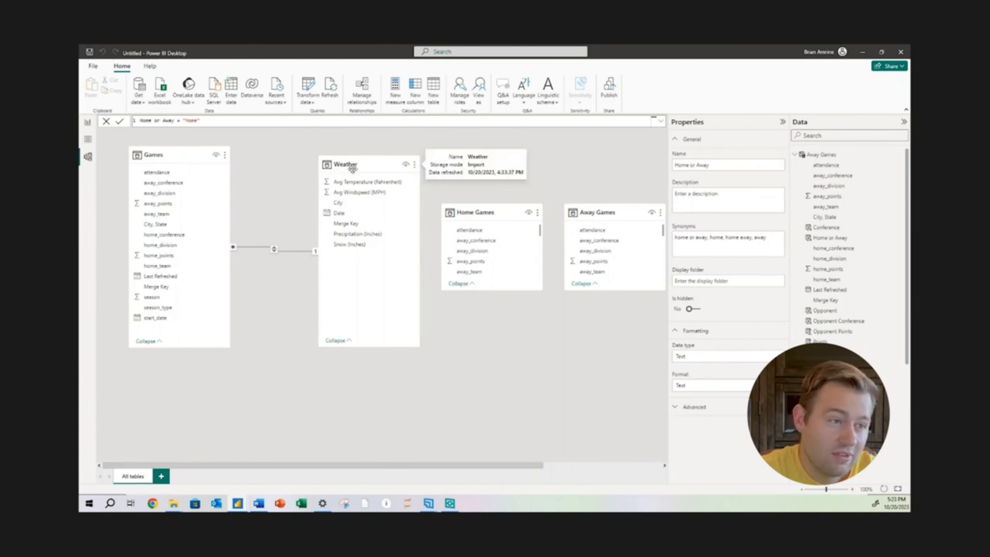
{"action": "left_click", "coordinate": [287, 252]}
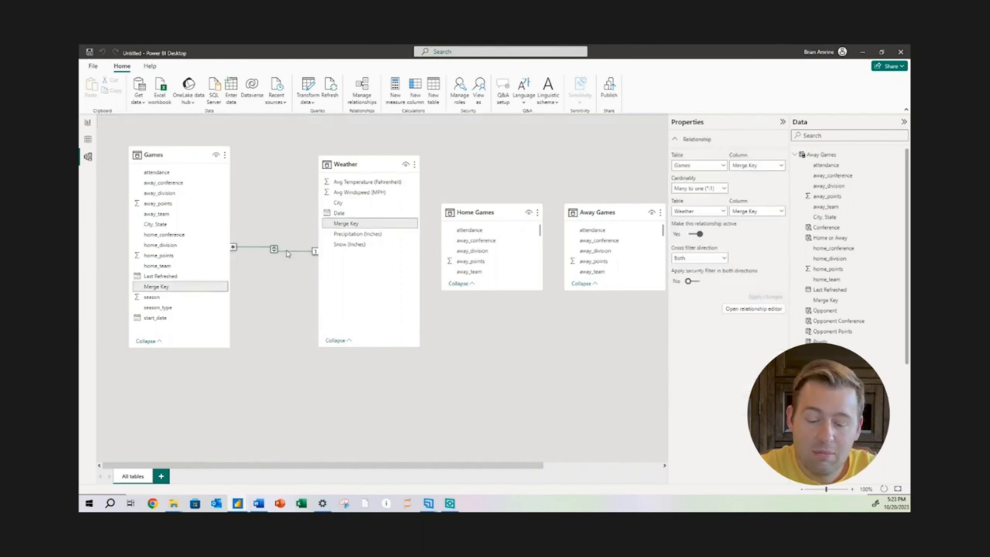
{"action": "key", "text": "Delete"}
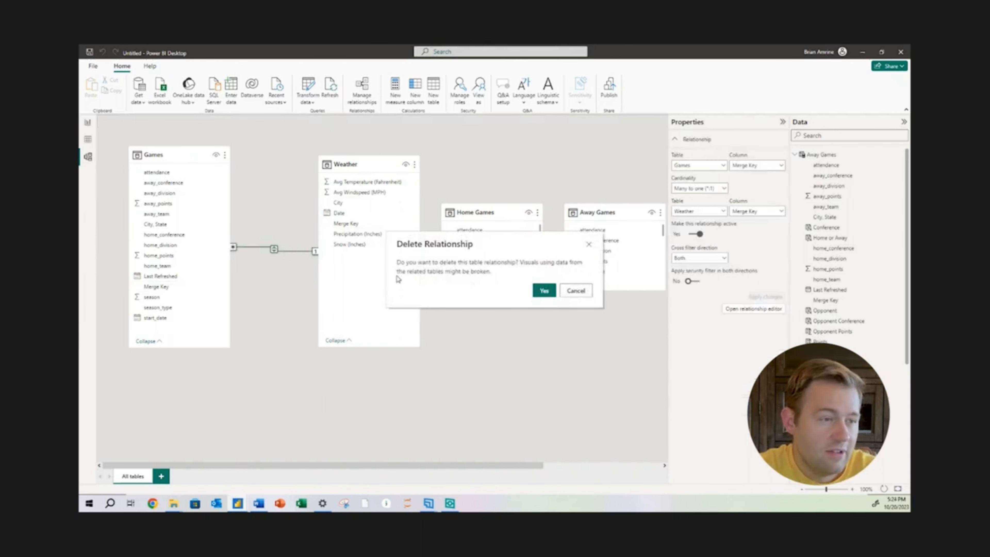
{"action": "left_click", "coordinate": [543, 291]}
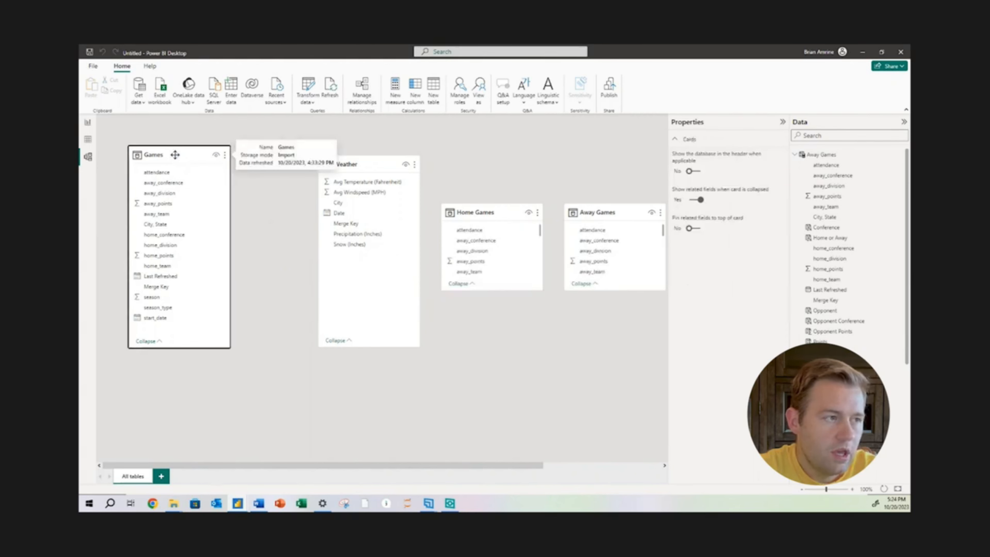
- Shorten the Games table card and line up Games, Home Games and Away Games in one row of the model diagram
{"action": "left_click", "coordinate": [176, 151]}
{"action": "mouse_move", "coordinate": [177, 144]}
{"action": "left_mouse_down"}
{"action": "mouse_move", "coordinate": [176, 259]}
{"action": "mouse_move", "coordinate": [160, 154]}
{"action": "left_mouse_up"}
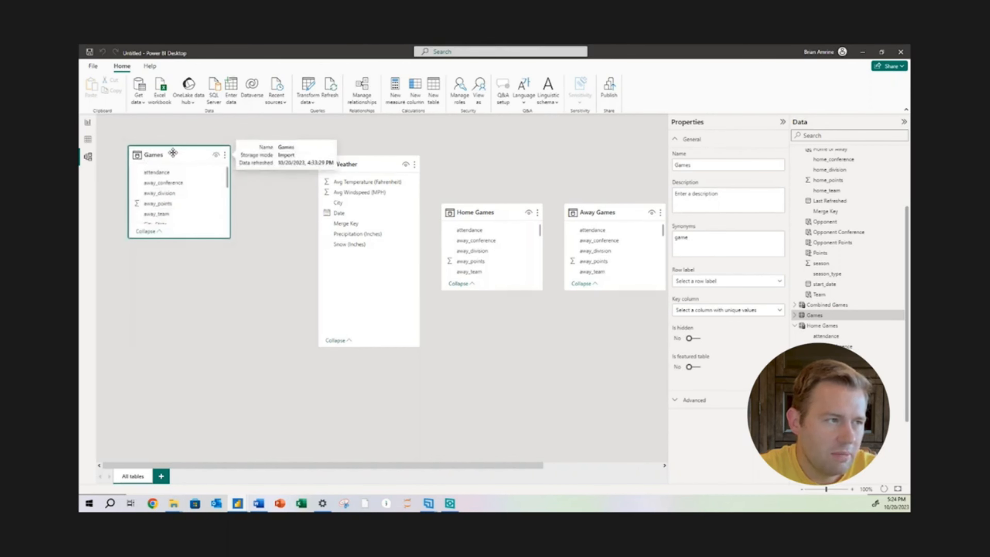
{"action": "left_click_drag", "start_coordinate": [162, 147], "coordinate": [454, 136]}
{"action": "left_click_drag", "start_coordinate": [583, 212], "coordinate": [645, 154]}
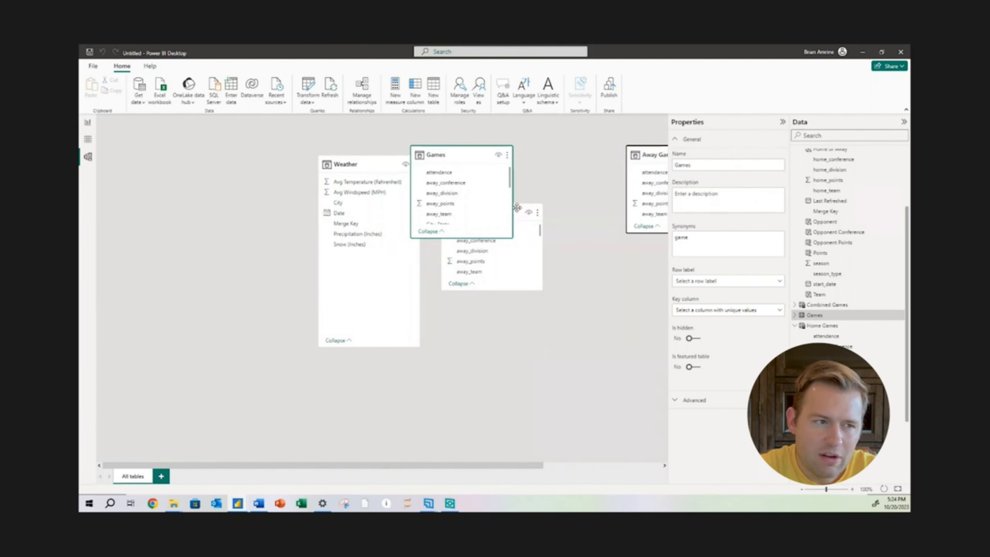
{"action": "left_click_drag", "start_coordinate": [517, 208], "coordinate": [594, 150]}
{"action": "left_click_drag", "start_coordinate": [445, 154], "coordinate": [441, 155]}
{"action": "left_click_drag", "start_coordinate": [456, 237], "coordinate": [454, 232]}
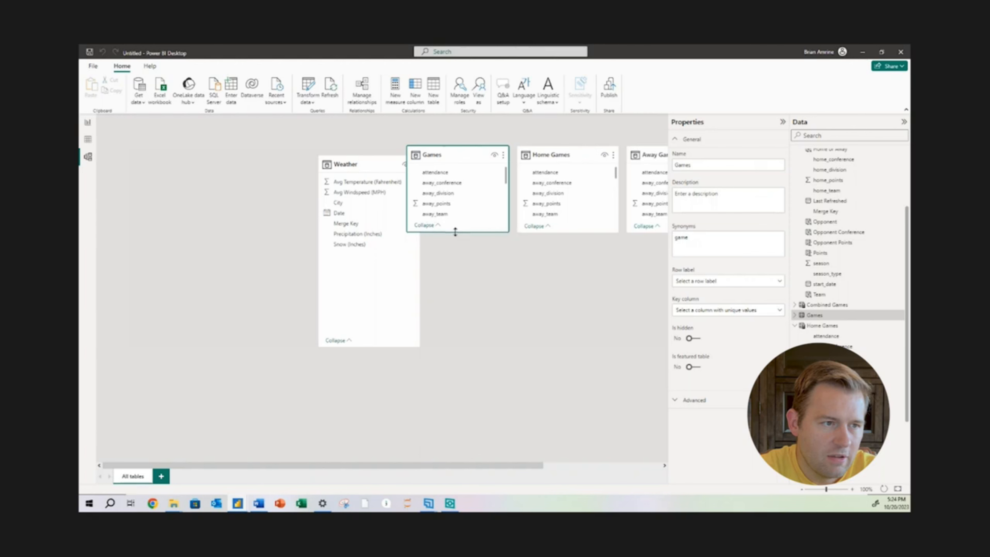
- Place the Combined Games card below Games, make it taller, and put the Weather card beside it
{"action": "left_click_drag", "start_coordinate": [453, 467], "coordinate": [556, 467]}
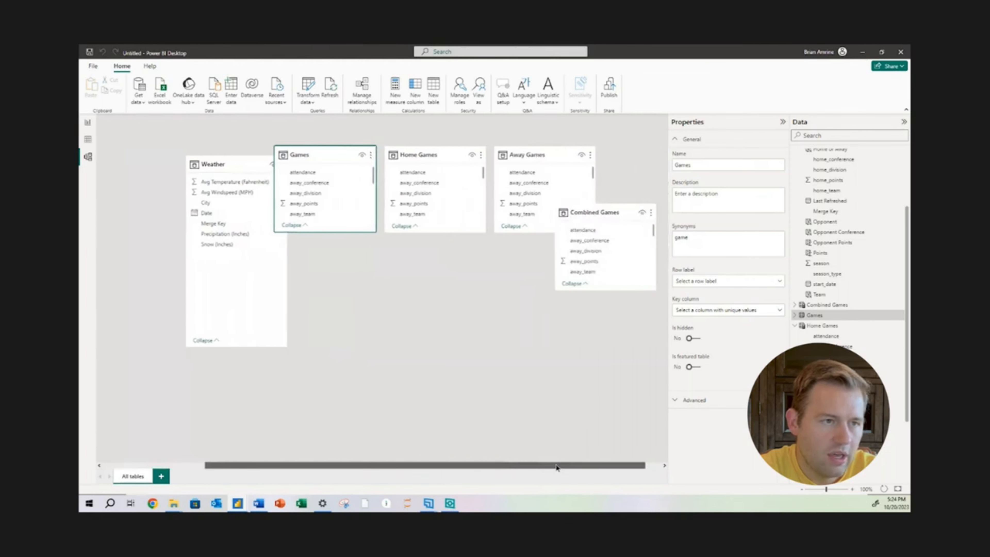
{"action": "left_click_drag", "start_coordinate": [580, 214], "coordinate": [341, 278]}
{"action": "left_click_drag", "start_coordinate": [357, 349], "coordinate": [357, 435]}
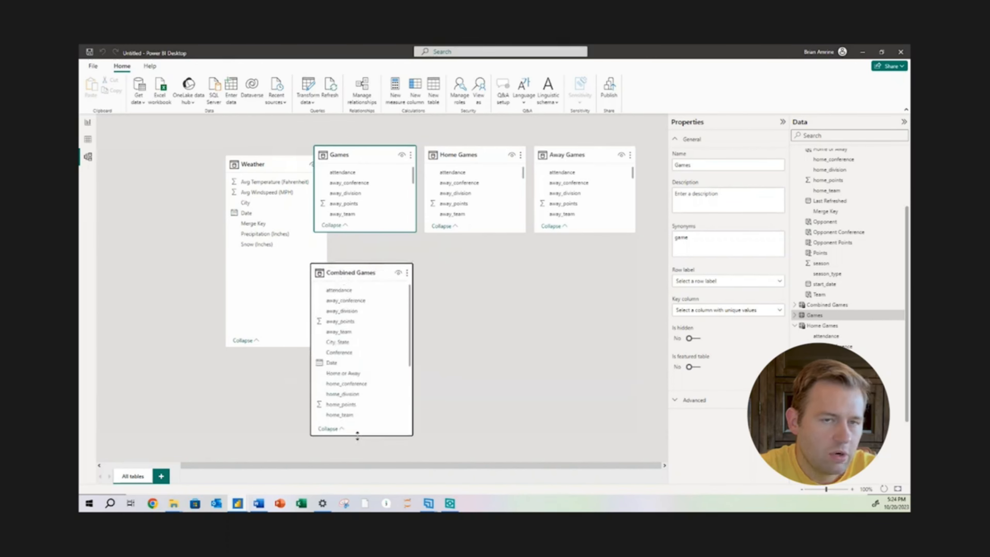
{"action": "left_click_drag", "start_coordinate": [253, 167], "coordinate": [466, 278]}
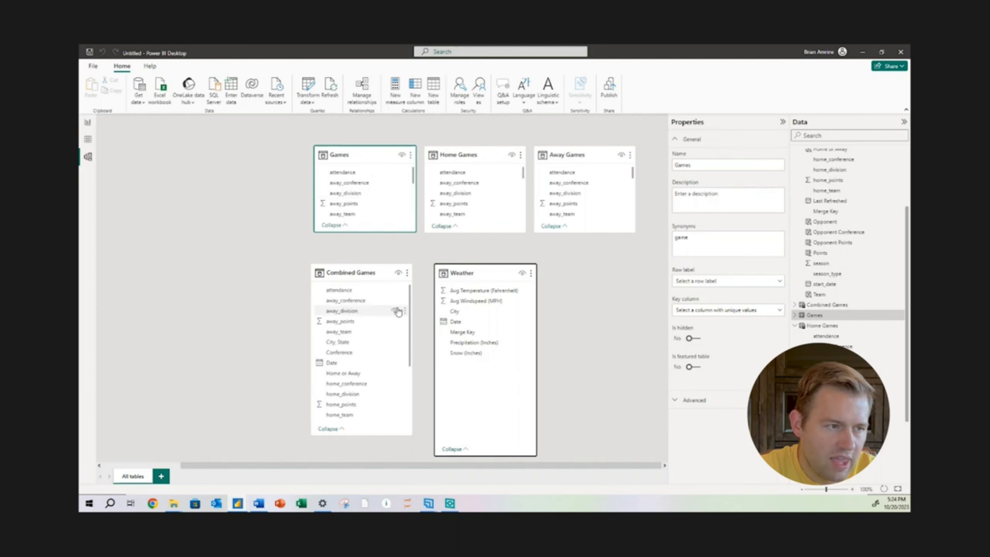
- Relate Combined Games to Weather on Merge Key and set the relationship's cross-filter direction to Both
{"action": "left_click_drag", "start_coordinate": [411, 308], "coordinate": [469, 332]}
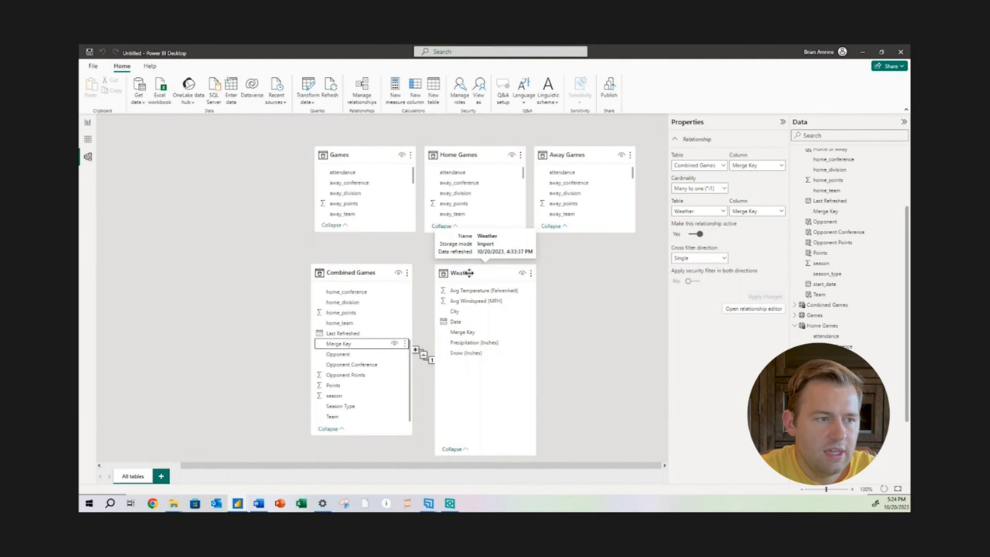
{"action": "left_click_drag", "start_coordinate": [469, 273], "coordinate": [533, 268]}
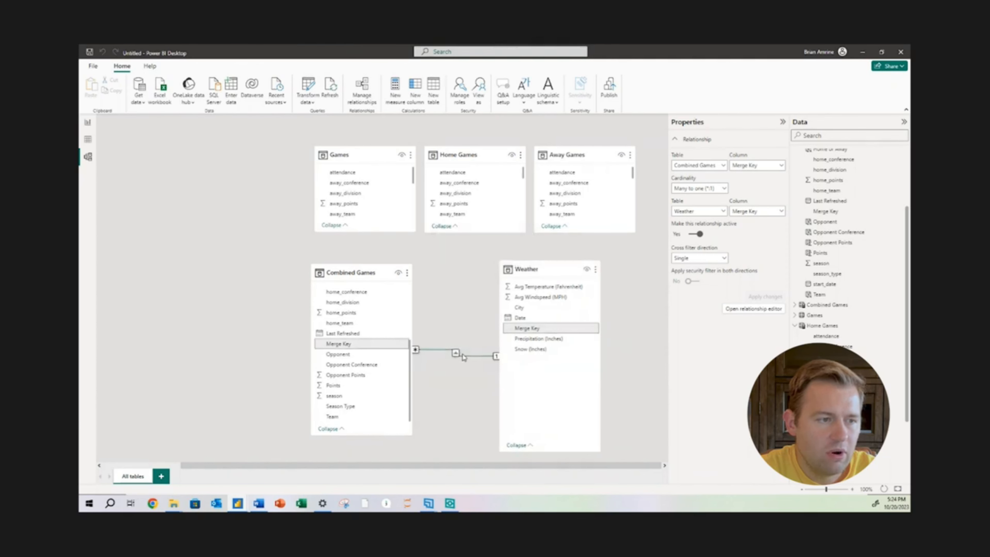
{"action": "double_click", "coordinate": [480, 351]}
{"action": "left_click", "coordinate": [524, 340]}
{"action": "left_click", "coordinate": [517, 351]}
{"action": "left_click", "coordinate": [581, 385]}
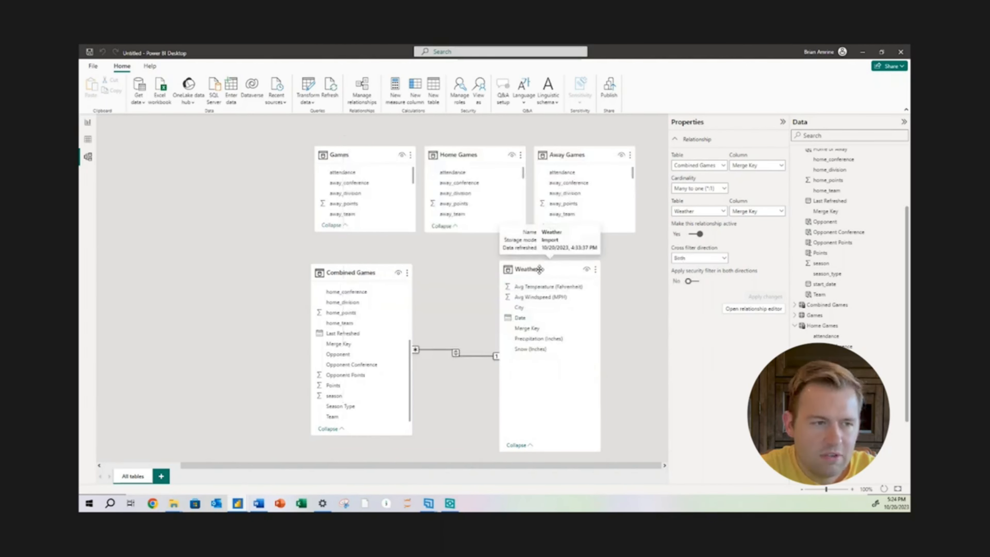
- Return to the report page and replace Date in the duplicated slicer with Avg Temperature (Fahrenheit) from the Weather table
{"action": "left_click", "coordinate": [88, 123]}
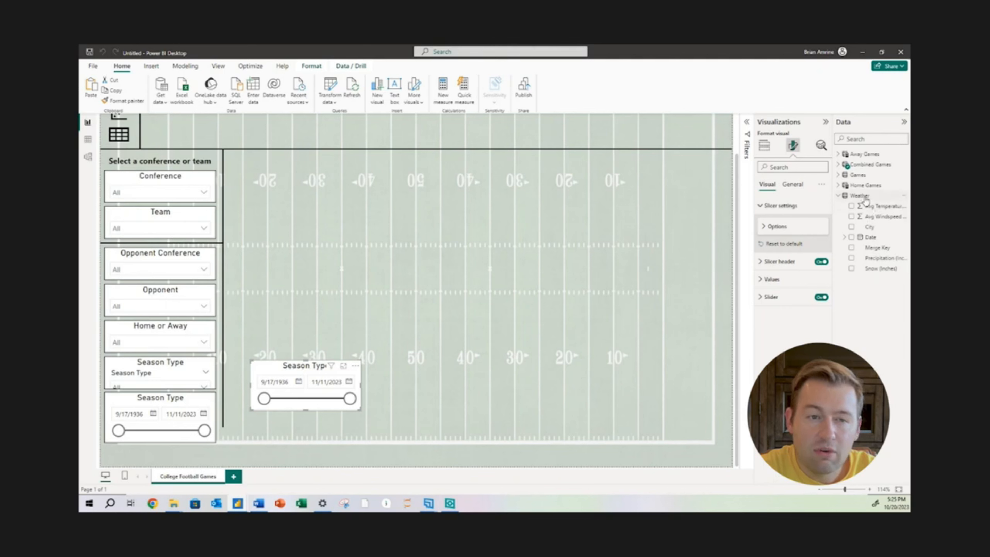
{"action": "left_click", "coordinate": [763, 146]}
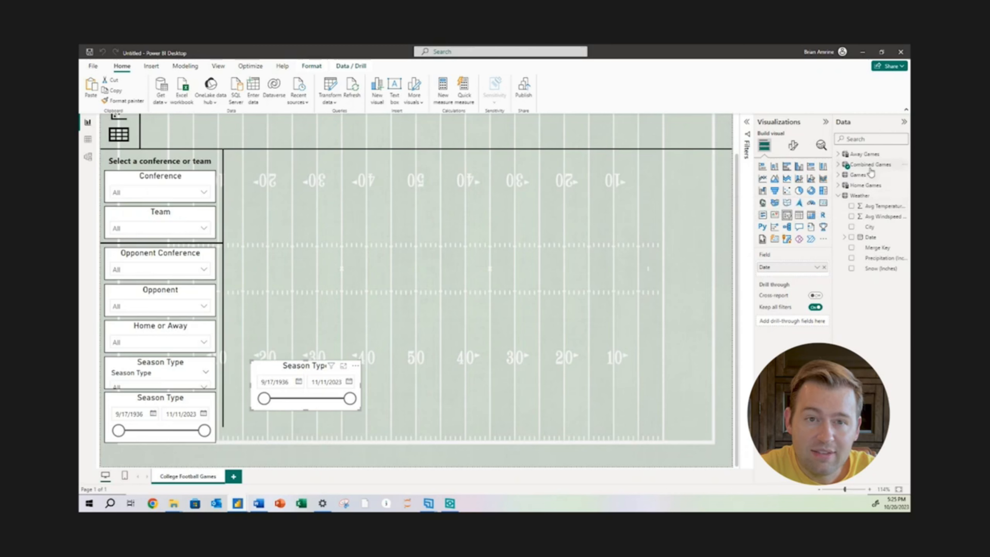
{"action": "left_click_drag", "start_coordinate": [880, 211], "coordinate": [812, 268]}
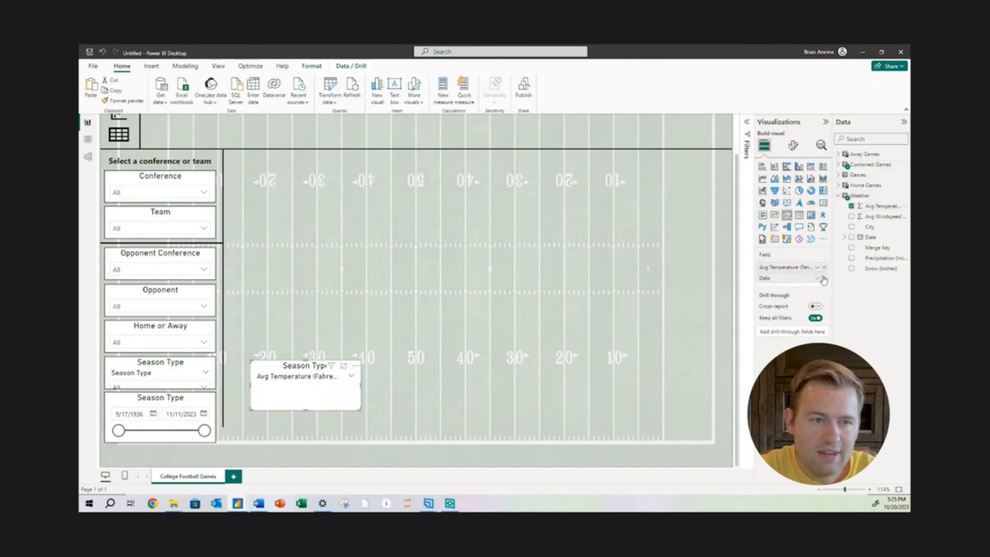
{"action": "left_click", "coordinate": [824, 278]}
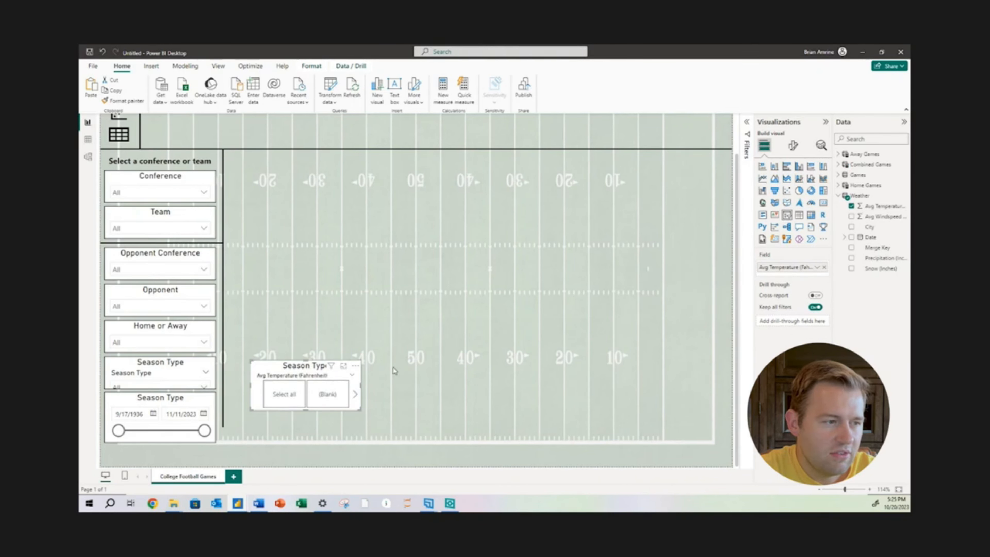
- Set the style of the average temperature slicer to Between
{"action": "left_click_drag", "start_coordinate": [360, 410], "coordinate": [439, 449]}
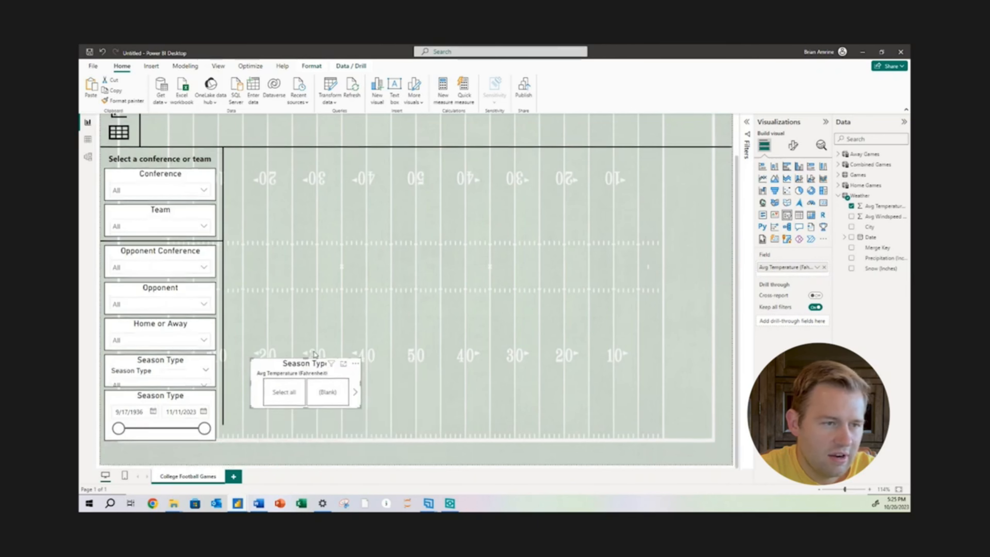
{"action": "left_click", "coordinate": [793, 146]}
{"action": "left_click", "coordinate": [786, 207]}
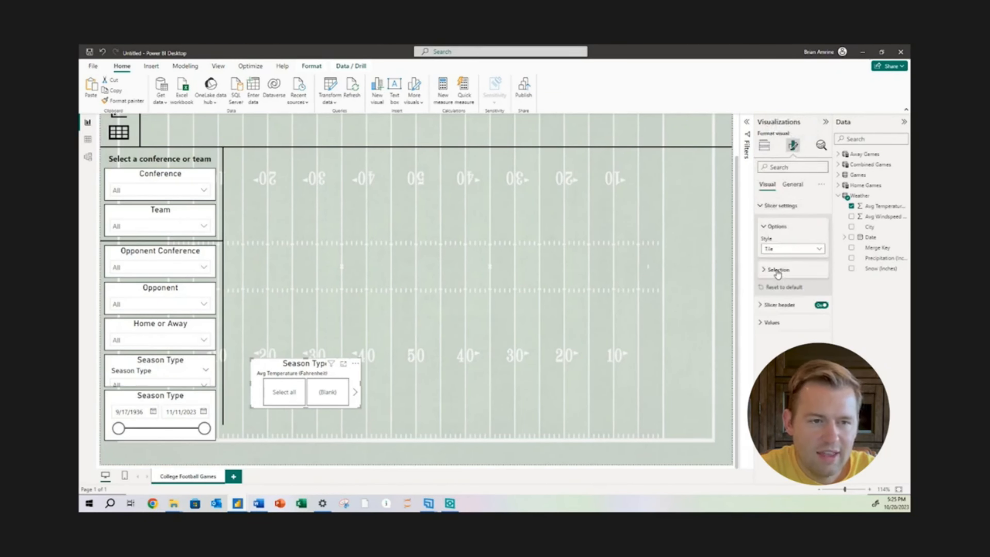
{"action": "left_click", "coordinate": [775, 249]}
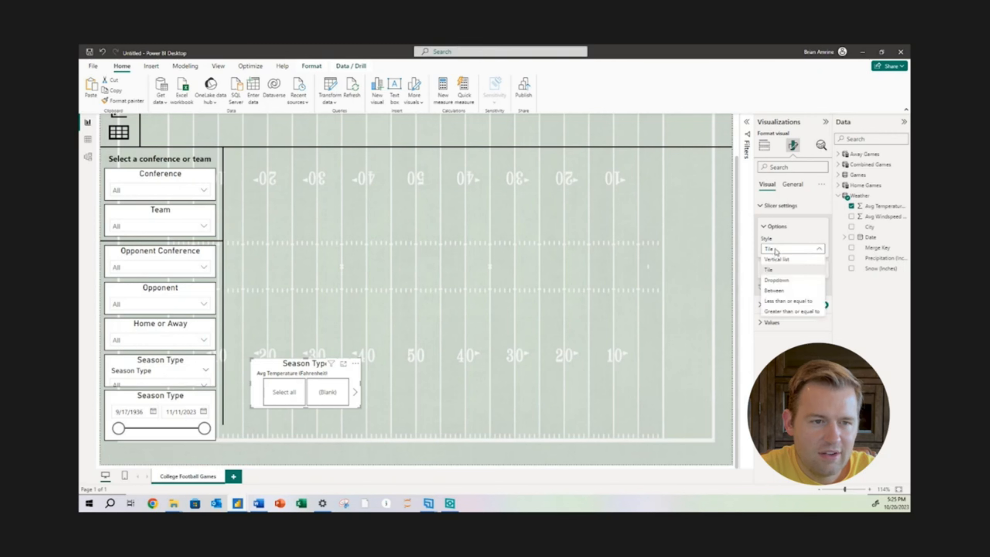
{"action": "left_click", "coordinate": [794, 292]}
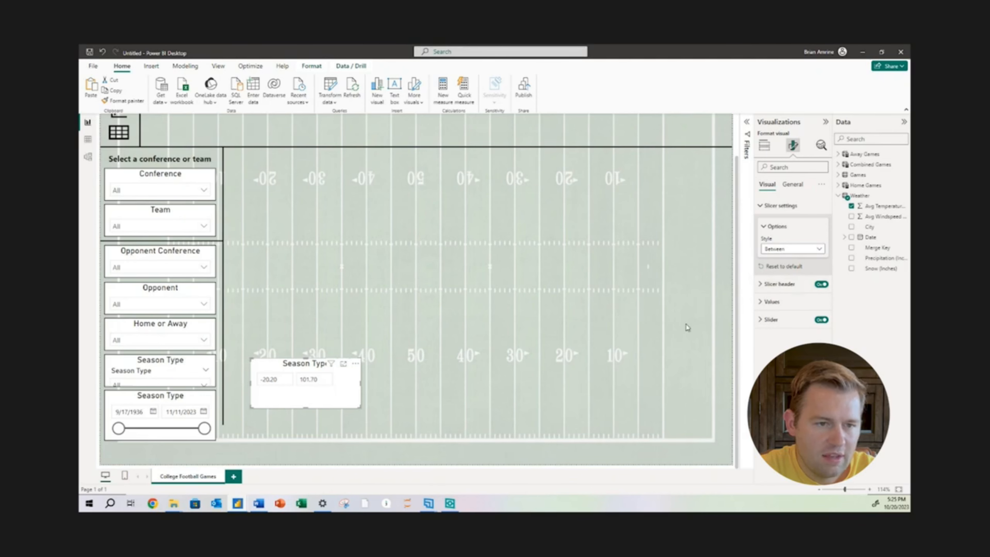
- Narrow the average temperature slicer until its slider shows and change its title to Avg Temperature
{"action": "left_click_drag", "start_coordinate": [360, 382], "coordinate": [340, 380]}
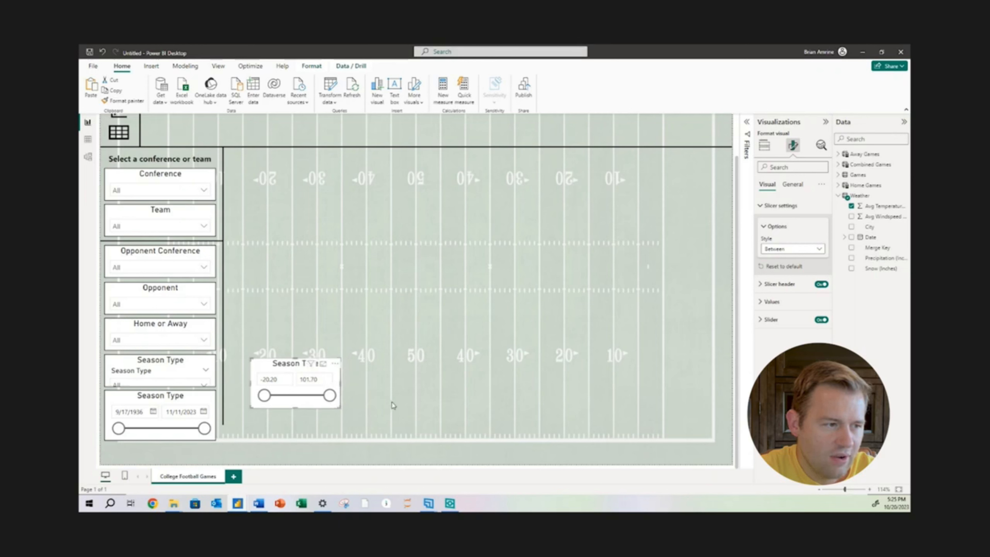
{"action": "left_click", "coordinate": [272, 380]}
{"action": "left_click", "coordinate": [792, 185]}
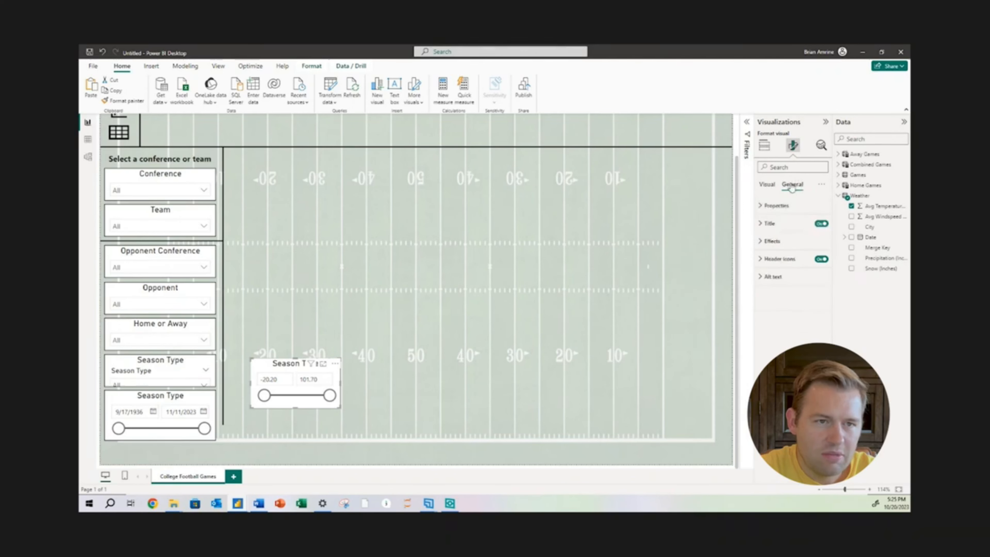
{"action": "left_click", "coordinate": [779, 223]}
{"action": "left_click_drag", "start_coordinate": [795, 267], "coordinate": [754, 272]}
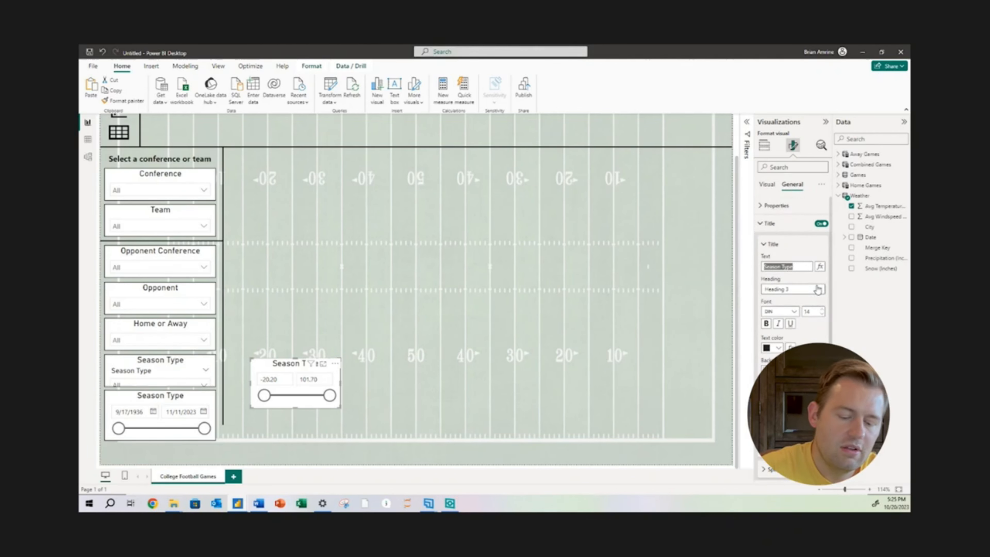
{"action": "type", "text": "Avg Temperature"}
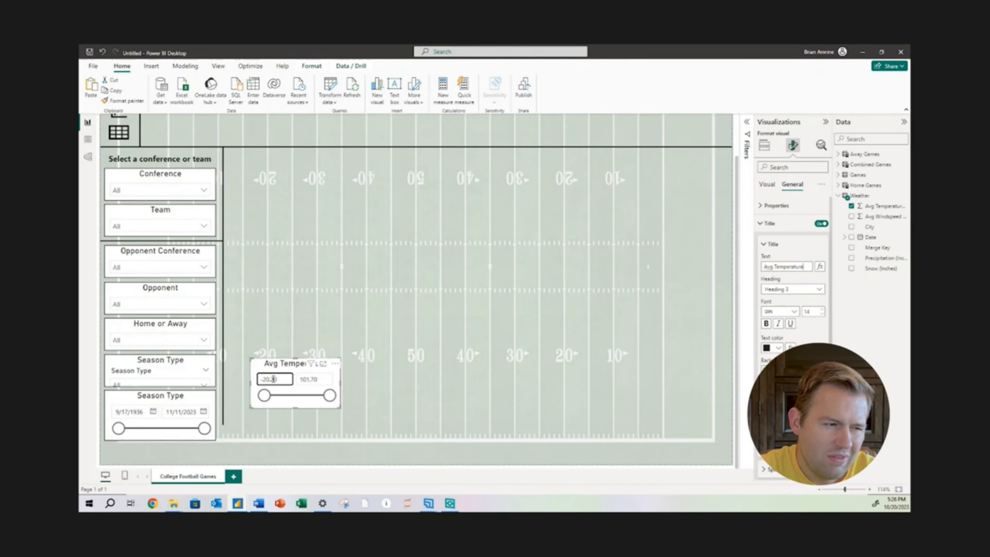
- Format the Avg Temperature (Fahrenheit) column of the Weather table with 0 decimal places
{"action": "left_click", "coordinate": [879, 212]}
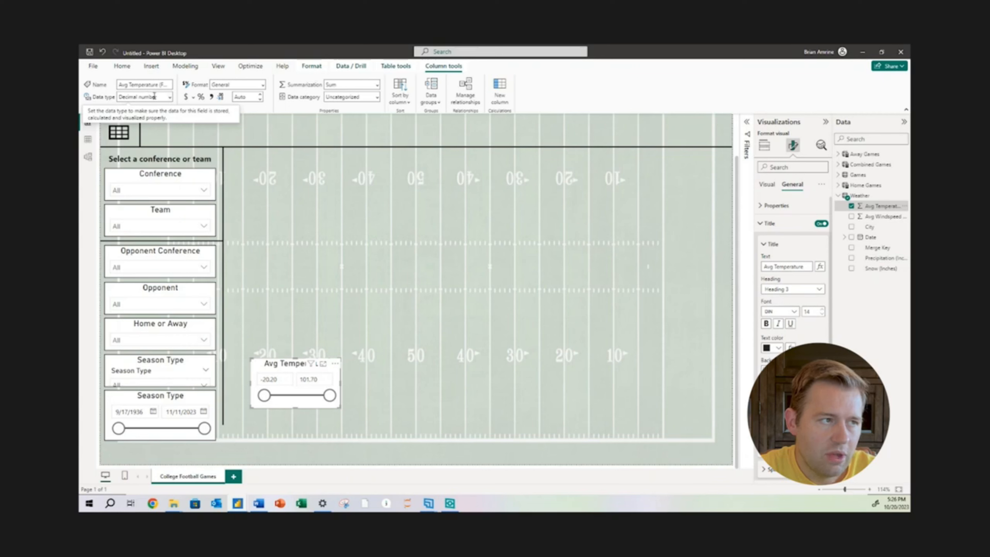
{"action": "left_click", "coordinate": [244, 96]}
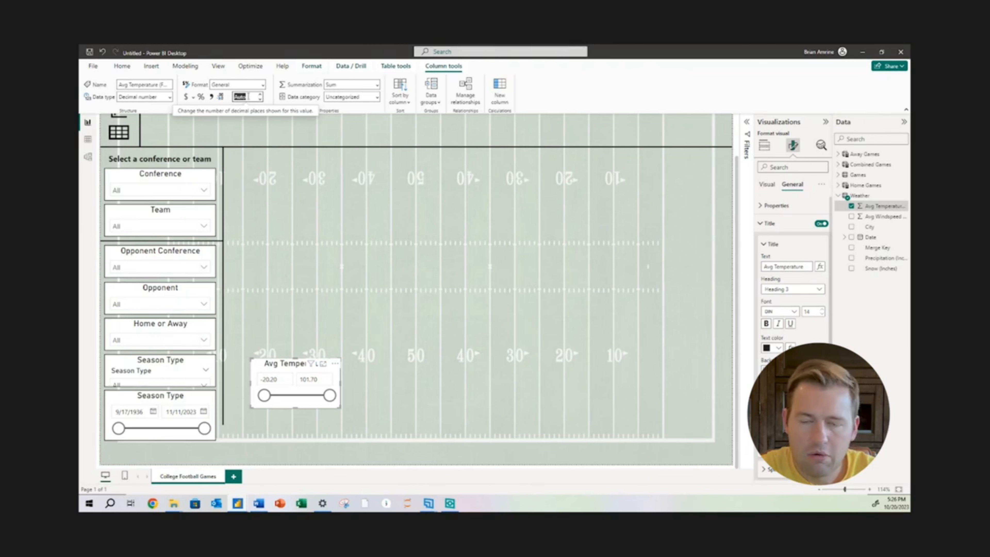
{"action": "left_click", "coordinate": [248, 96]}
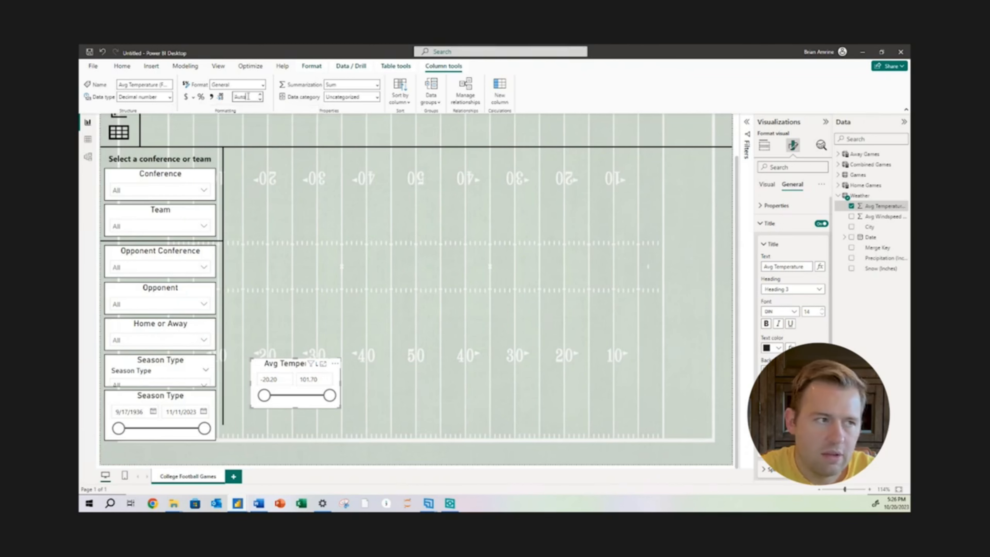
{"action": "type", "text": "0"}
{"action": "key", "text": "Return"}
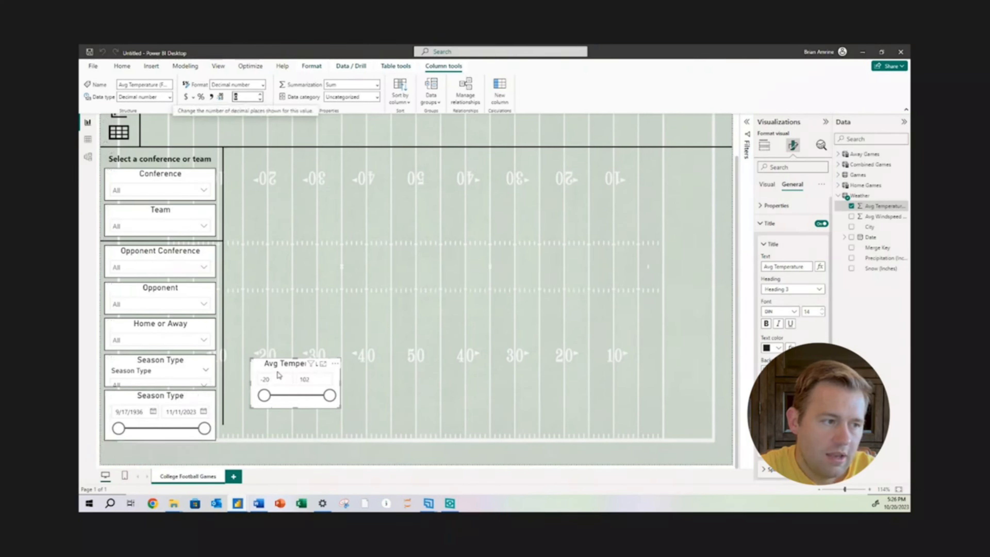
- Move the Avg Temperature slicer to the lower end of the slicer column and set the canvas height to 820 px
{"action": "left_click_drag", "start_coordinate": [281, 366], "coordinate": [139, 435]}
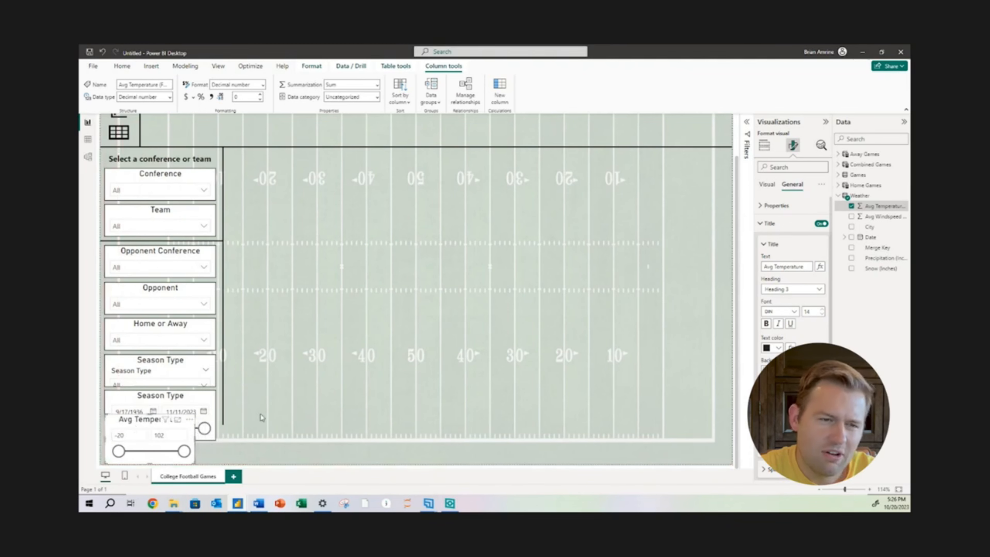
{"action": "left_click", "coordinate": [556, 301]}
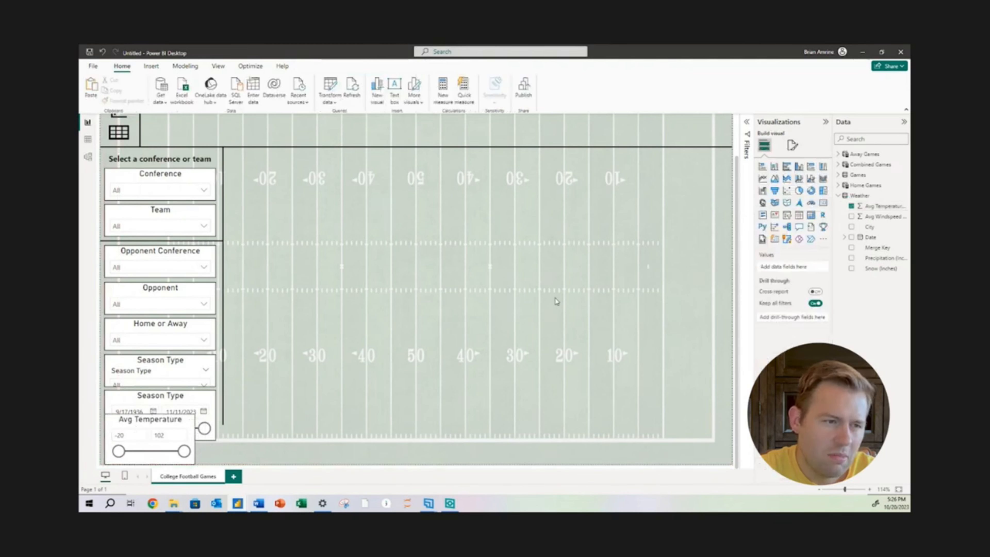
{"action": "left_click", "coordinate": [792, 146]}
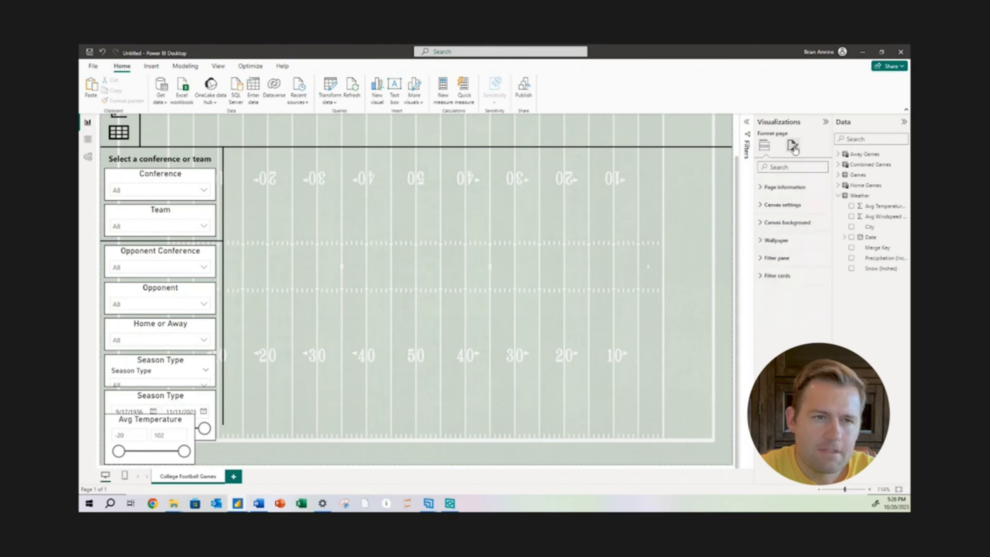
{"action": "left_click", "coordinate": [783, 205]}
{"action": "left_click", "coordinate": [767, 256]}
{"action": "type", "text": "820"}
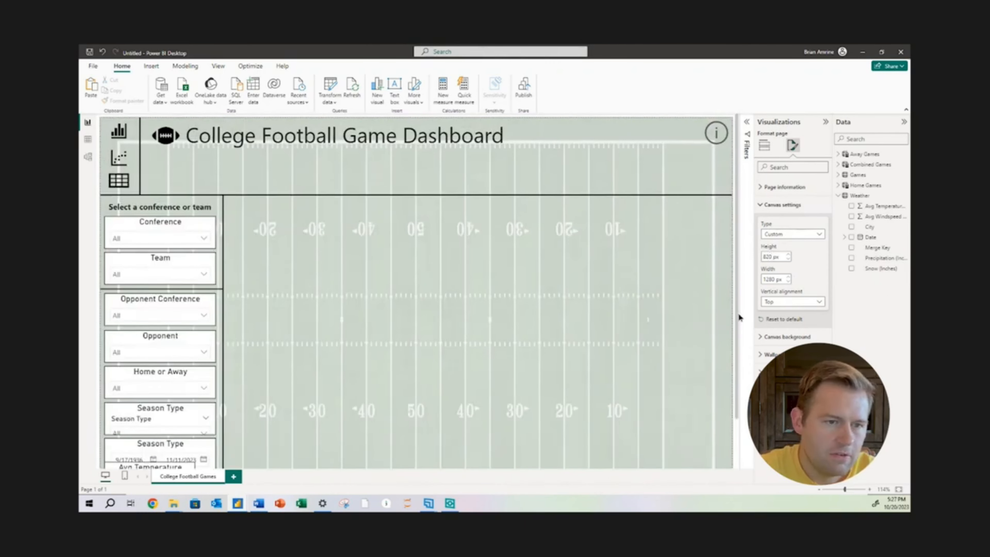
{"action": "scroll", "coordinate": [740, 319], "scroll_direction": "down", "scroll_amount": 3}
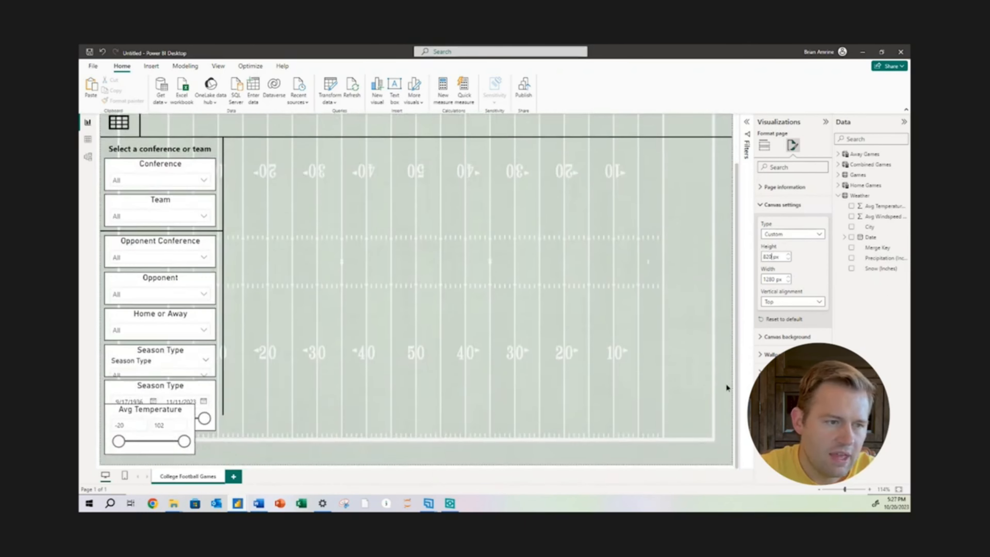
- Raise the canvas height to 860 px and finally 870 px, placing the Avg Temperature slicer below the date slicer
{"action": "double_click", "coordinate": [771, 257]}
{"action": "type", "text": "860"}
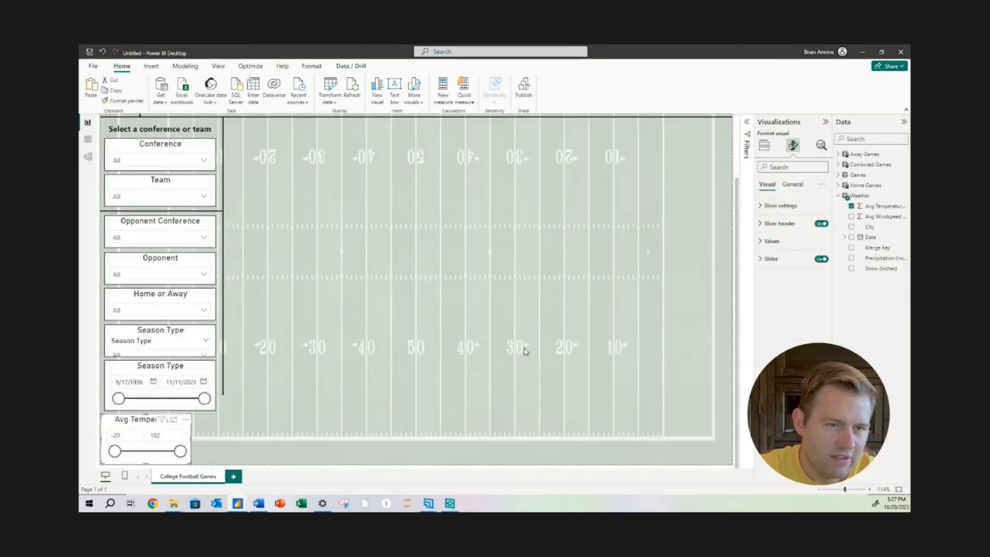
{"action": "left_click", "coordinate": [509, 355]}
{"action": "left_click", "coordinate": [791, 148]}
{"action": "left_click", "coordinate": [760, 204]}
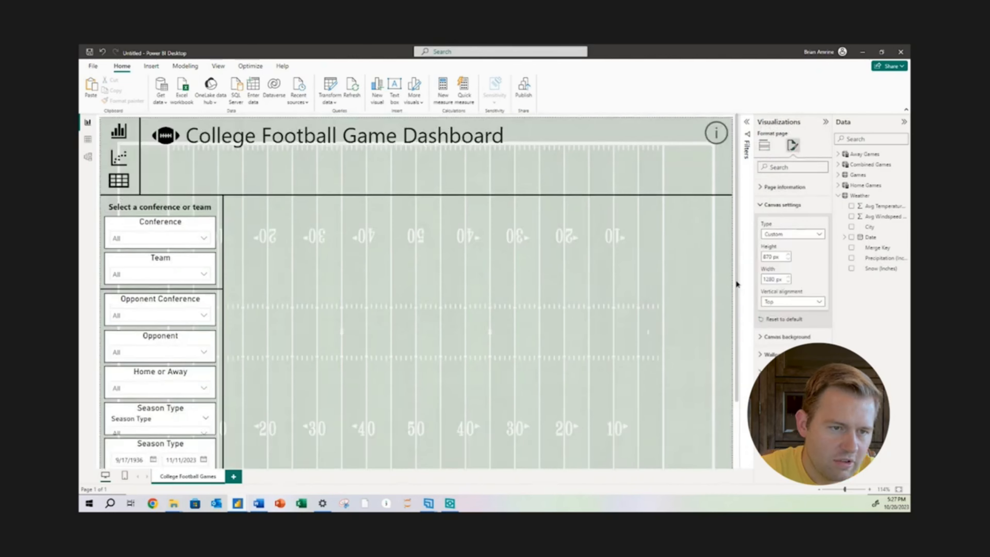
{"action": "scroll", "coordinate": [730, 382], "scroll_direction": "down", "scroll_amount": 3}
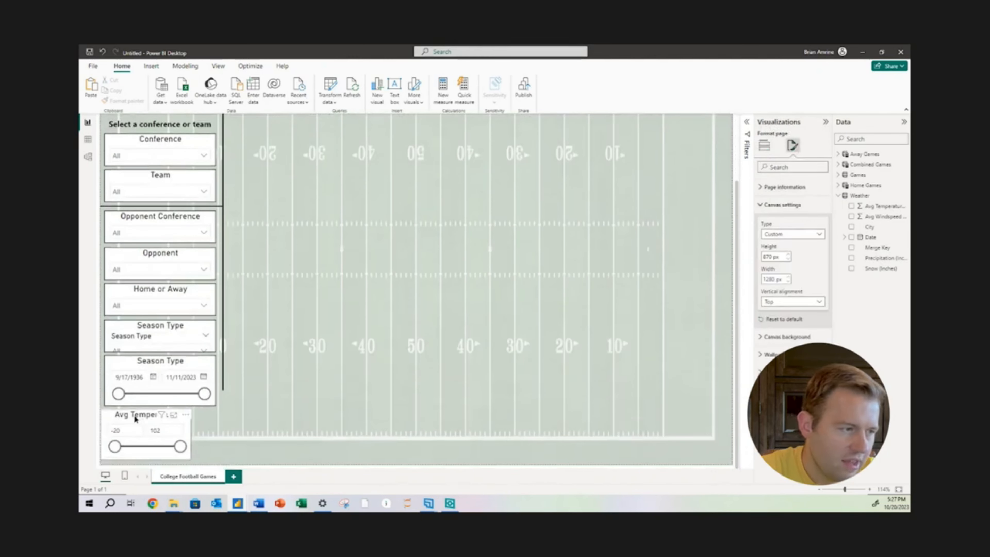
- Align the Avg Temperature slicer with the column at the same width as the others and extend the vertical divider line to the page's lower edge
{"action": "left_click_drag", "start_coordinate": [140, 418], "coordinate": [215, 434]}
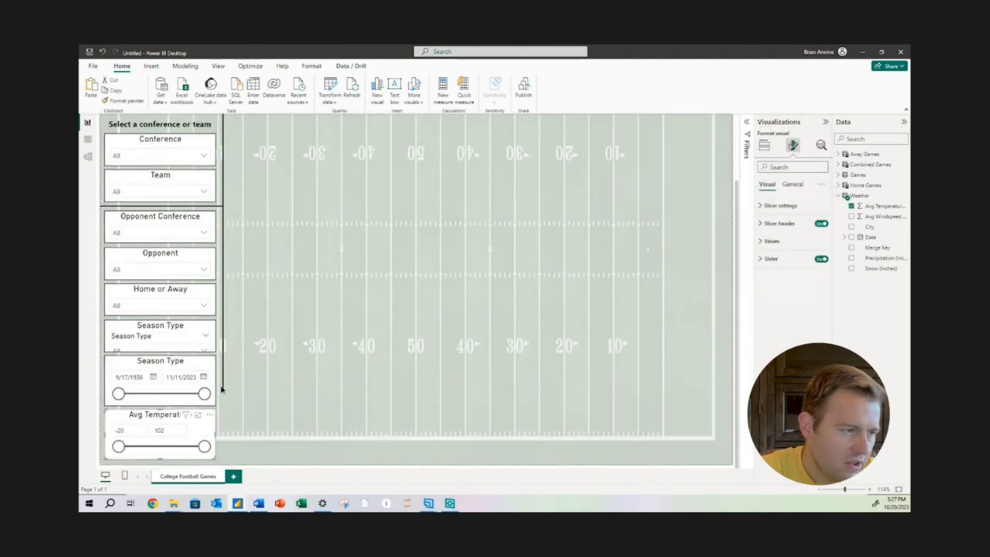
{"action": "left_click", "coordinate": [222, 389]}
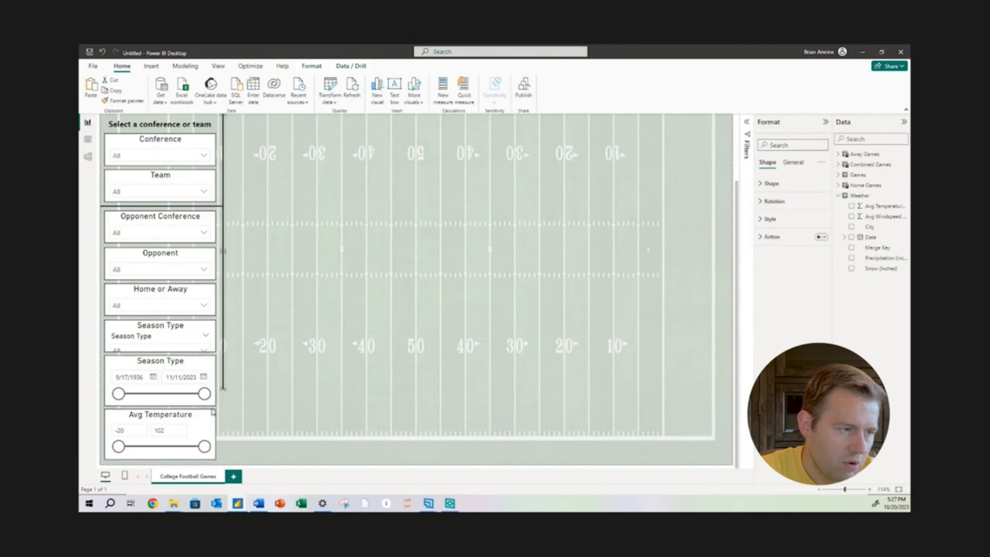
{"action": "left_click_drag", "start_coordinate": [224, 390], "coordinate": [220, 464]}
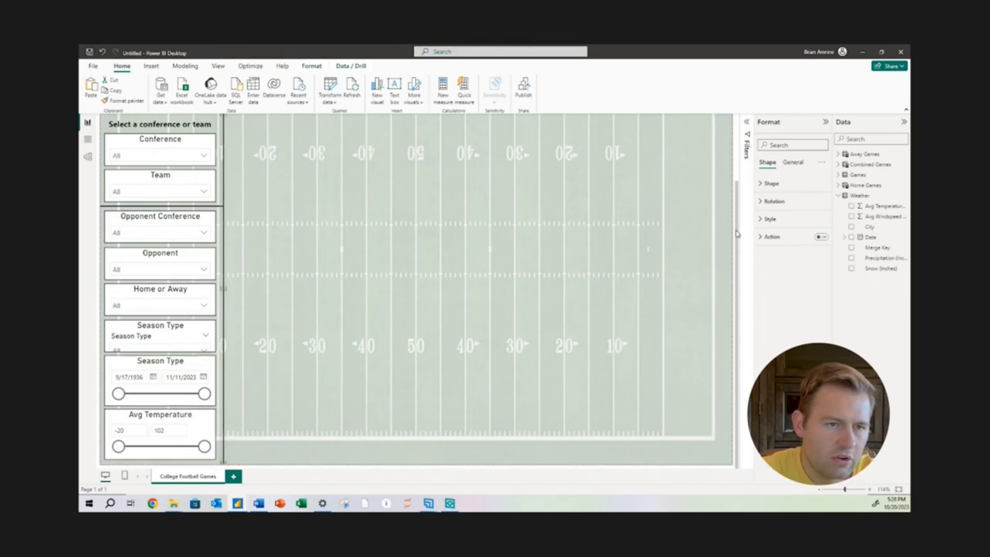
{"action": "left_click", "coordinate": [219, 66]}
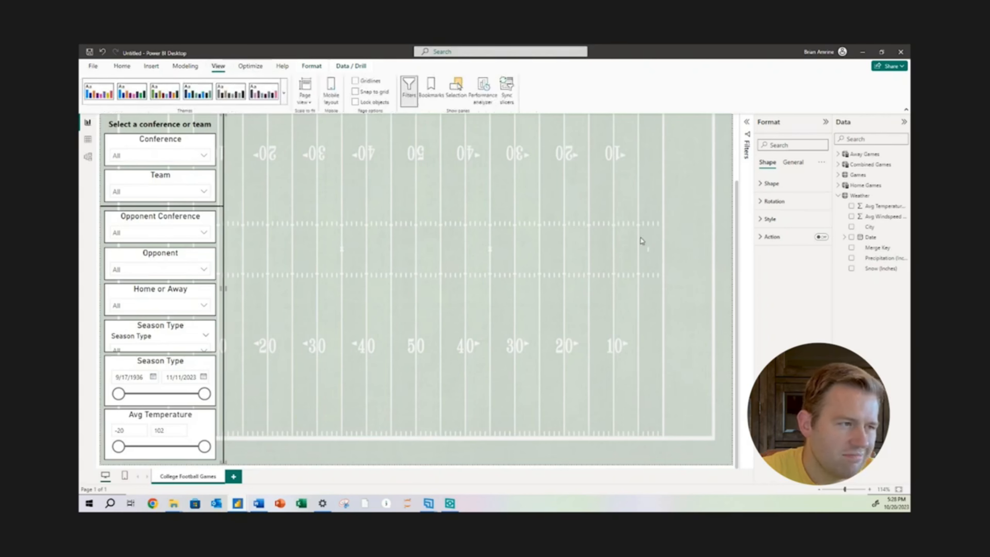
{"action": "scroll", "coordinate": [746, 170], "scroll_direction": "up", "scroll_amount": 2}
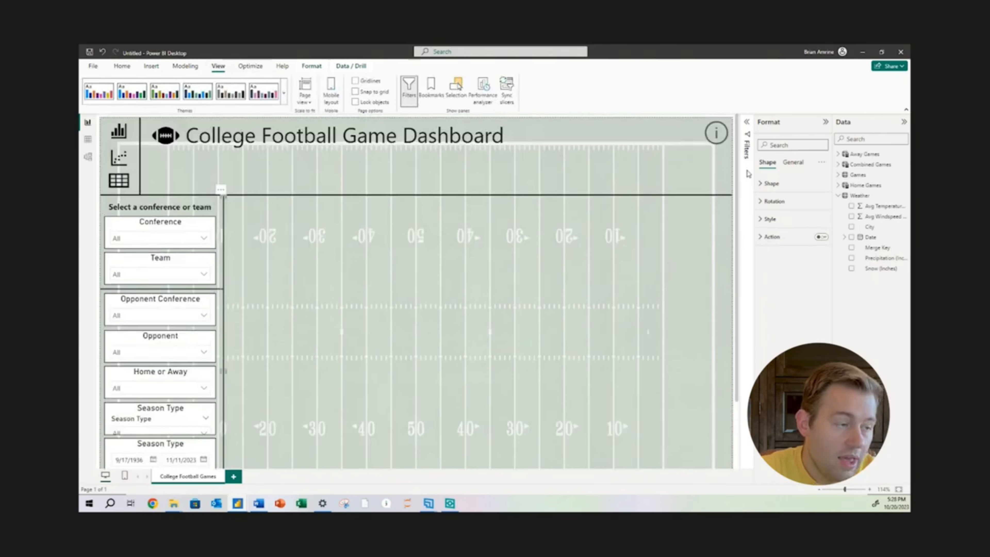